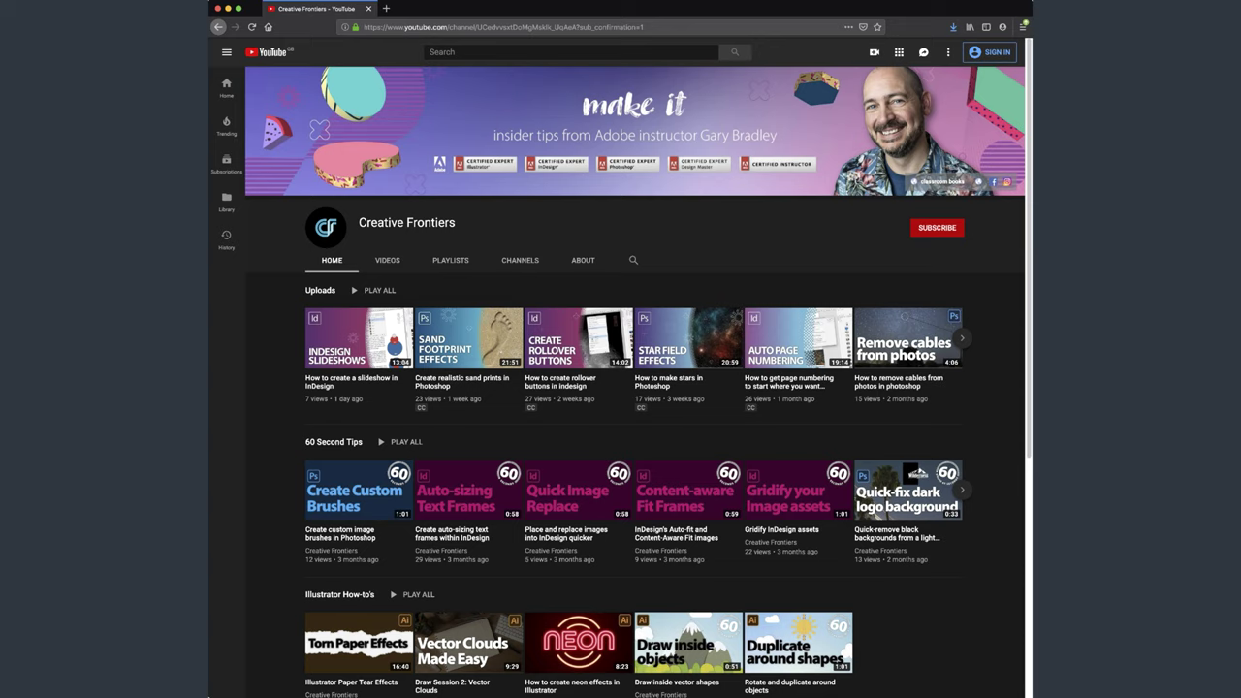
{"action": "left_click", "coordinate": [935, 230]}
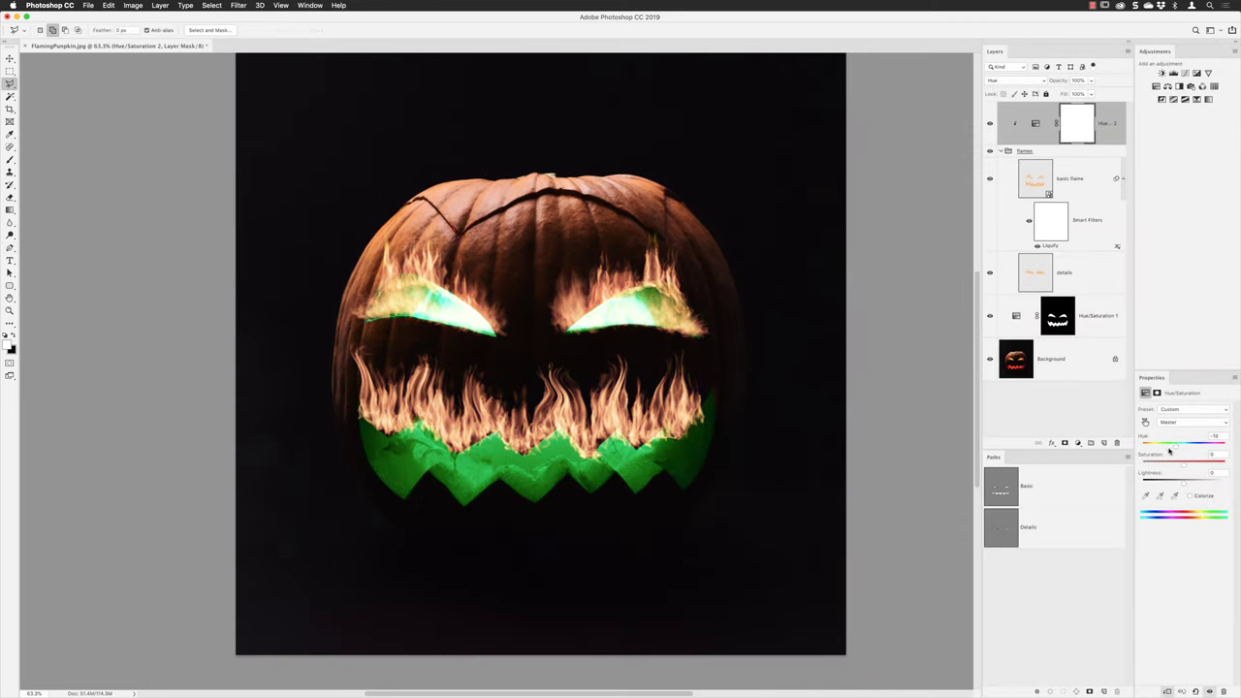
{"action": "left_click_drag", "start_coordinate": [1143, 443], "coordinate": [1198, 443]}
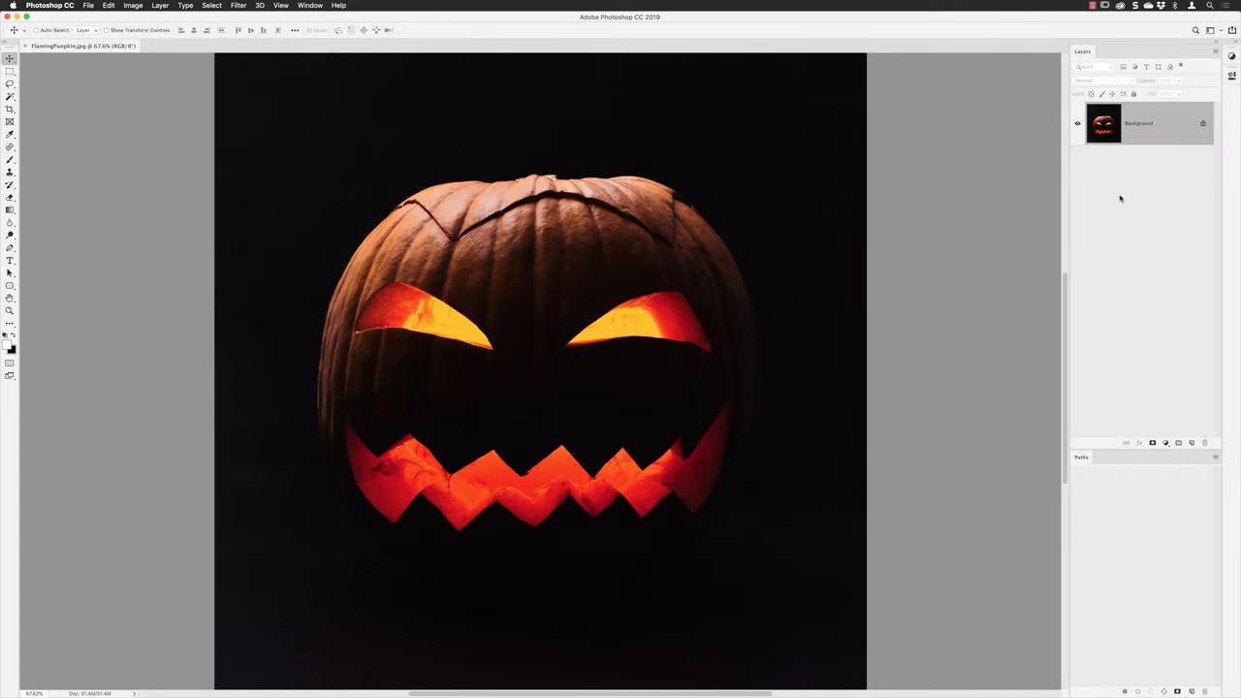
Create a new empty layer named "basic flame" above the Background
{"action": "left_click", "coordinate": [1193, 443], "text": "alt"}
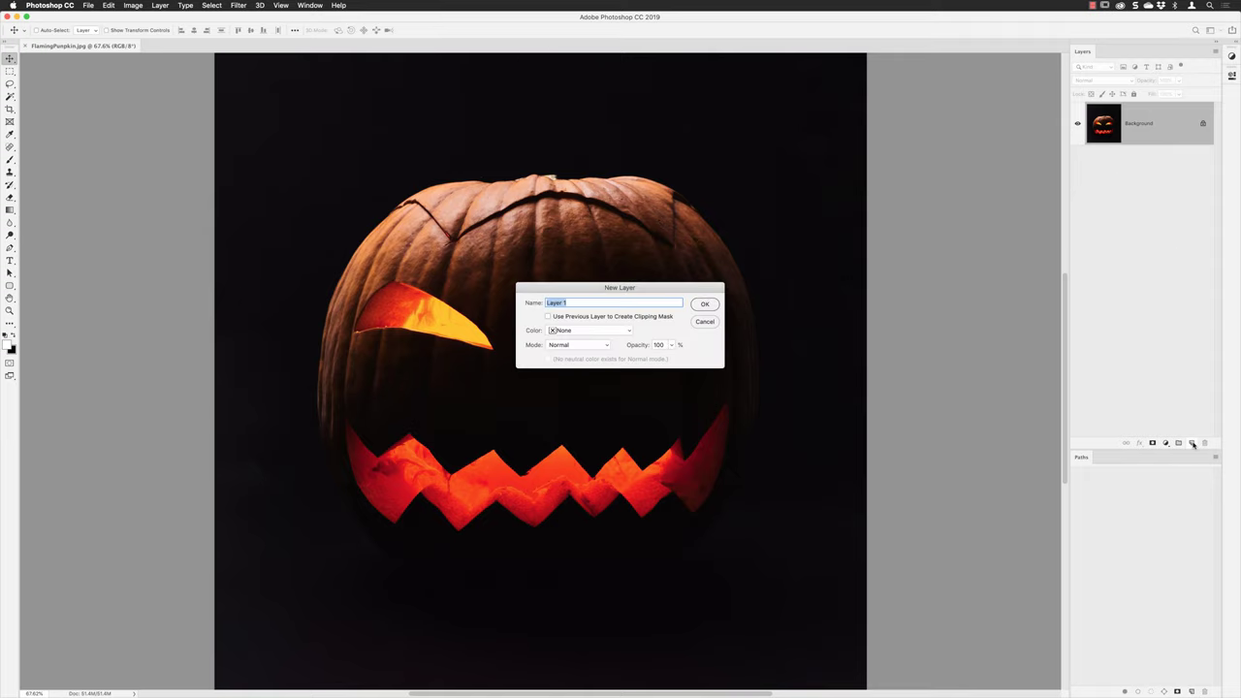
{"action": "type", "text": "basic flame"}
{"action": "key", "text": "Return"}
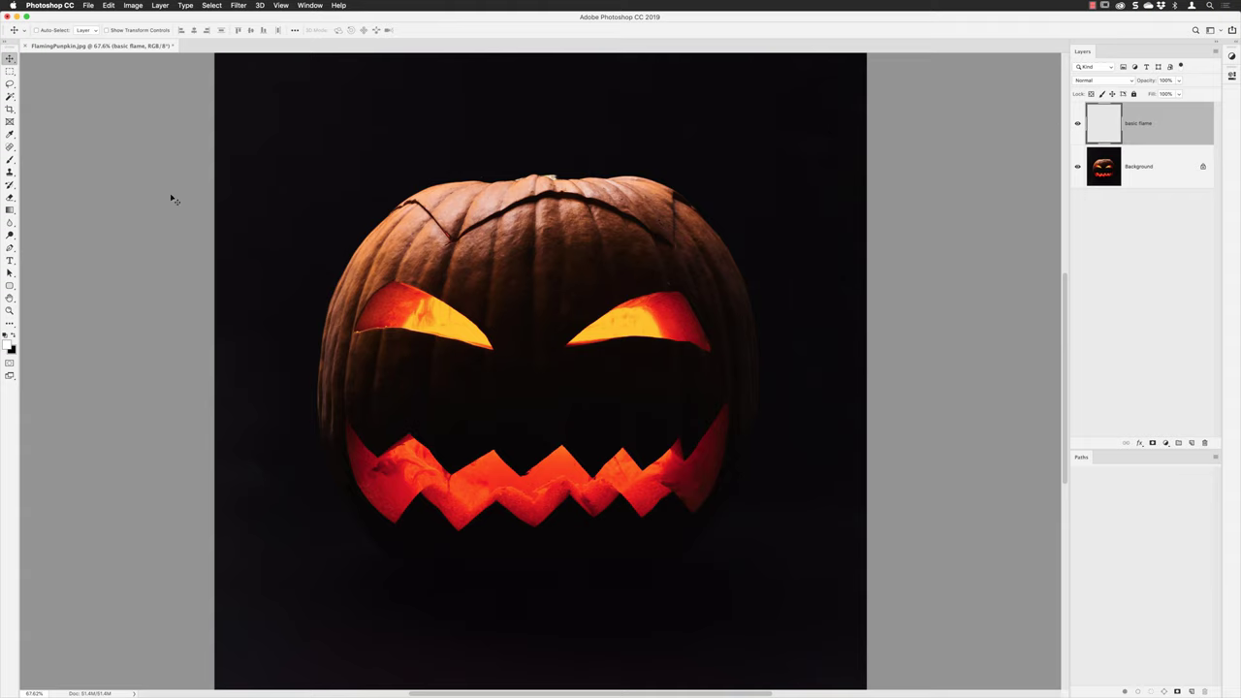
With the Pen tool in Path mode, draw an open curved path along the pumpkin's left eye
{"action": "left_click", "coordinate": [10, 249]}
{"action": "left_click_drag", "start_coordinate": [11, 250], "coordinate": [41, 247]}
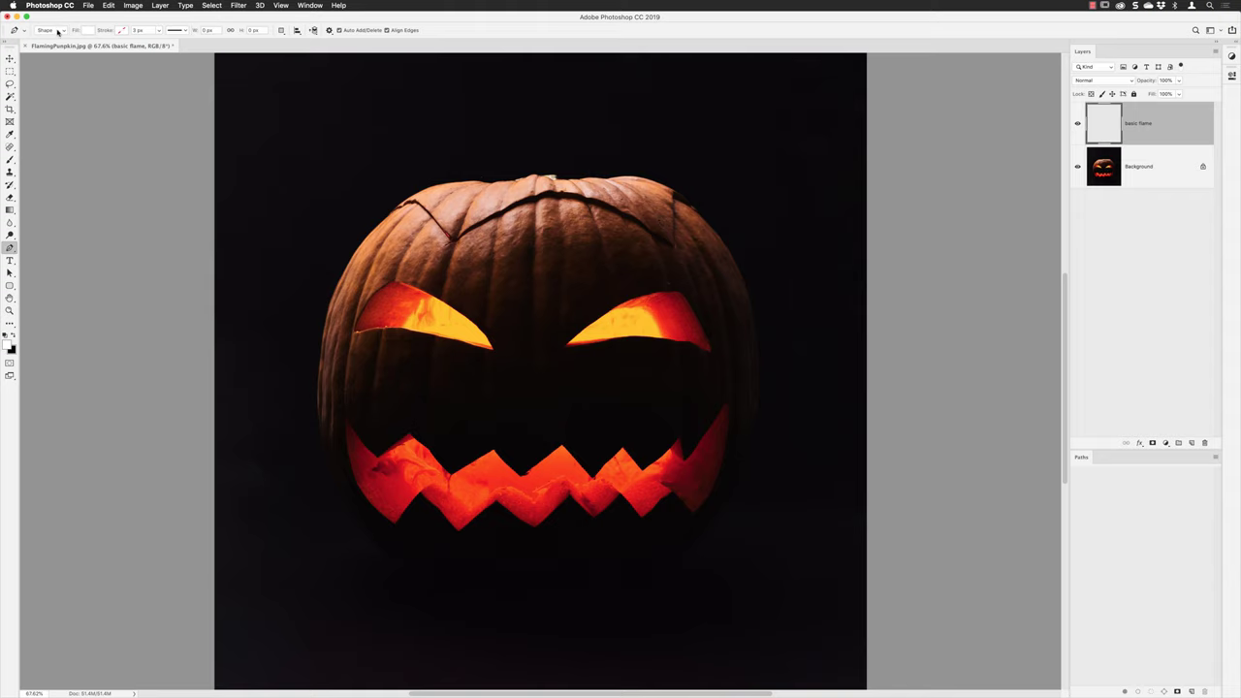
{"action": "left_click", "coordinate": [57, 31]}
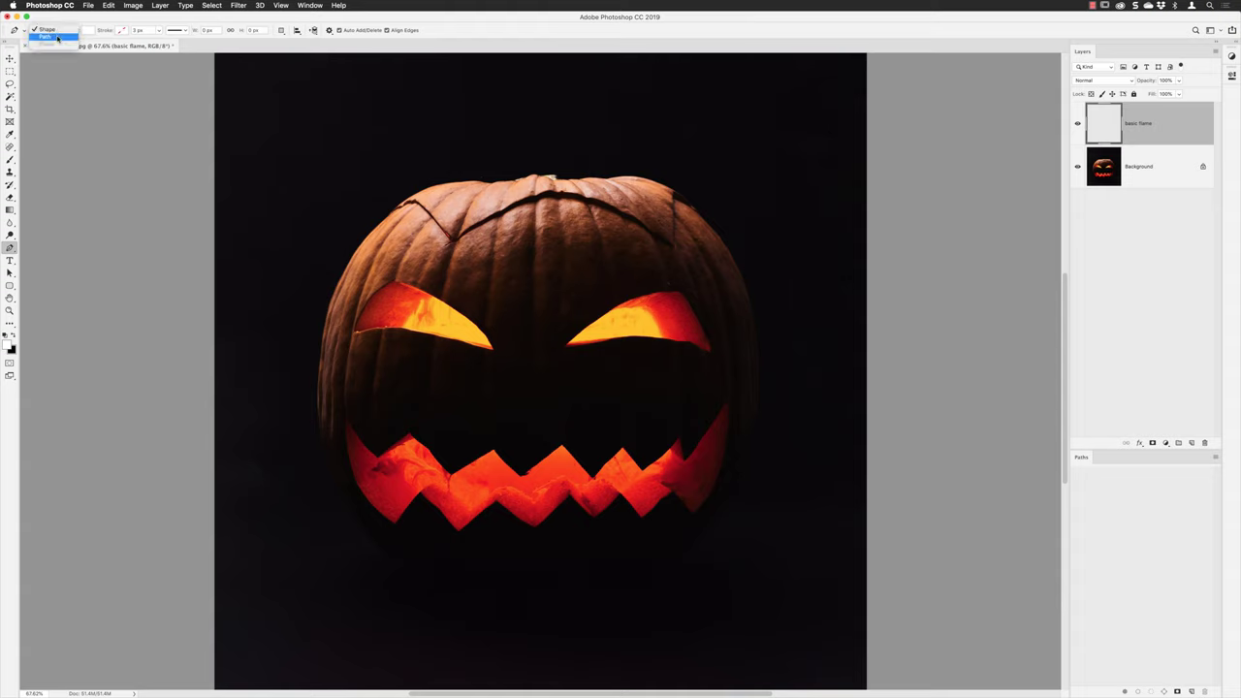
{"action": "left_click", "coordinate": [58, 37]}
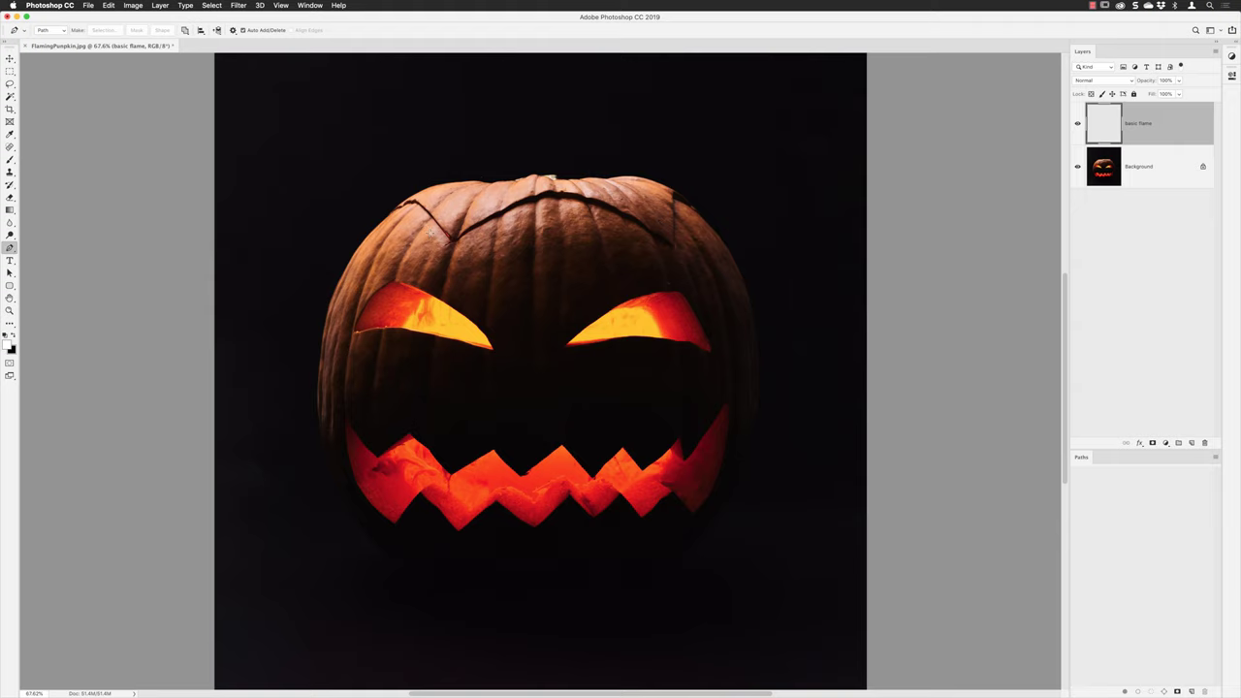
{"action": "left_click", "coordinate": [369, 316]}
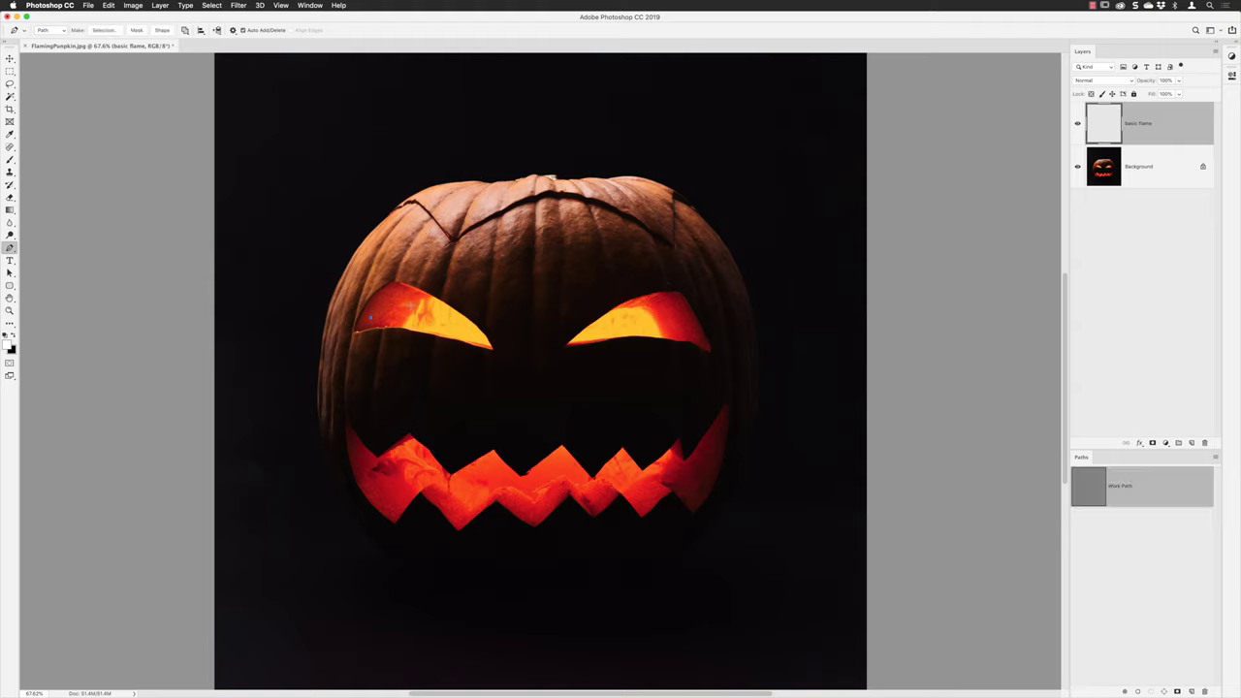
{"action": "left_click_drag", "start_coordinate": [394, 306], "coordinate": [433, 316]}
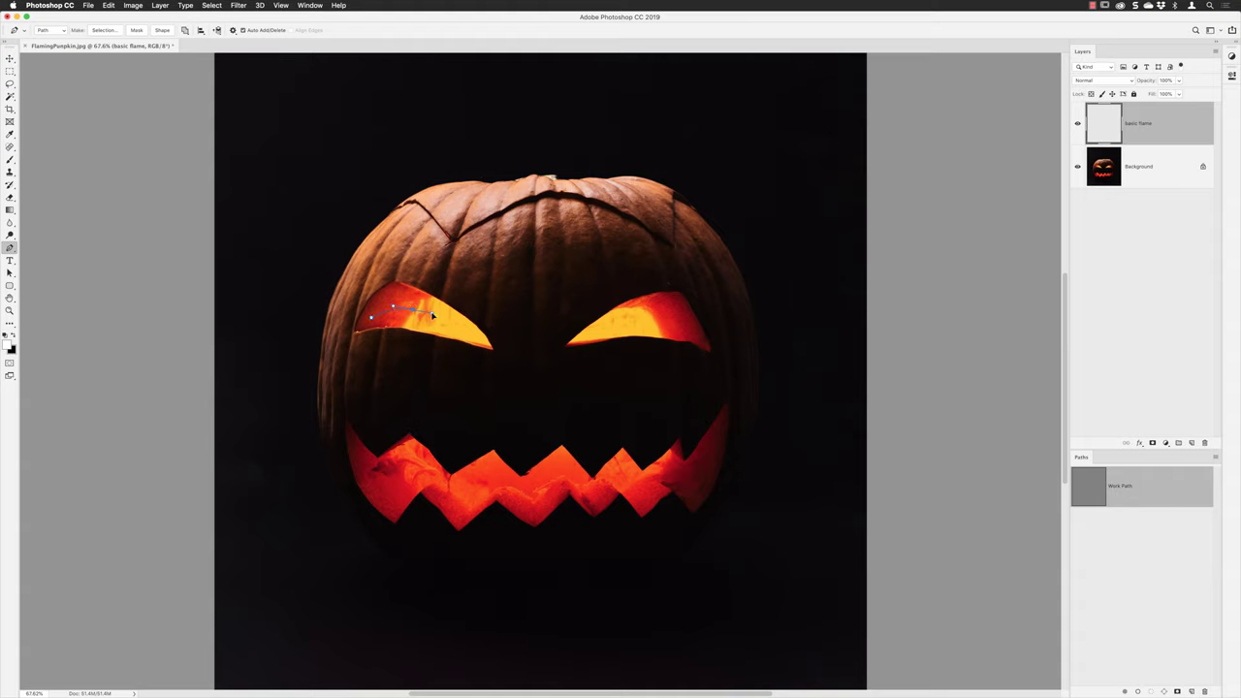
{"action": "left_click", "coordinate": [477, 337]}
{"action": "key", "text": "super+alt+shift+a"}
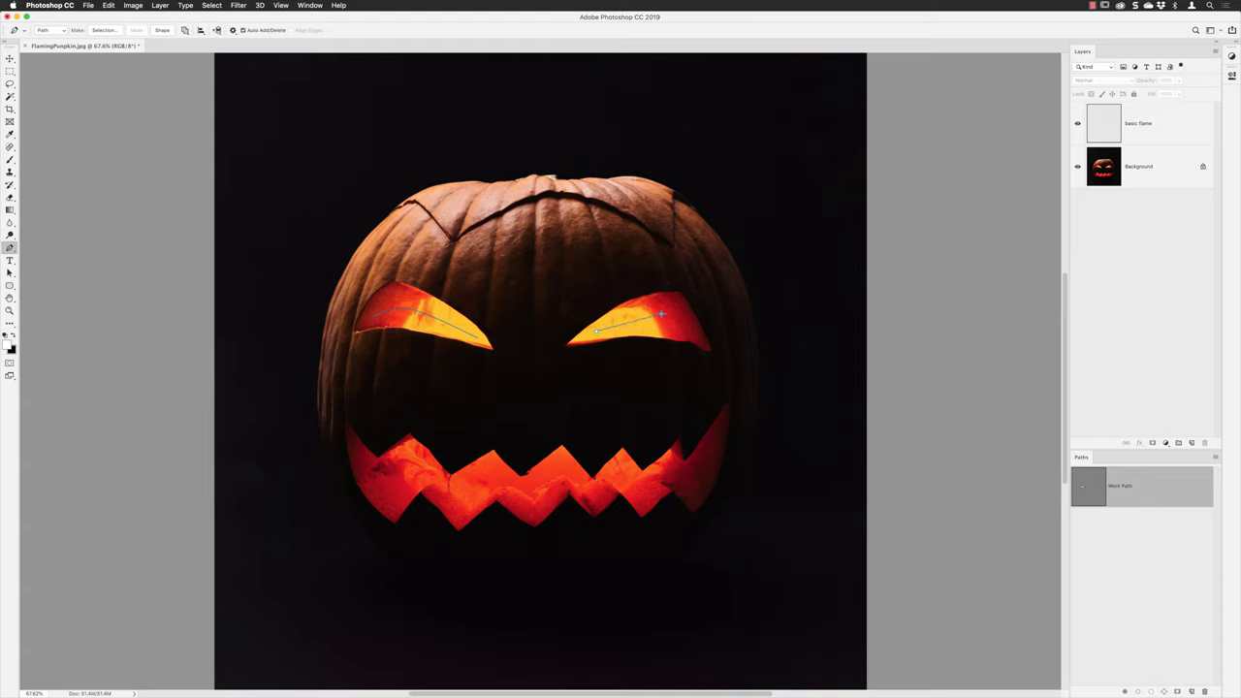
Draw a separate open curved path along the pumpkin's right eye
{"action": "left_click_drag", "start_coordinate": [640, 309], "coordinate": [687, 321]}
{"action": "left_click", "coordinate": [687, 333]}
{"action": "key", "text": "Escape"}
Draw an open zigzag path following the upper toothed edge of the pumpkin's glowing mouth
{"action": "left_click", "coordinate": [355, 440]}
{"action": "left_click", "coordinate": [378, 463]}
{"action": "left_click", "coordinate": [493, 453]}
{"action": "left_click", "coordinate": [592, 483]}
{"action": "left_click", "coordinate": [623, 451]}
{"action": "left_click", "coordinate": [669, 457]}
{"action": "left_click", "coordinate": [683, 464]}
{"action": "left_click", "coordinate": [703, 444]}
Save the work path under the name "Basic"
{"action": "double_click", "coordinate": [1120, 487]}
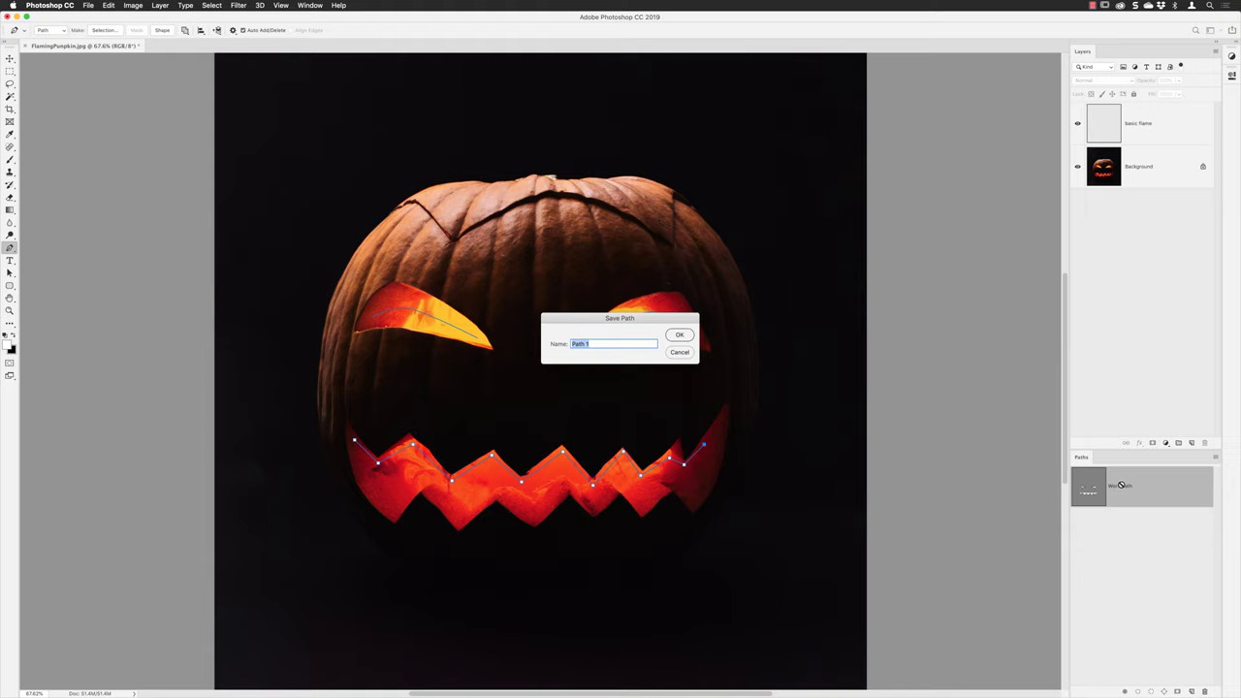
{"action": "type", "text": "Basic"}
{"action": "left_click", "coordinate": [678, 334]}
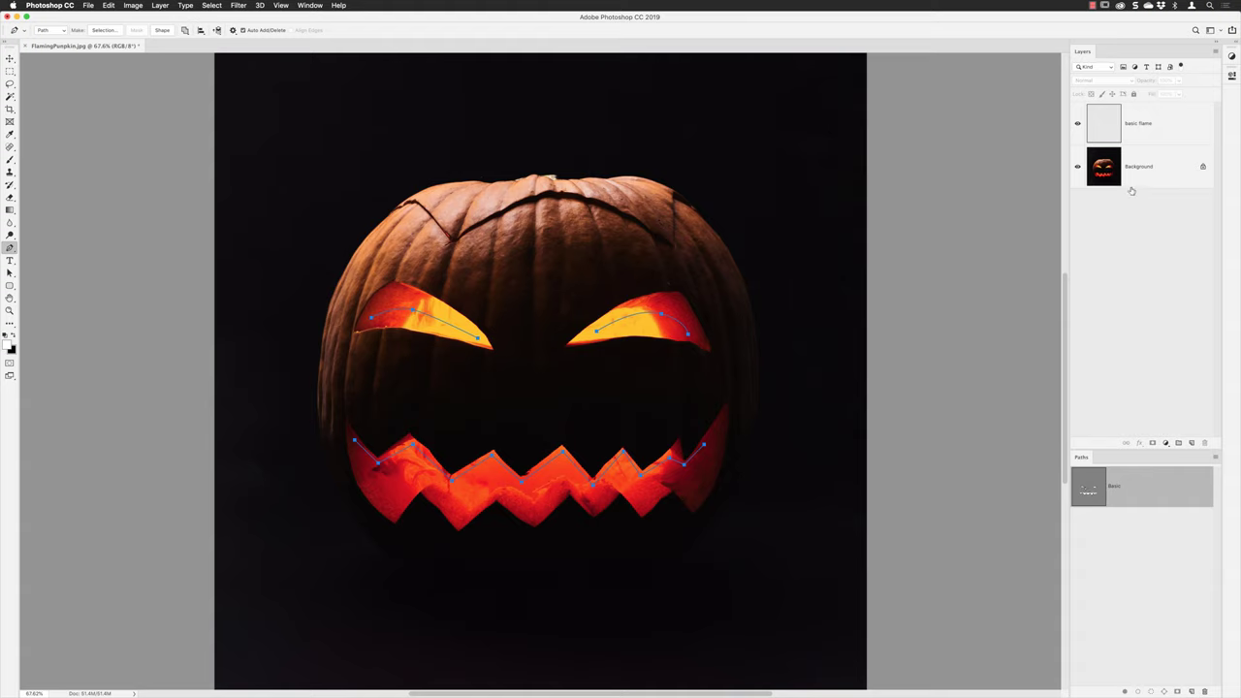
Start the Flame render filter on the "basic flame" layer, accept the path length warning and move the dialog off the face
{"action": "left_click", "coordinate": [1111, 126]}
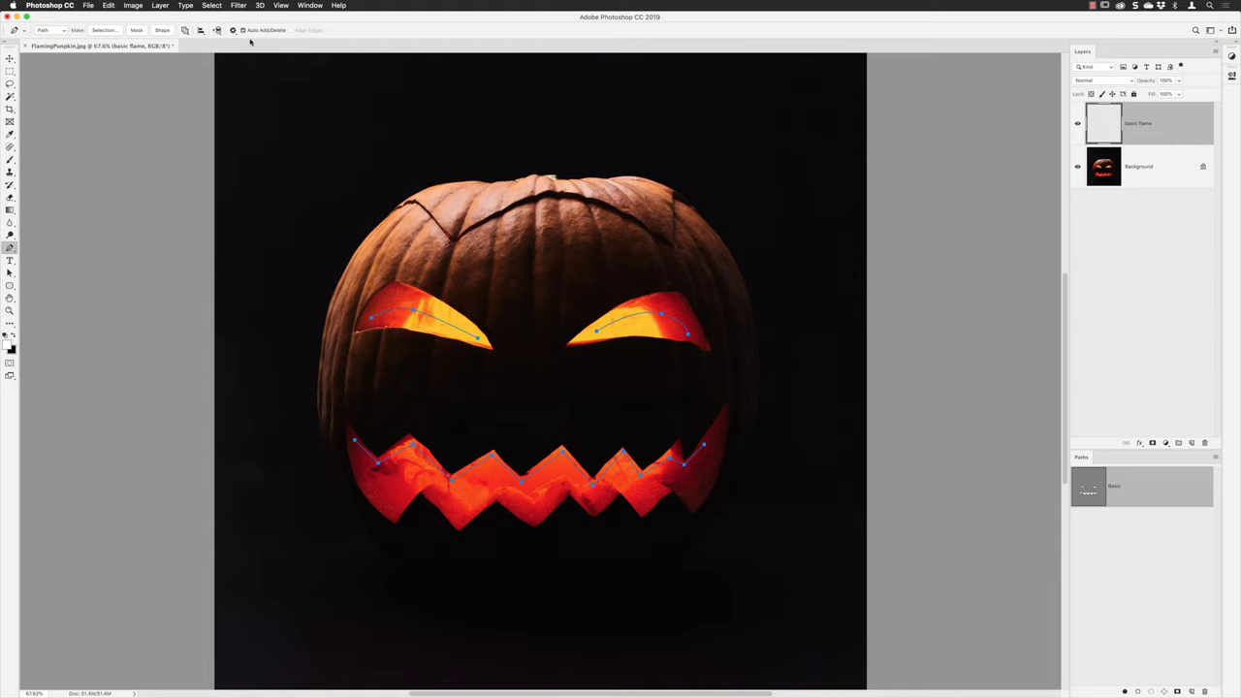
{"action": "left_click", "coordinate": [235, 5]}
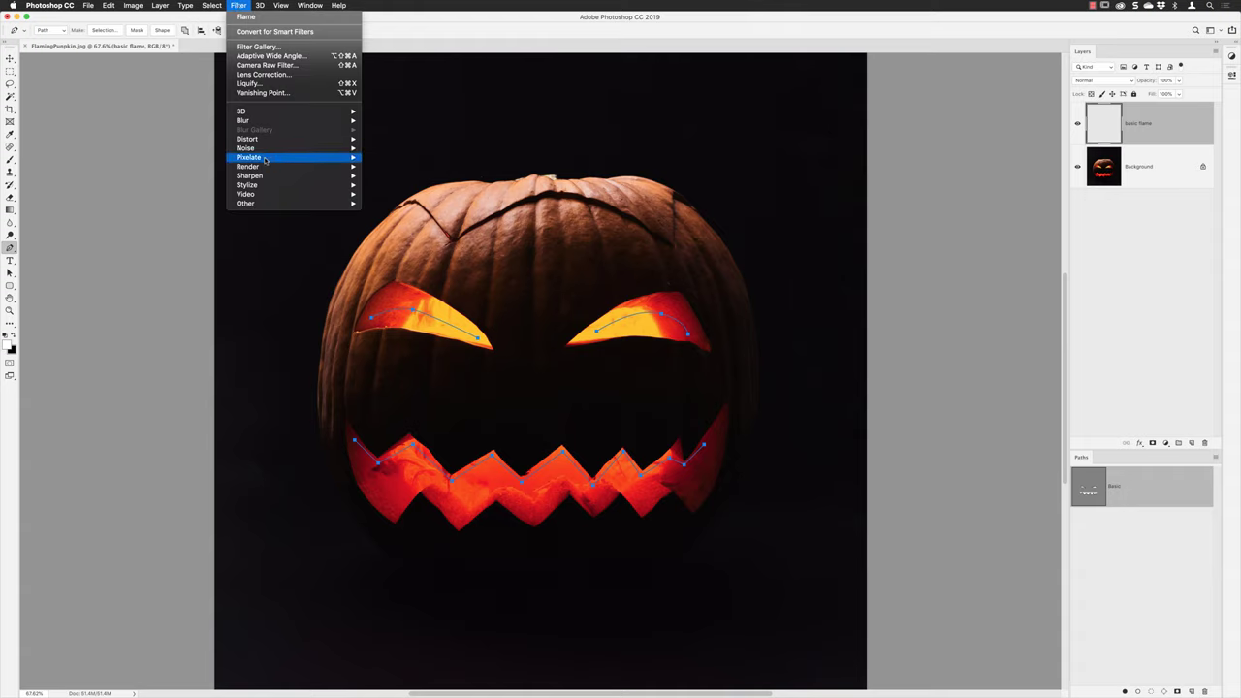
{"action": "mouse_move", "coordinate": [313, 171]}
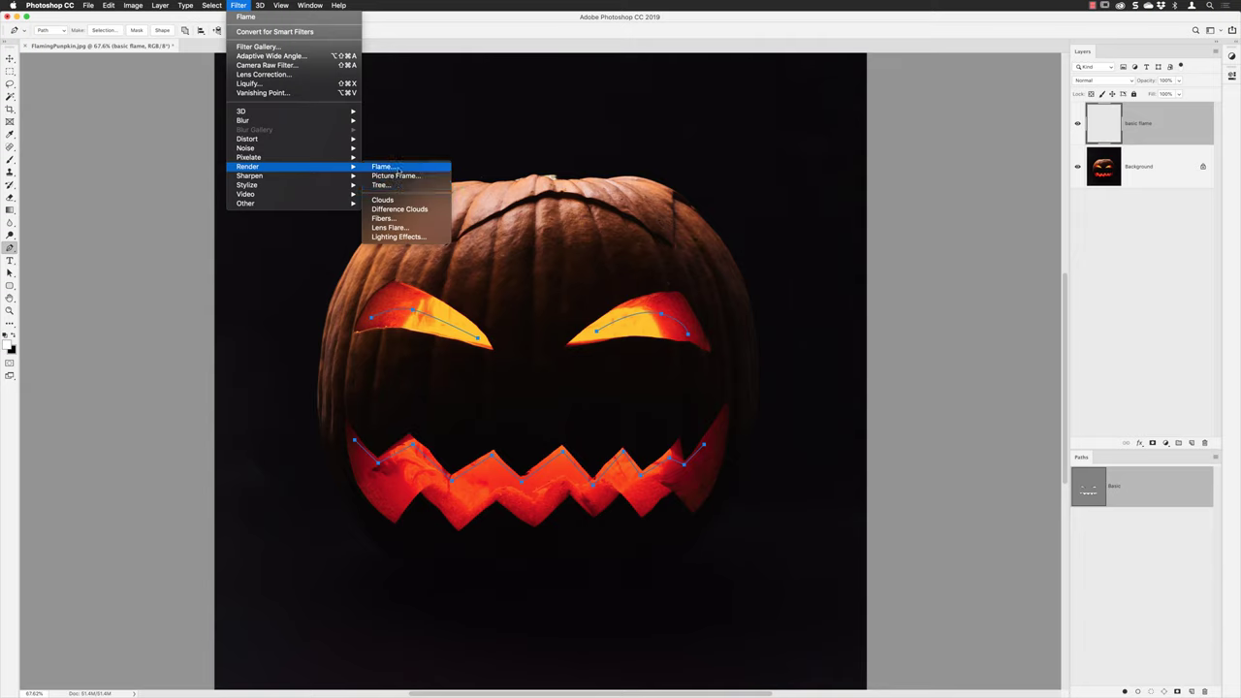
{"action": "left_click", "coordinate": [395, 168]}
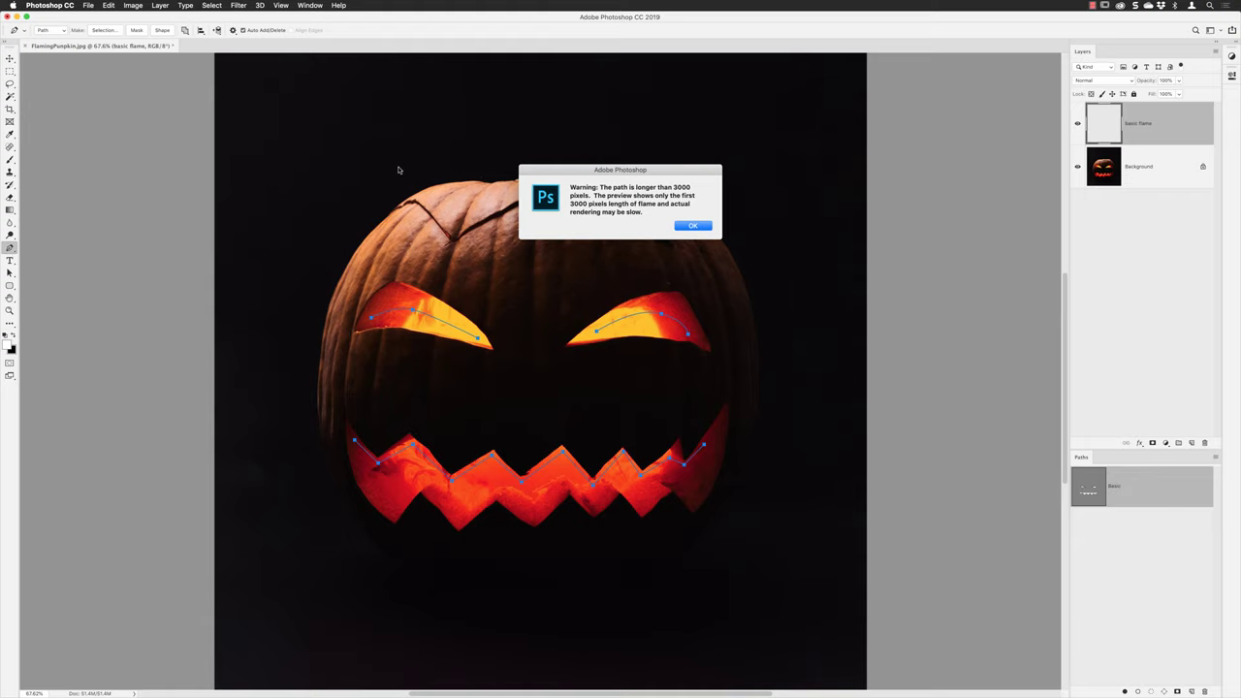
{"action": "left_click", "coordinate": [694, 226]}
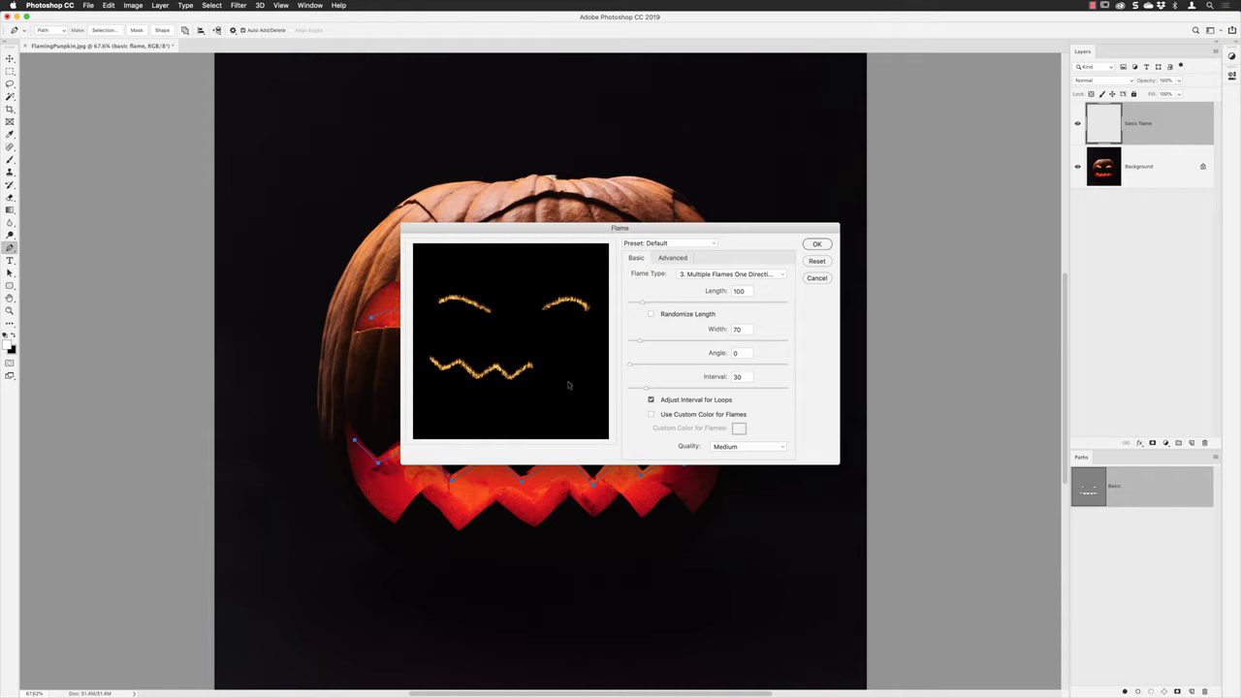
{"action": "left_click_drag", "start_coordinate": [629, 230], "coordinate": [744, 96]}
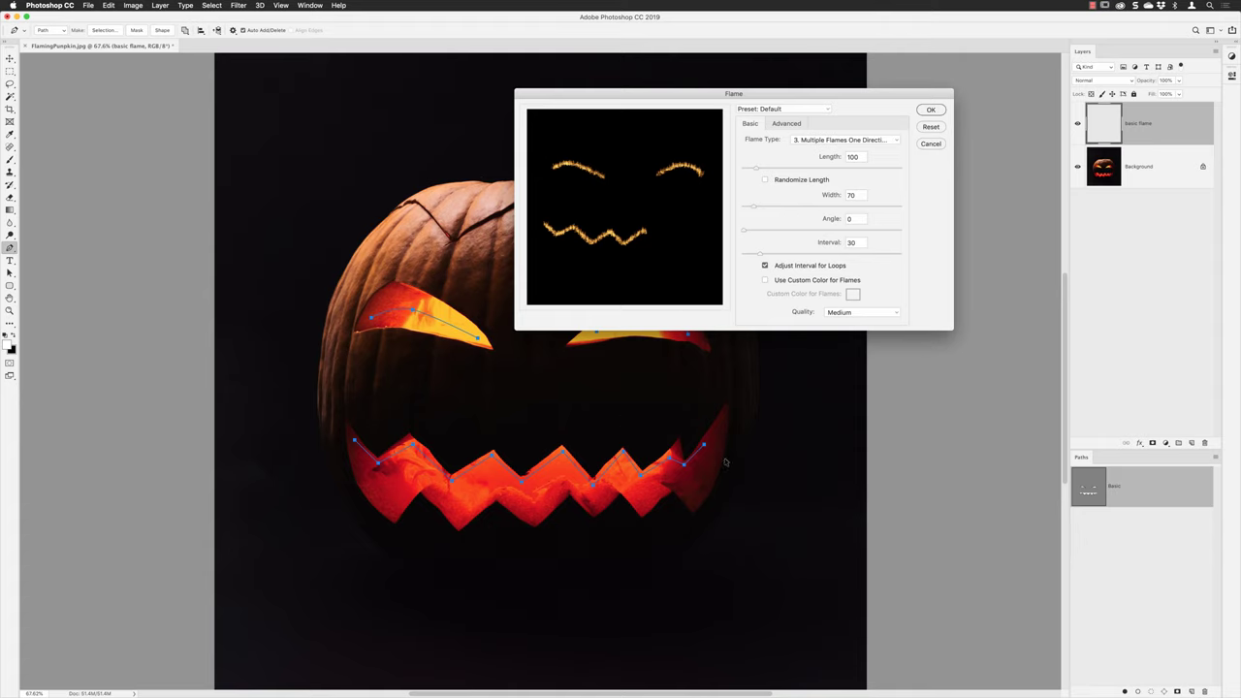
{"action": "mouse_move", "coordinate": [623, 92]}
{"action": "left_mouse_down"}
{"action": "mouse_move", "coordinate": [608, 101]}
{"action": "mouse_move", "coordinate": [629, 114]}
{"action": "left_mouse_up"}
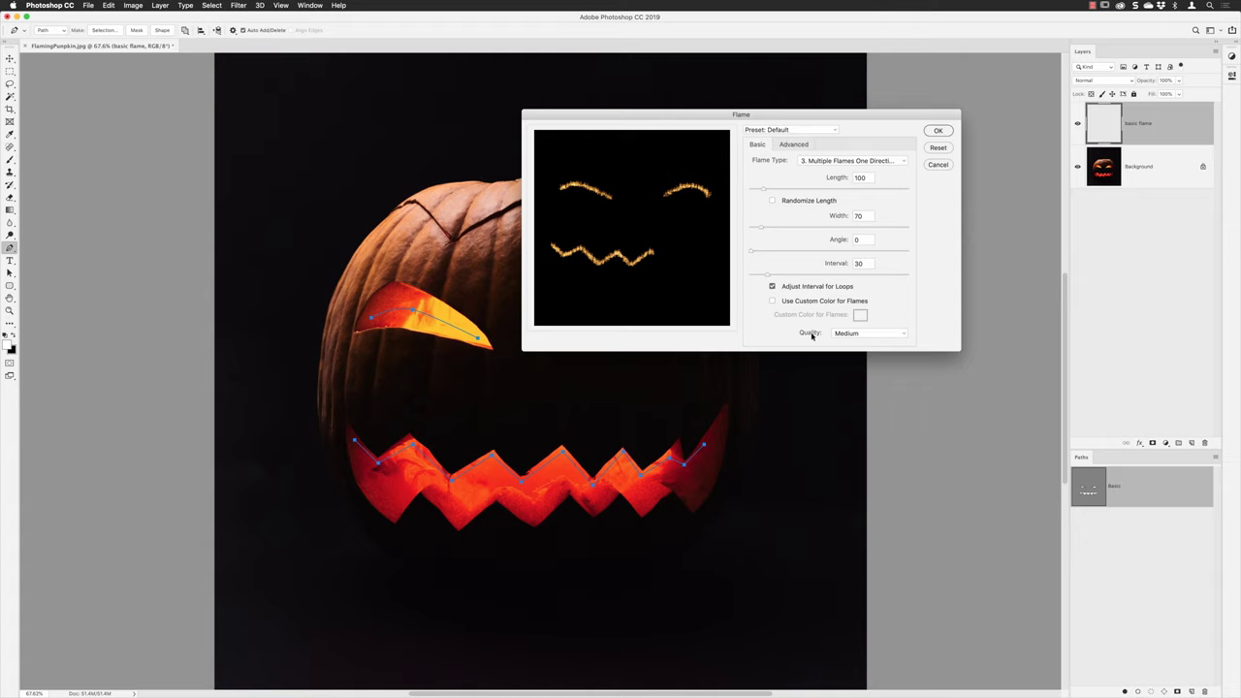
Set the flame quality to Draft (Fast) and leave the preset on Custom
{"action": "left_click", "coordinate": [876, 335]}
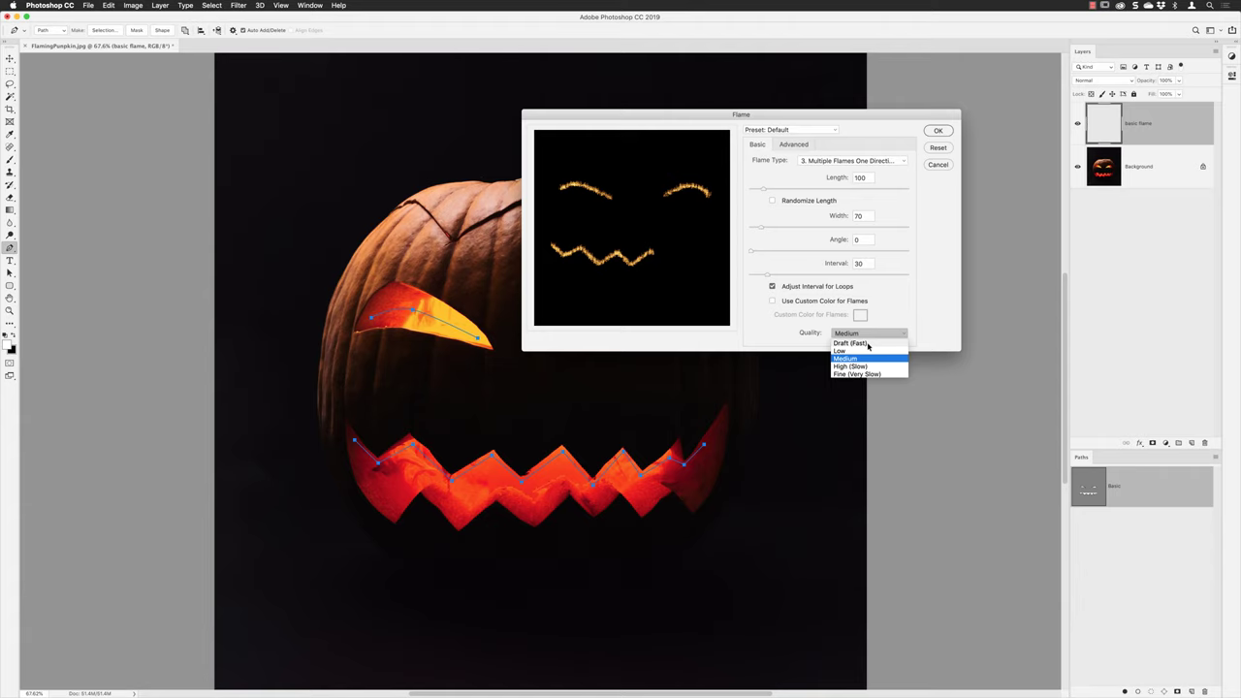
{"action": "left_click", "coordinate": [868, 344]}
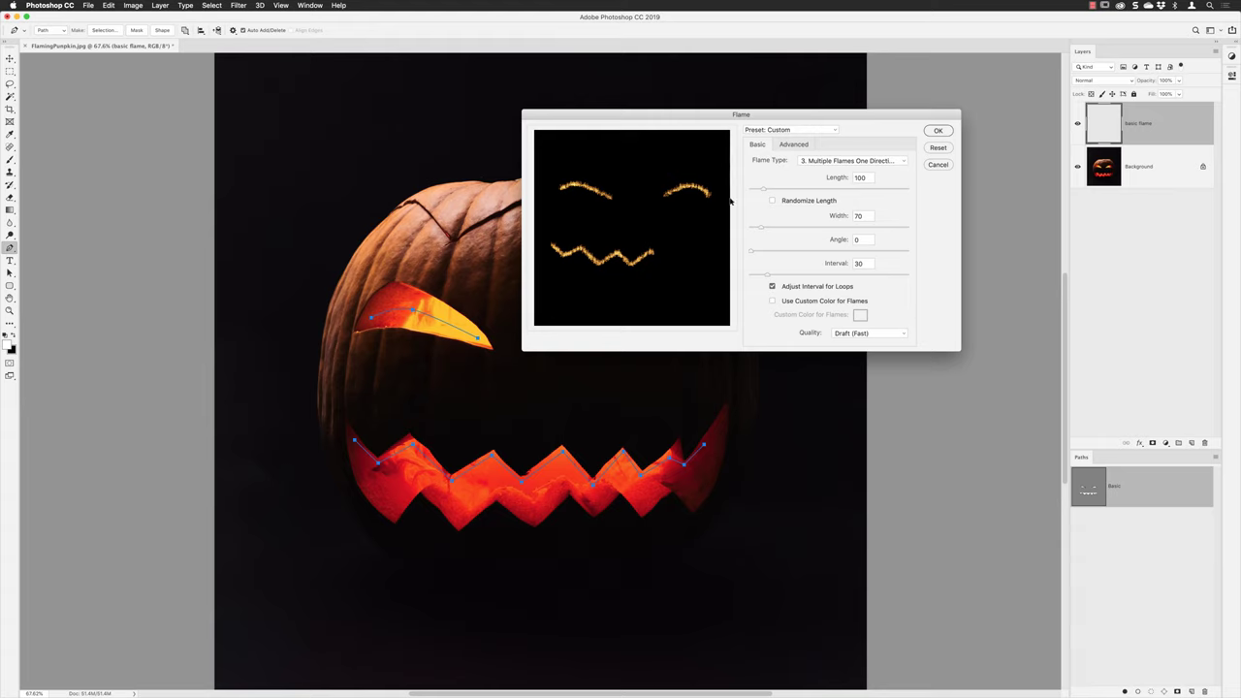
{"action": "left_click", "coordinate": [775, 131]}
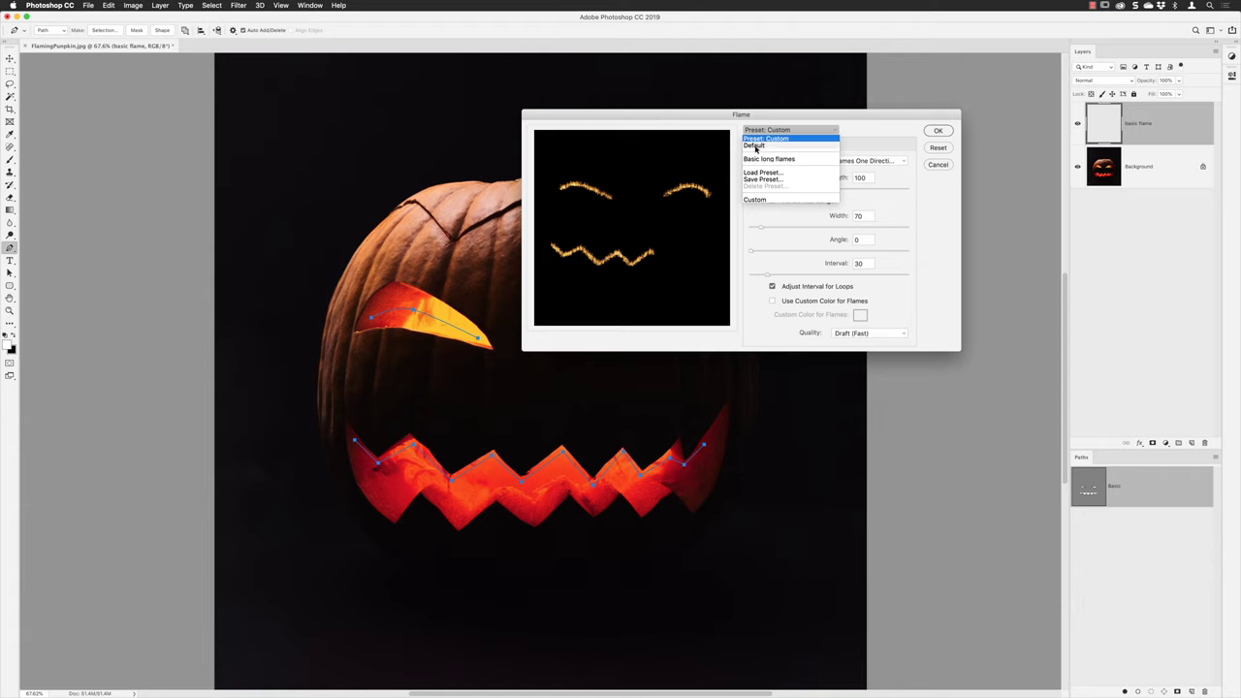
{"action": "left_click", "coordinate": [866, 125]}
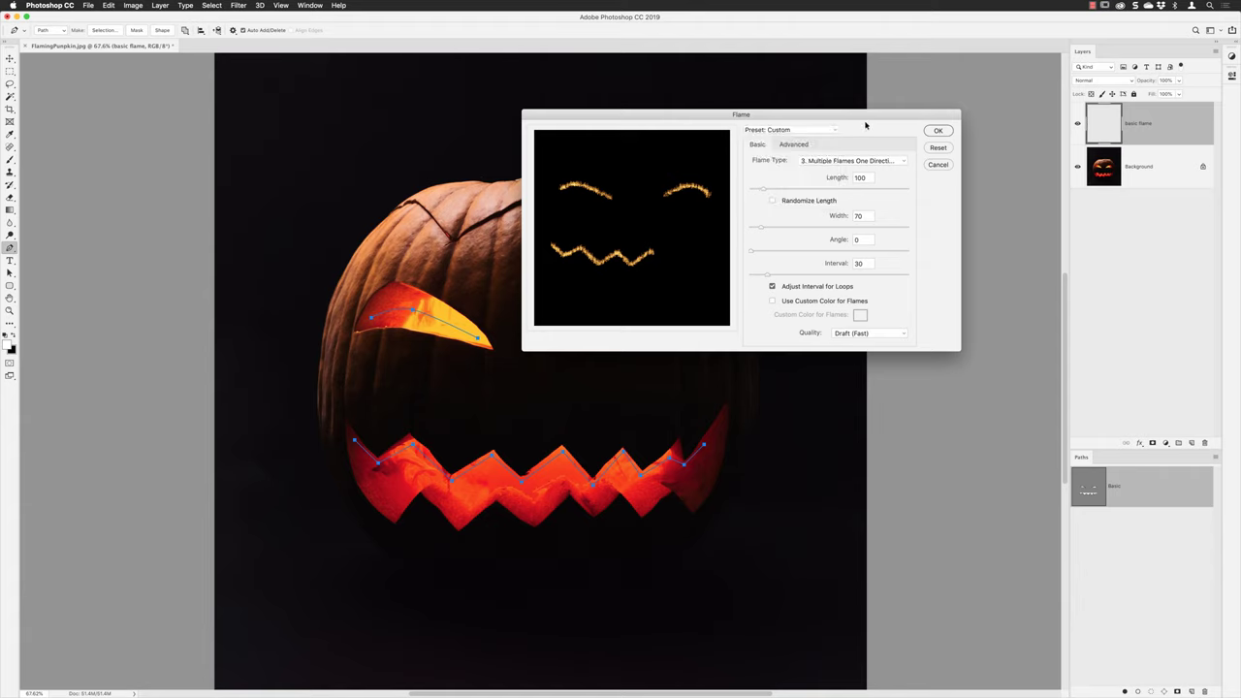
Try the Candle Light flame type and return to Multiple Flames One Direction
{"action": "left_click", "coordinate": [822, 161]}
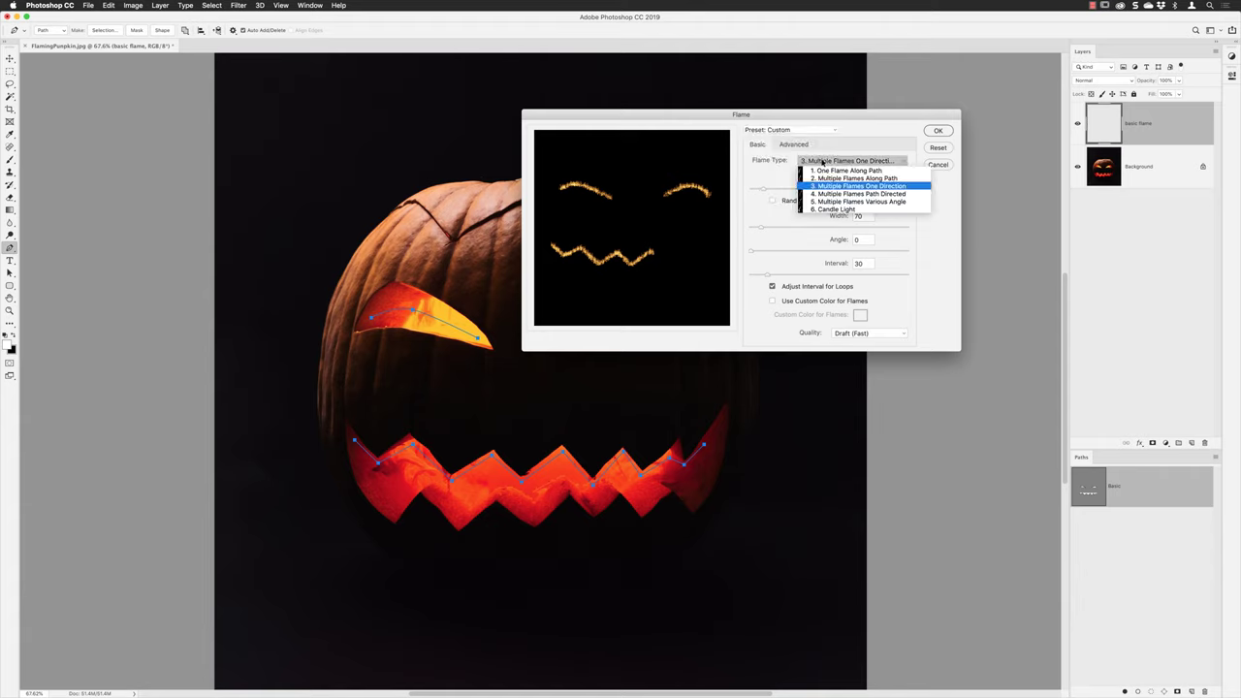
{"action": "left_click", "coordinate": [823, 209]}
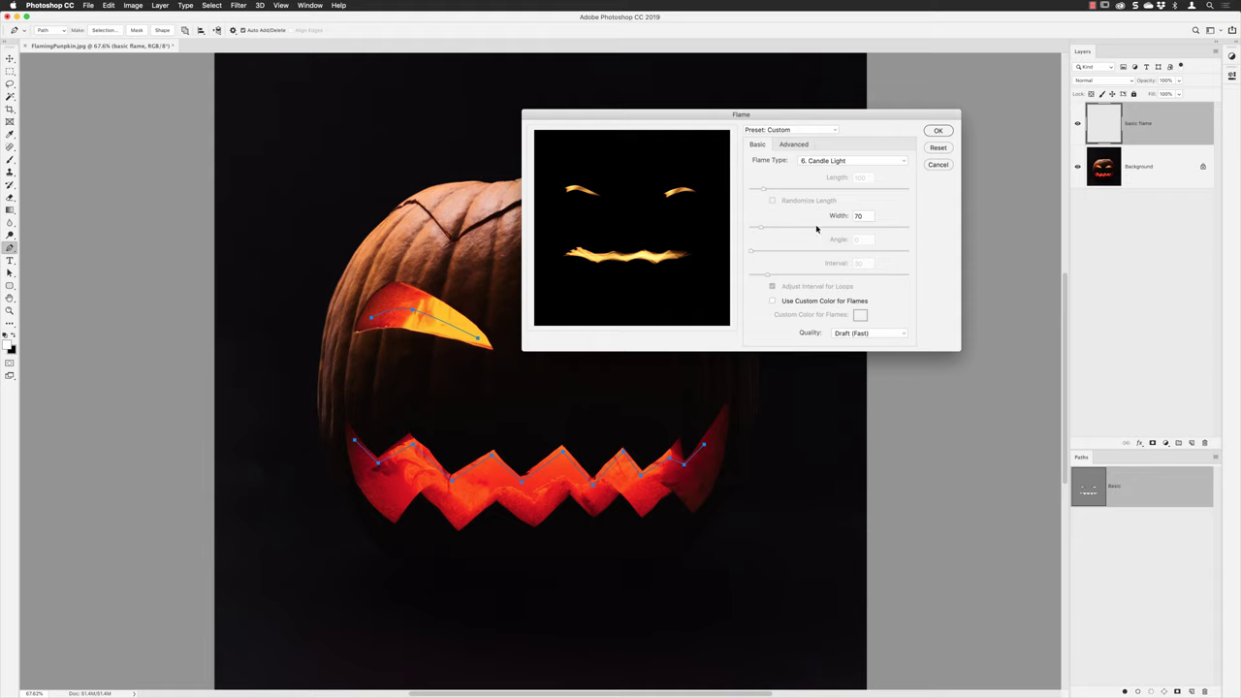
{"action": "left_click", "coordinate": [831, 161]}
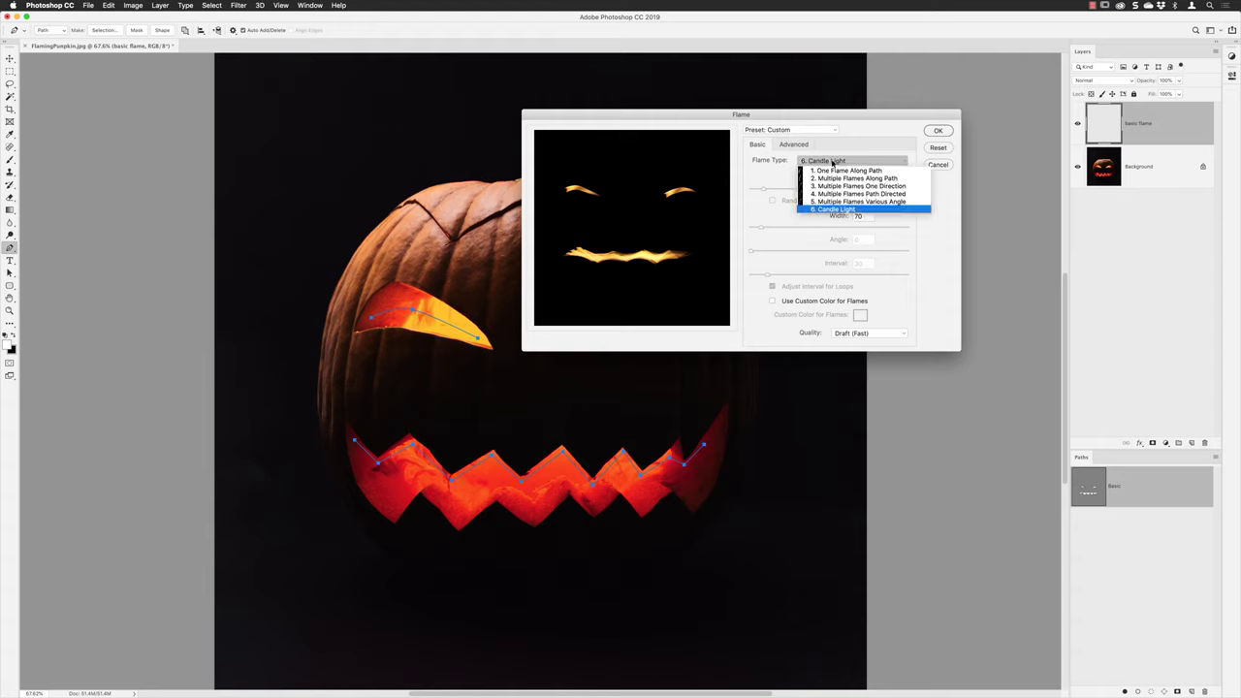
{"action": "left_click", "coordinate": [829, 186]}
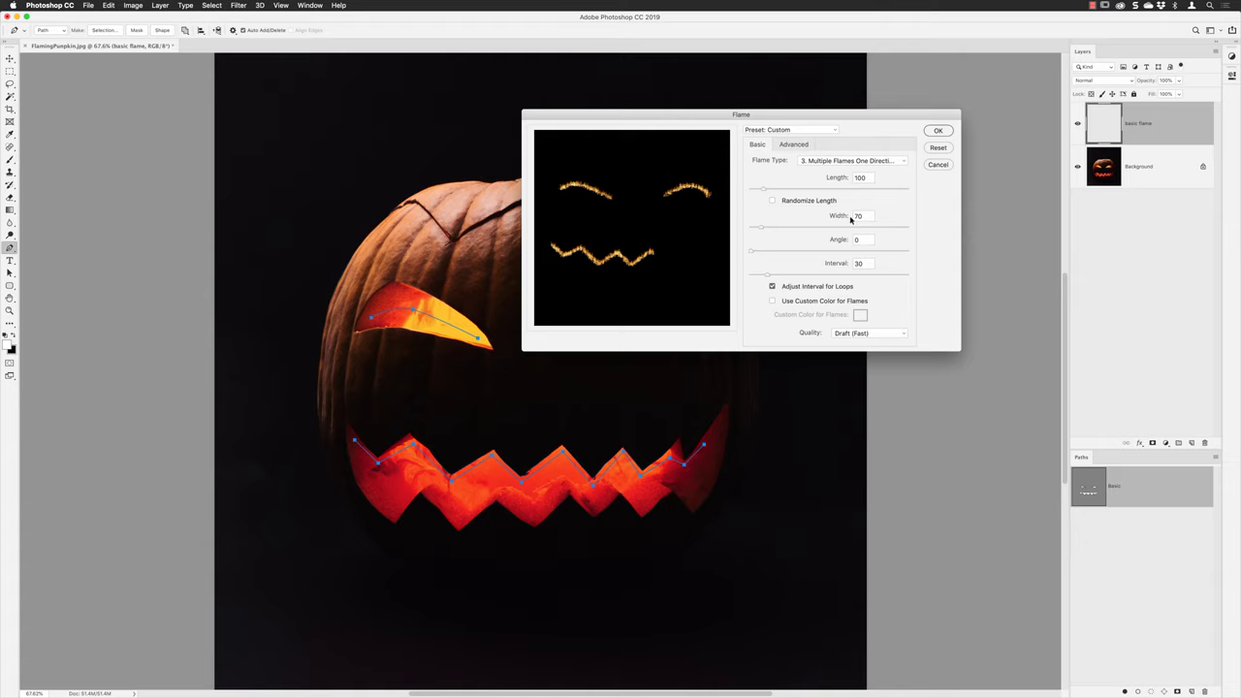
Set the flame length to 300 and turn on Randomize Length, accepting the path length warning
{"action": "double_click", "coordinate": [859, 179]}
{"action": "type", "text": "300"}
{"action": "left_click", "coordinate": [771, 201]}
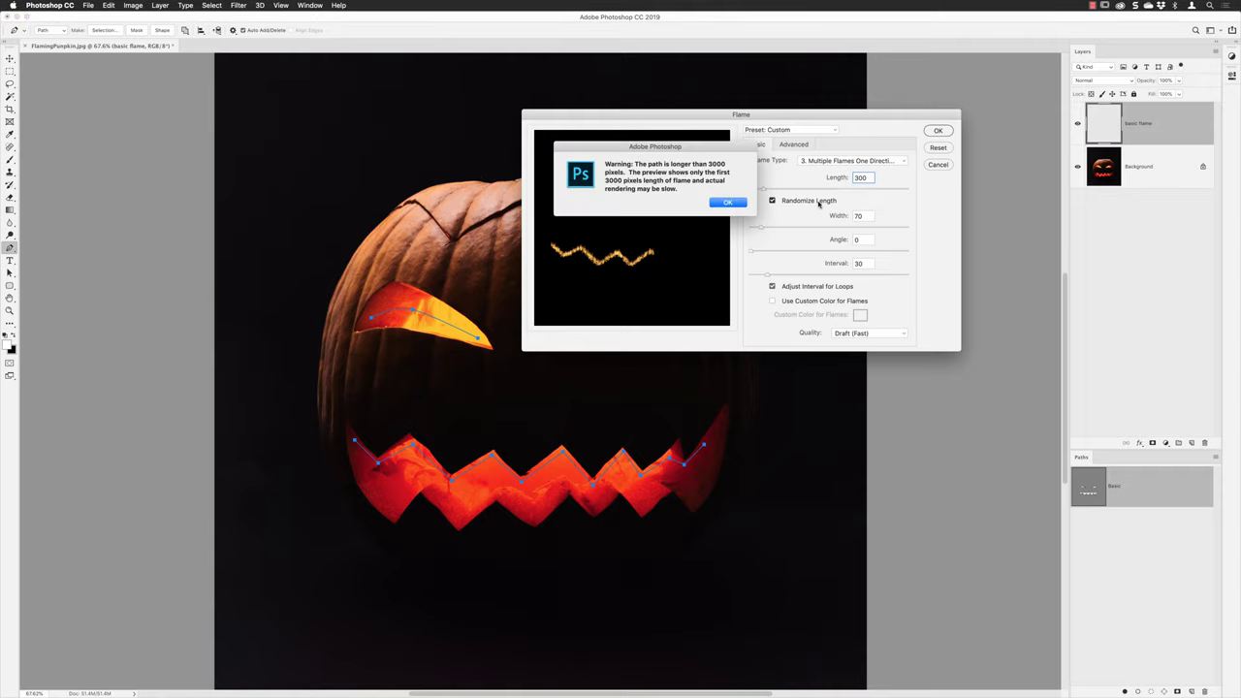
{"action": "key", "text": "Return"}
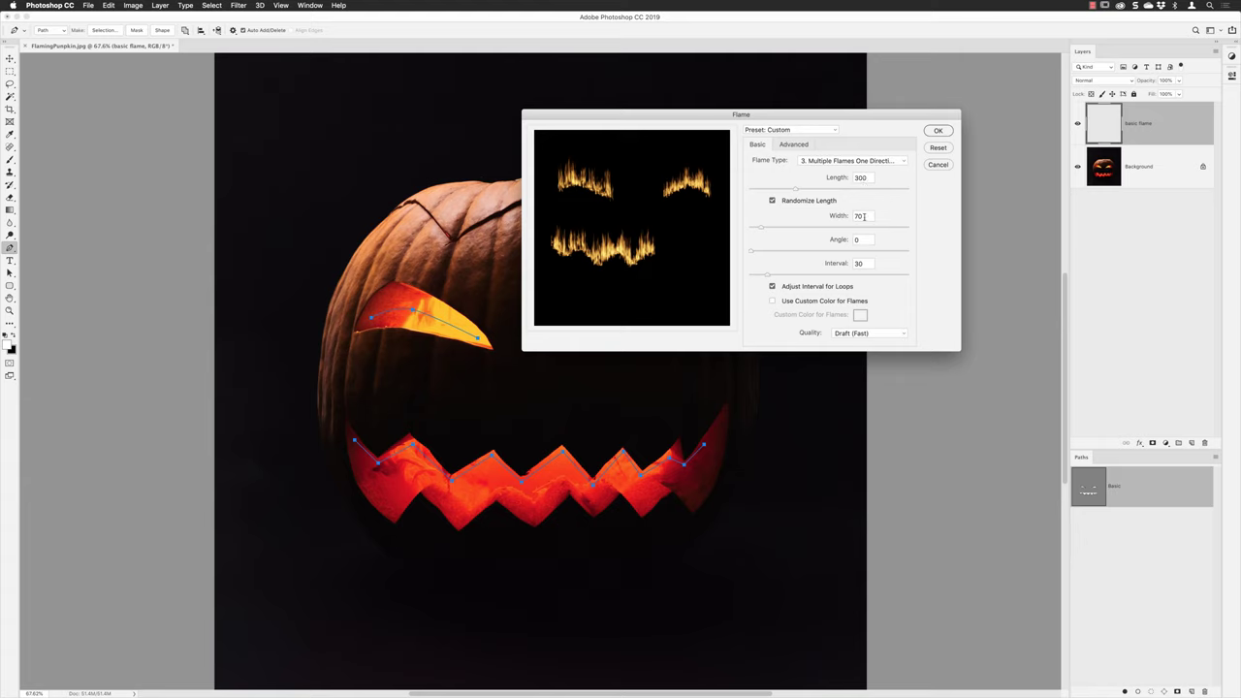
Set the flame width to 98 and the interval to 44
{"action": "double_click", "coordinate": [864, 216]}
{"action": "type", "text": "98"}
{"action": "double_click", "coordinate": [864, 263]}
{"action": "type", "text": "44"}
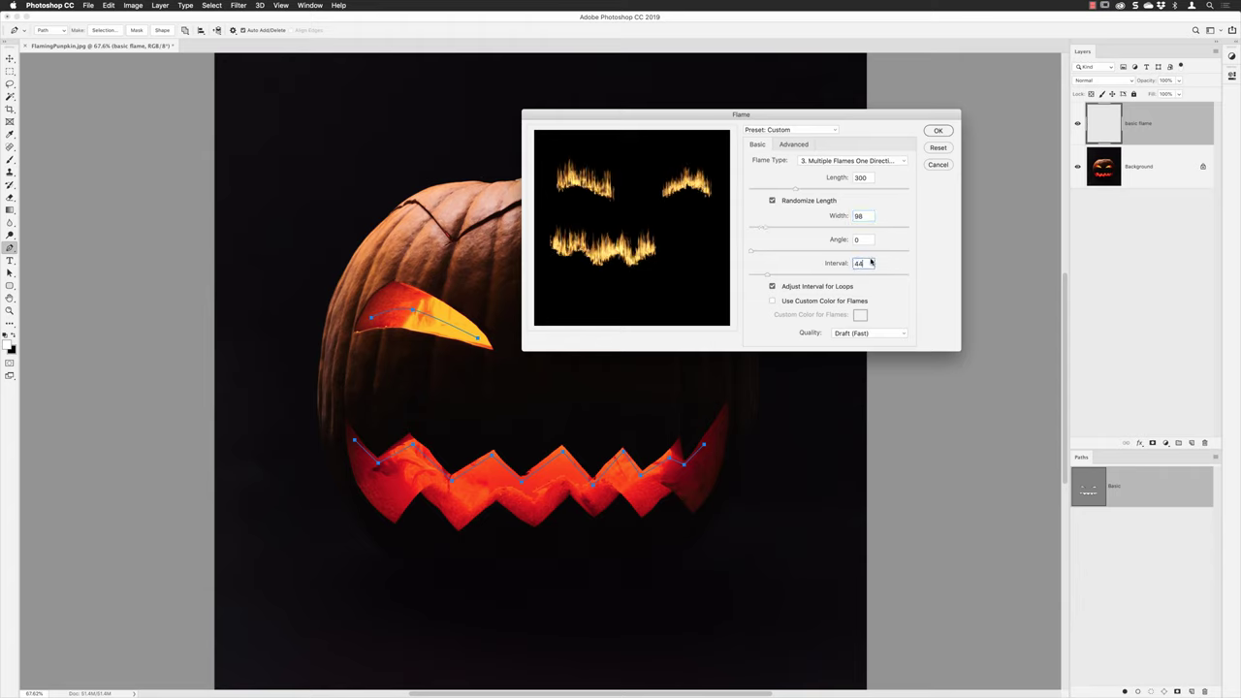
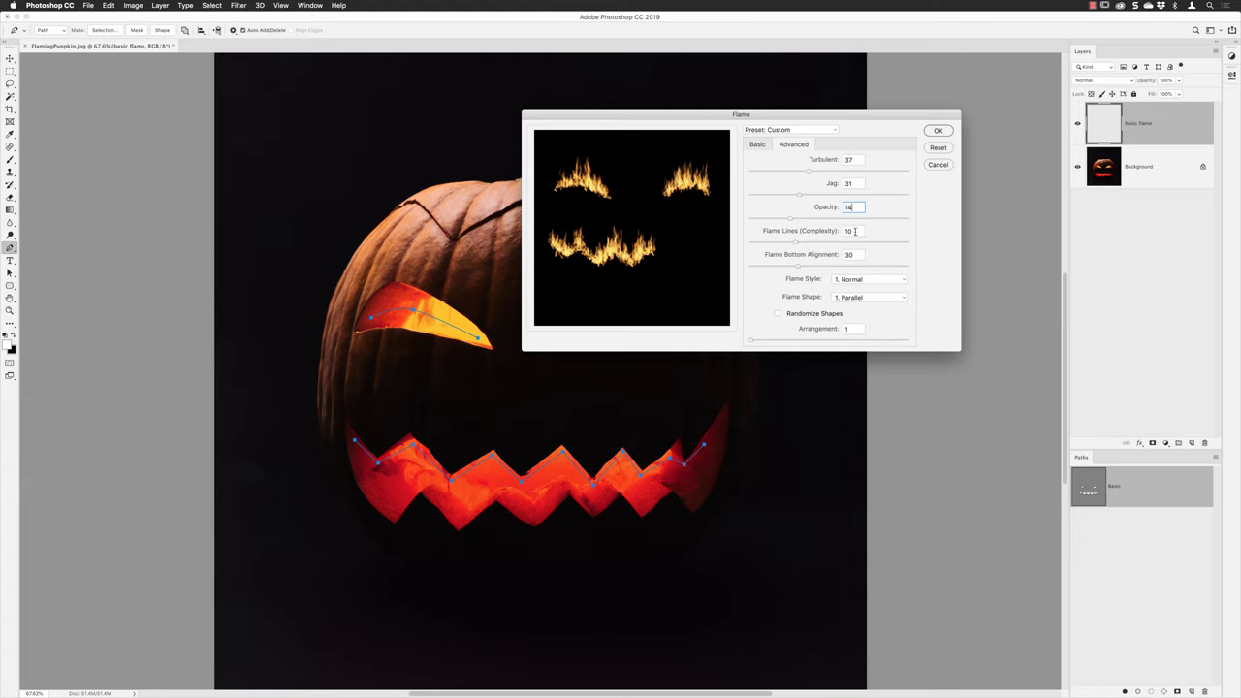
Set Flame Lines (Complexity) to 5 and Flame Bottom Alignment to 9
{"action": "left_click_drag", "start_coordinate": [853, 231], "coordinate": [841, 231]}
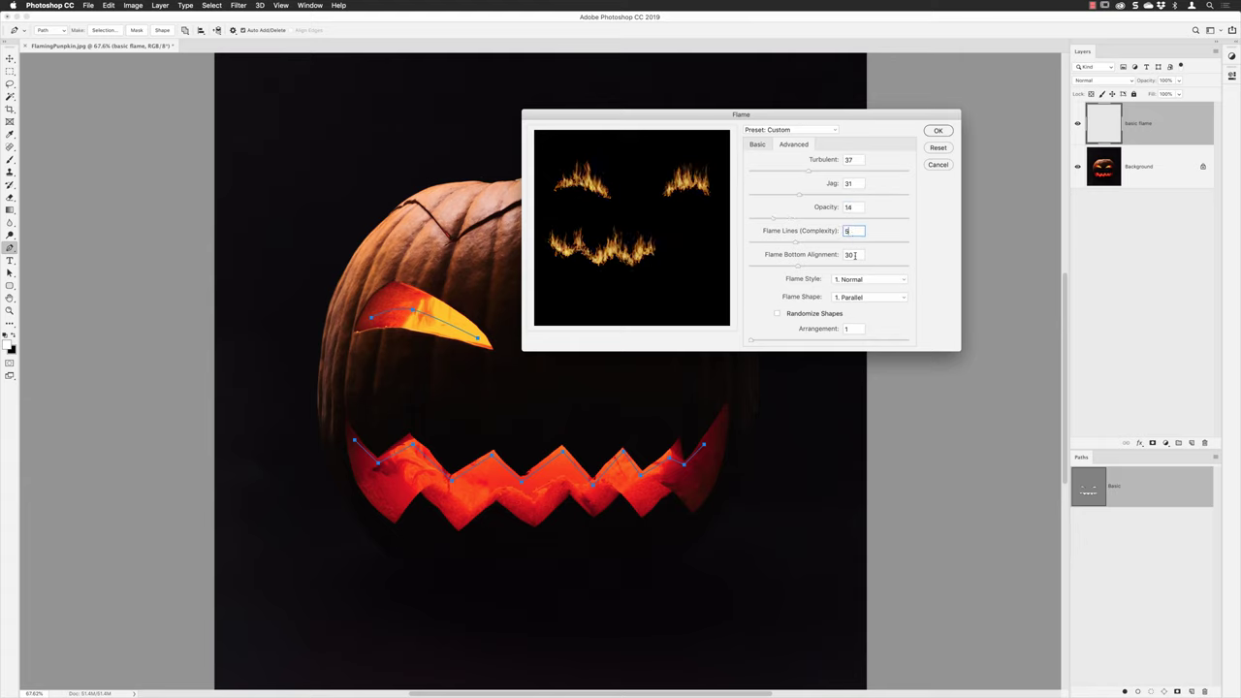
{"action": "key", "text": "Tab"}
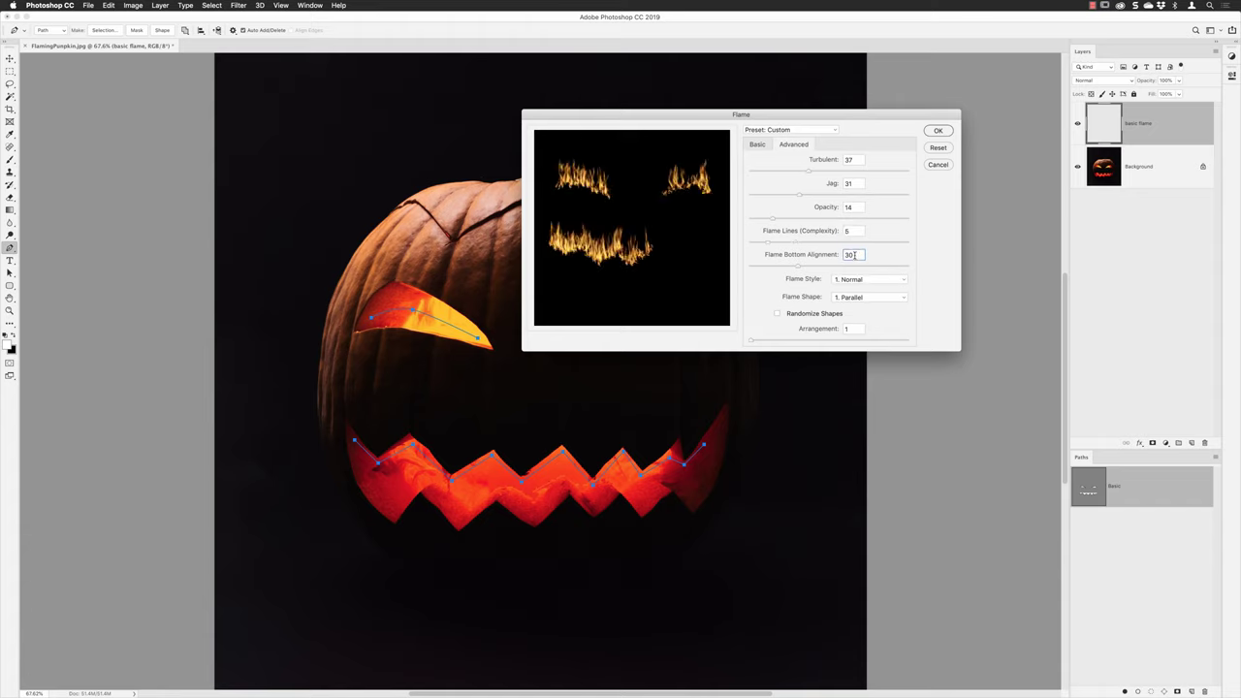
{"action": "left_click_drag", "start_coordinate": [854, 256], "coordinate": [838, 256]}
{"action": "type", "text": "9"}
{"action": "left_click", "coordinate": [852, 231]}
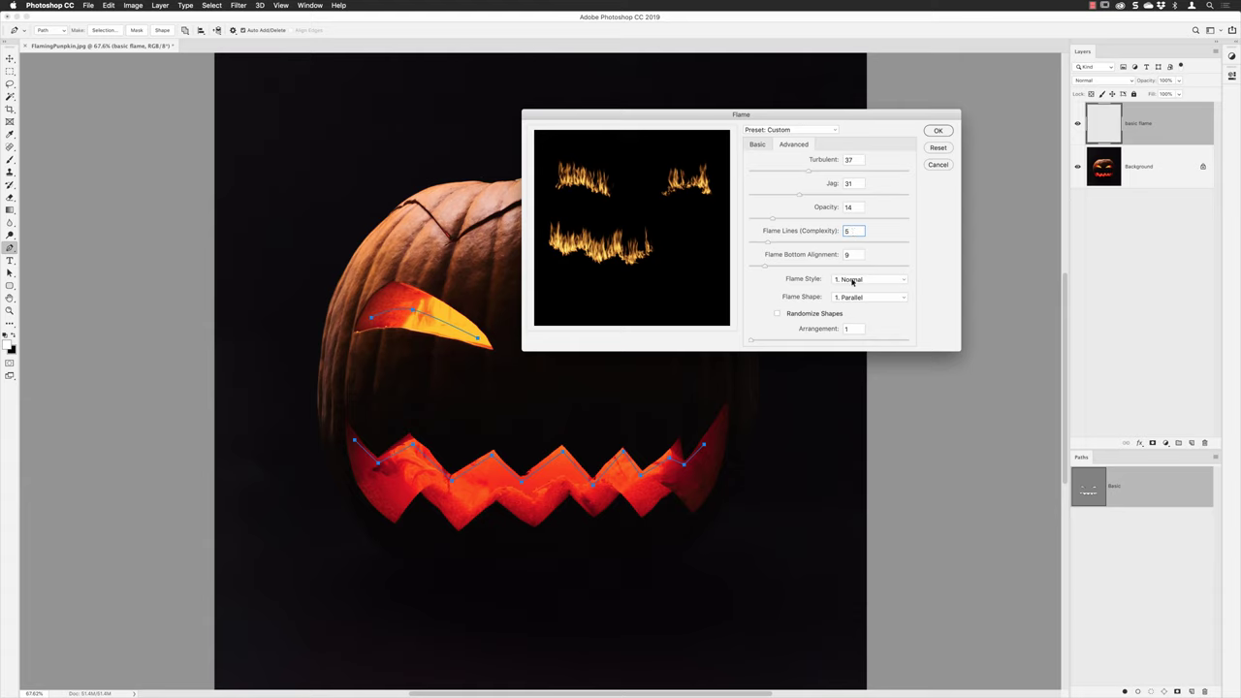
Set the Flame Style to Violent and the Flame Shape to Oval with Randomize Shapes turned on
{"action": "left_click", "coordinate": [851, 280]}
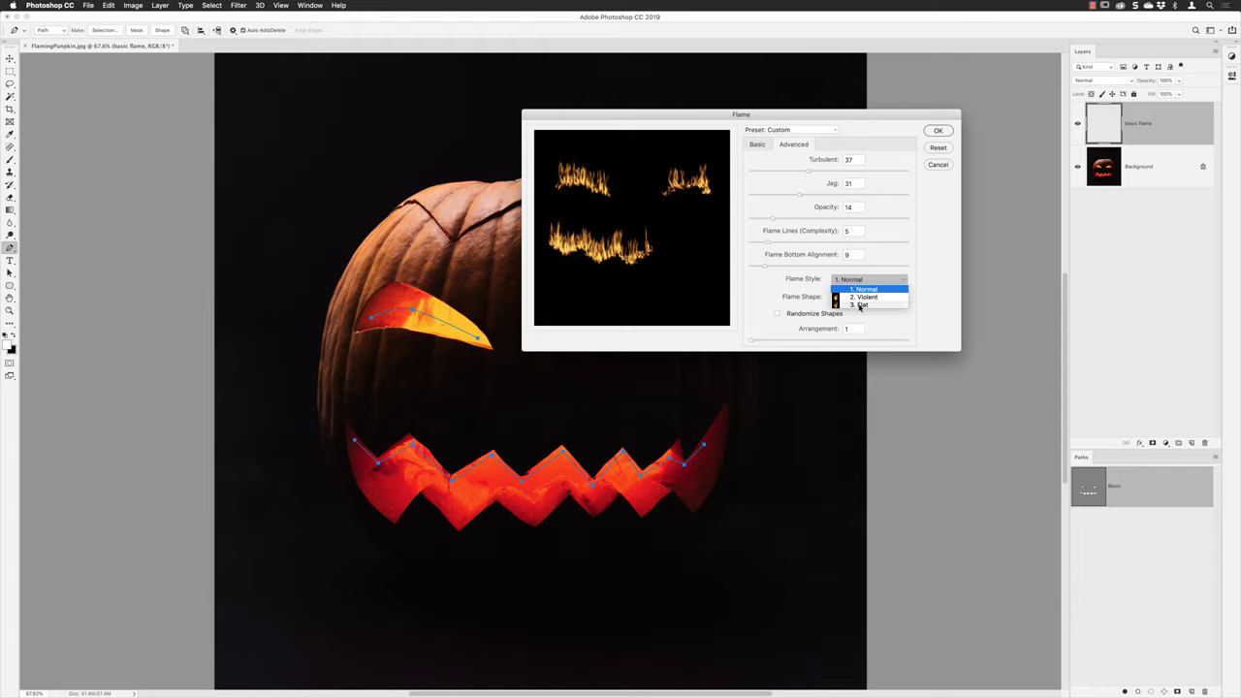
{"action": "left_click", "coordinate": [862, 297]}
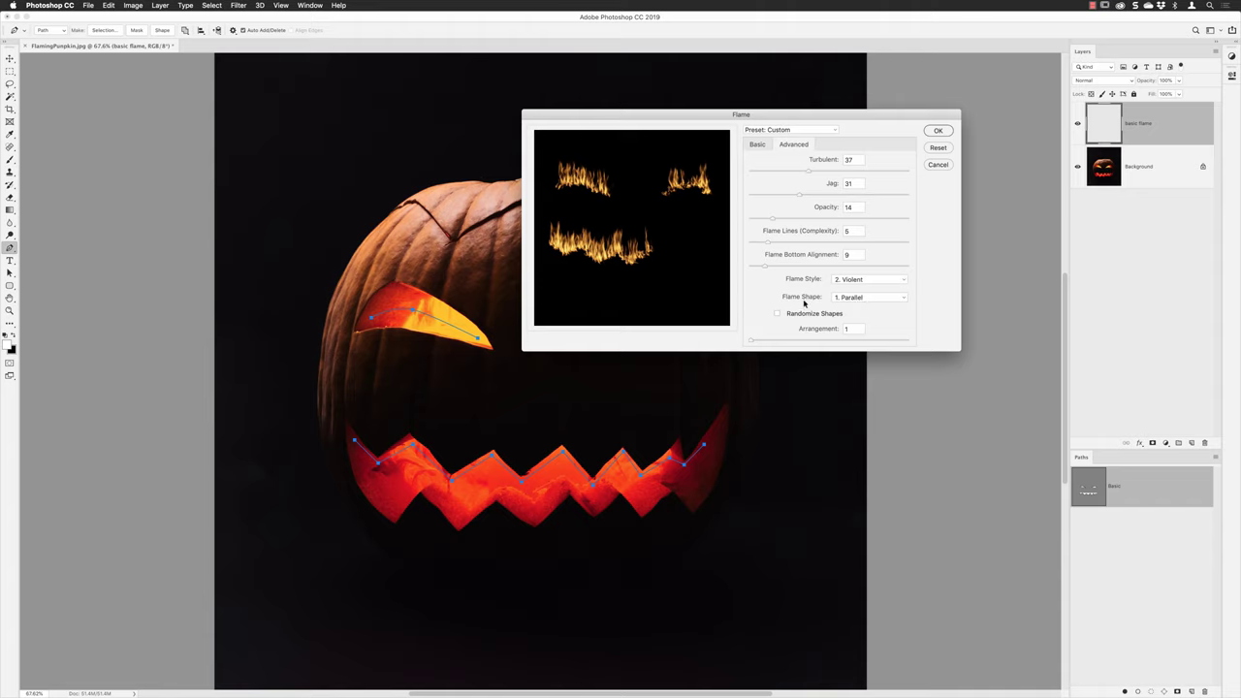
{"action": "left_click", "coordinate": [885, 298]}
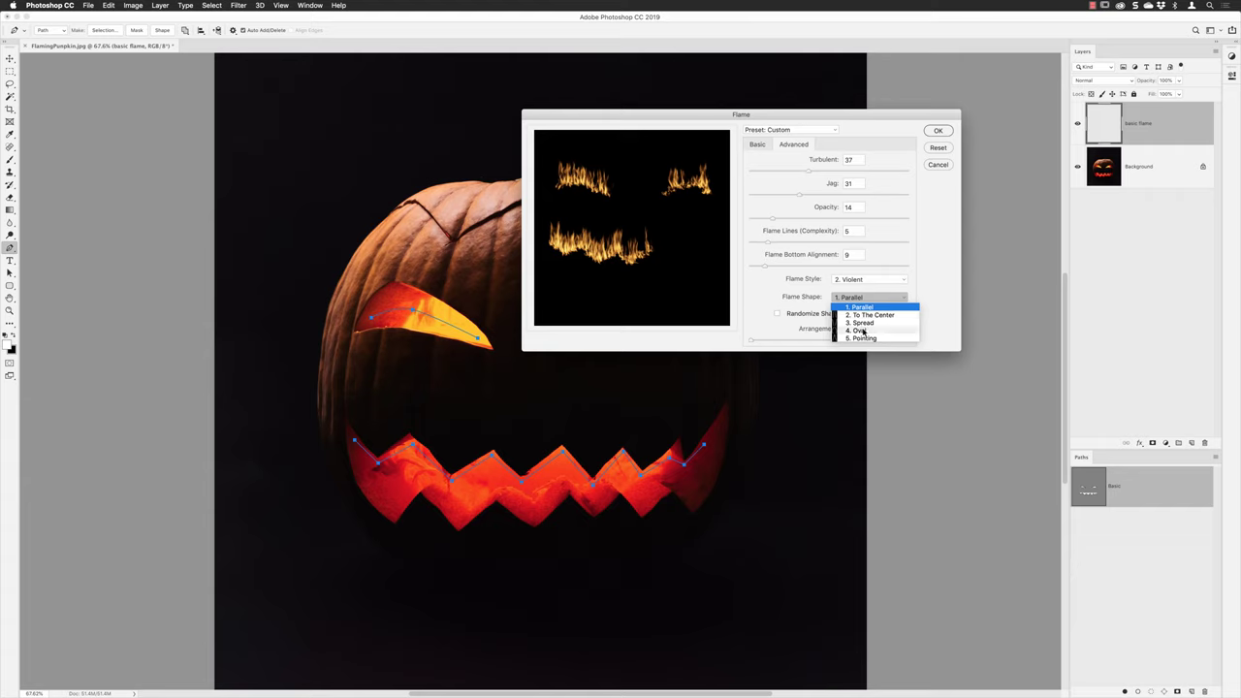
{"action": "left_click", "coordinate": [861, 330]}
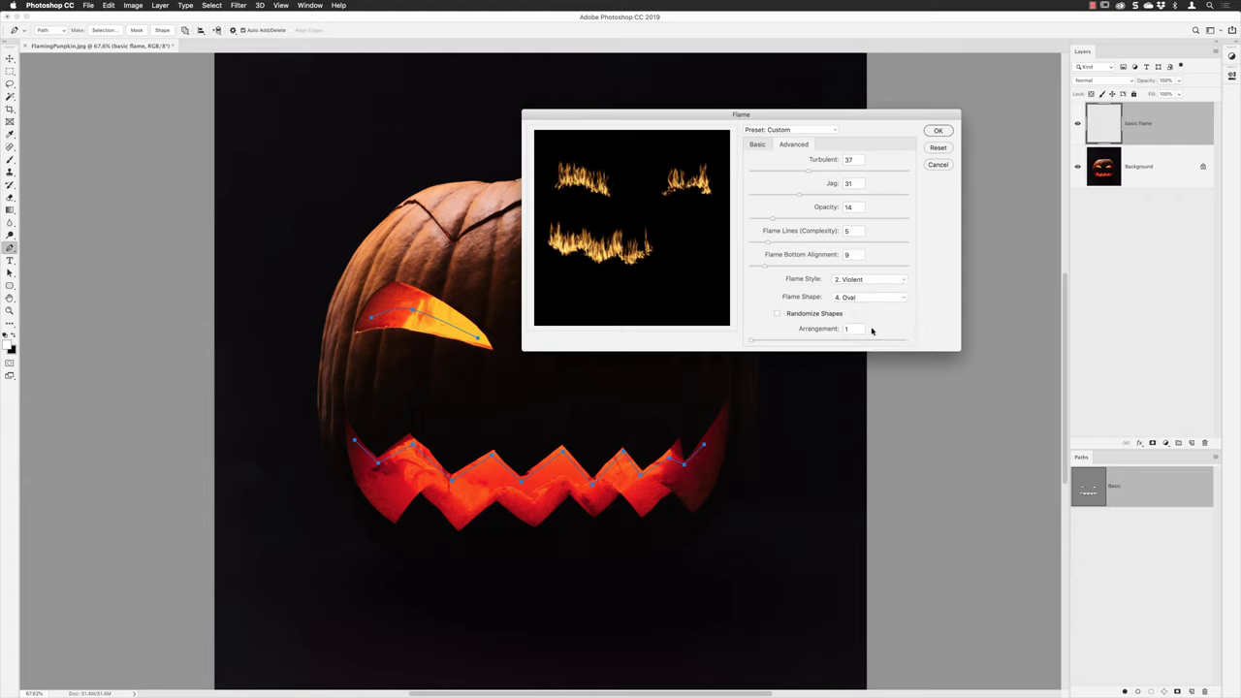
{"action": "left_click", "coordinate": [777, 314]}
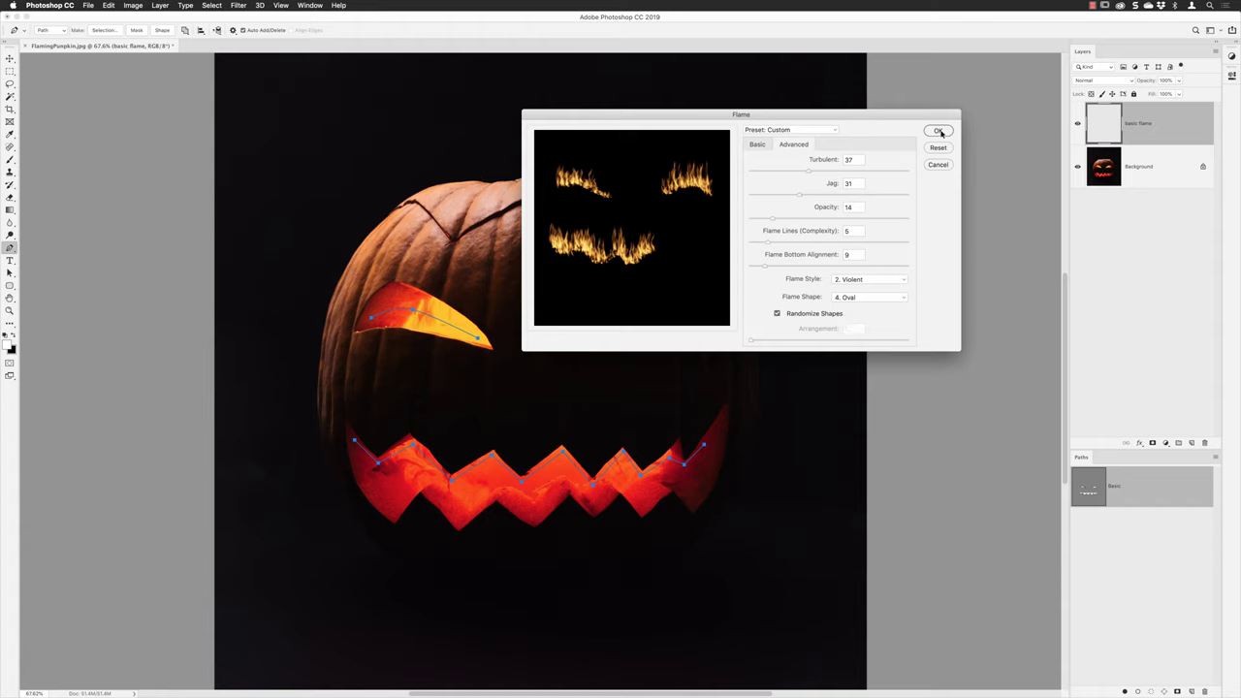
Set the flame quality to Fine (Very Slow) and render the flames onto the basic flame layer
{"action": "left_click", "coordinate": [753, 146]}
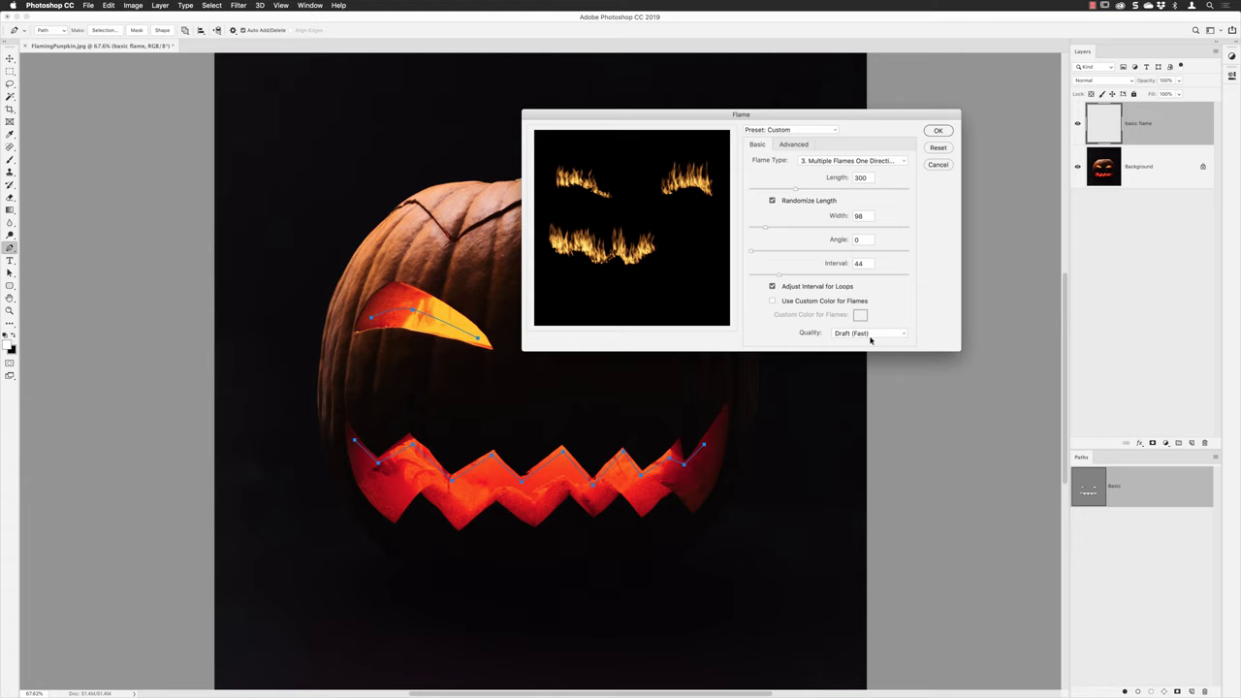
{"action": "left_click", "coordinate": [870, 335]}
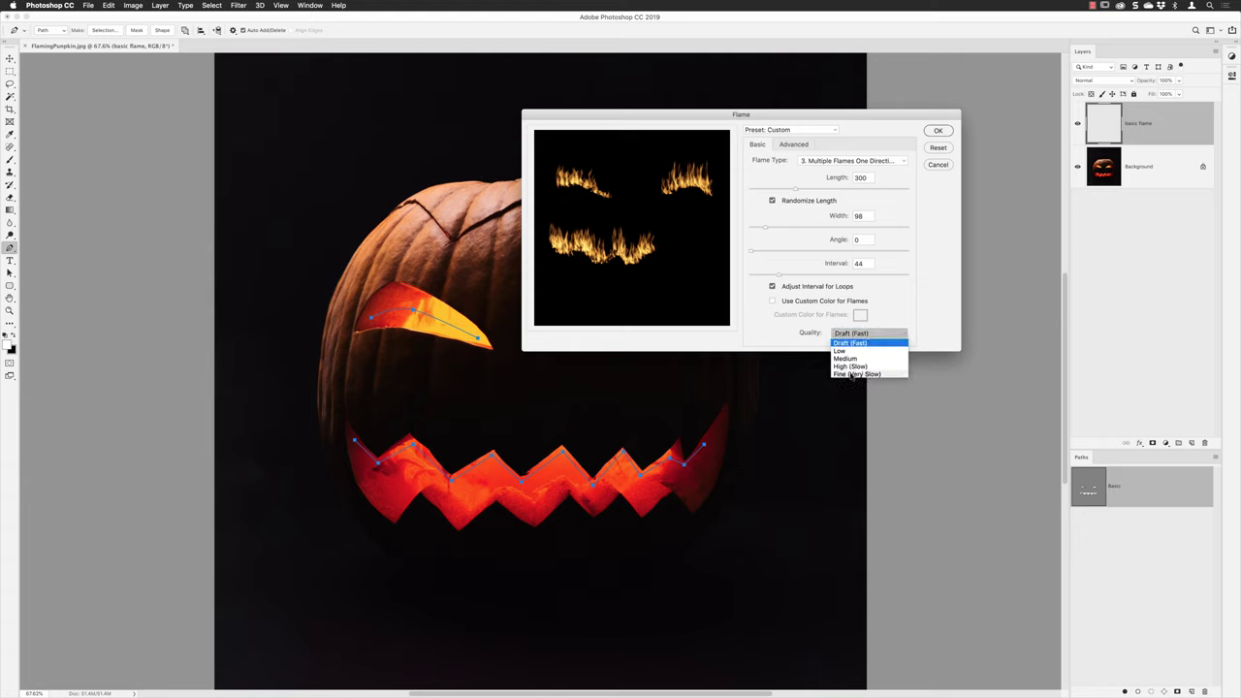
{"action": "left_click", "coordinate": [850, 374]}
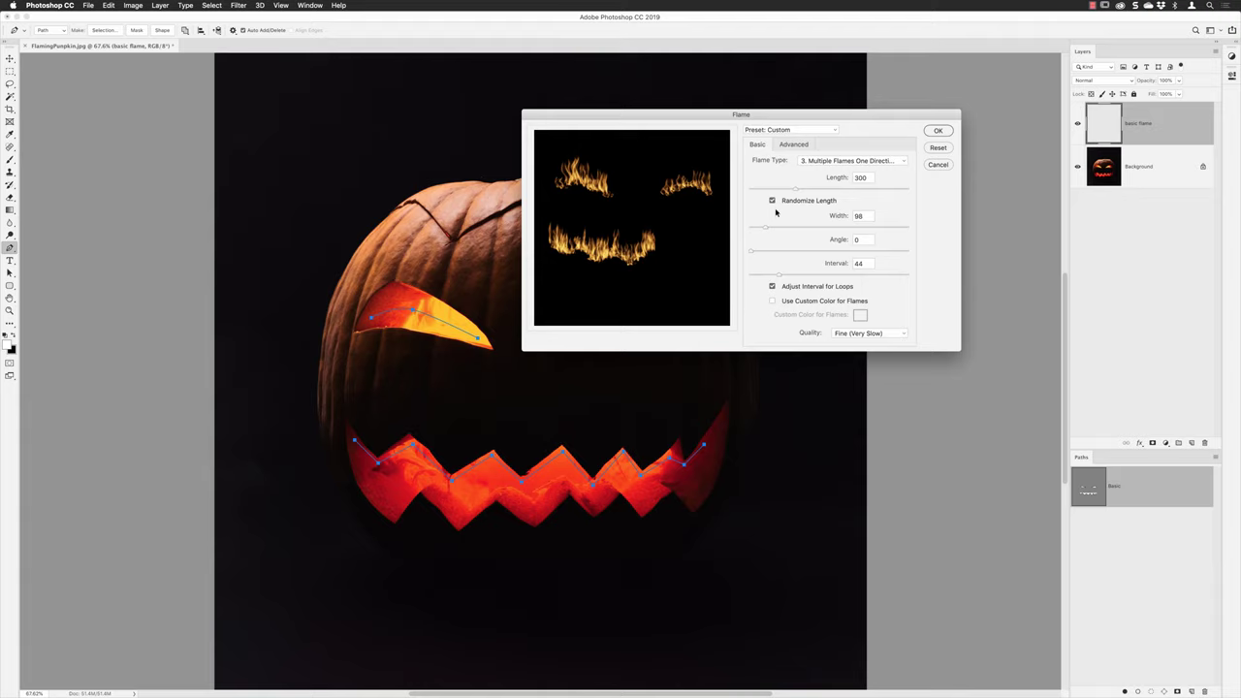
{"action": "left_click", "coordinate": [938, 130]}
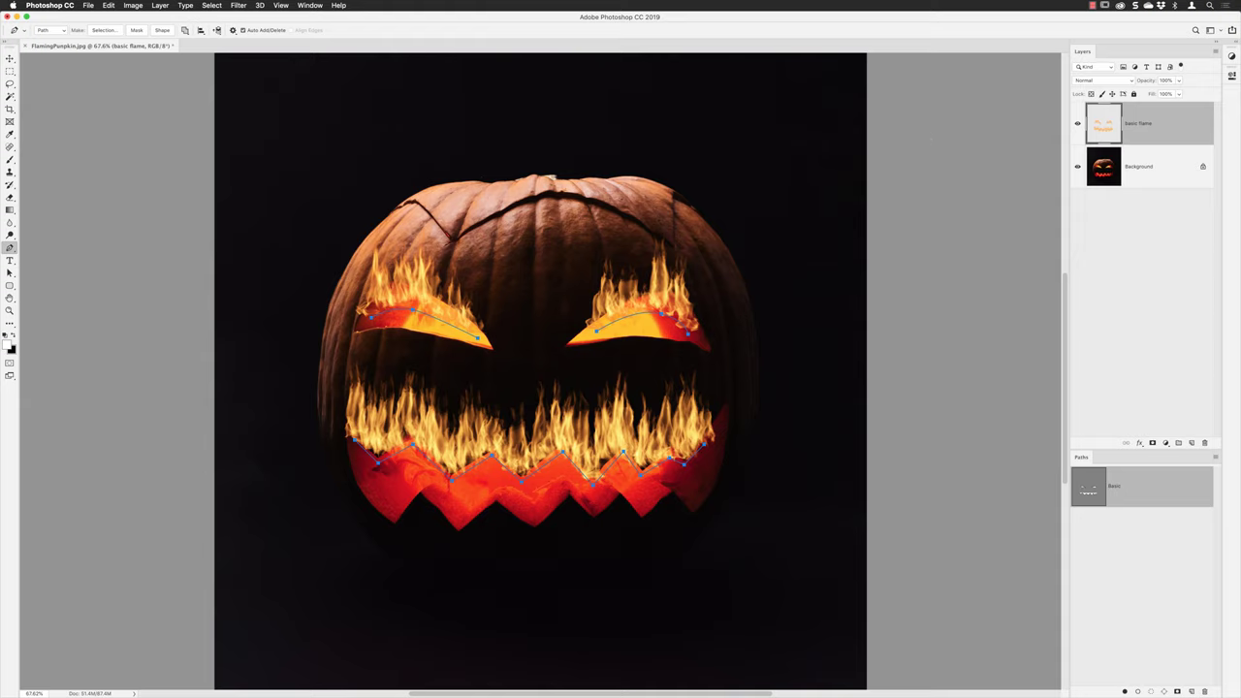
{"action": "left_click", "coordinate": [238, 6]}
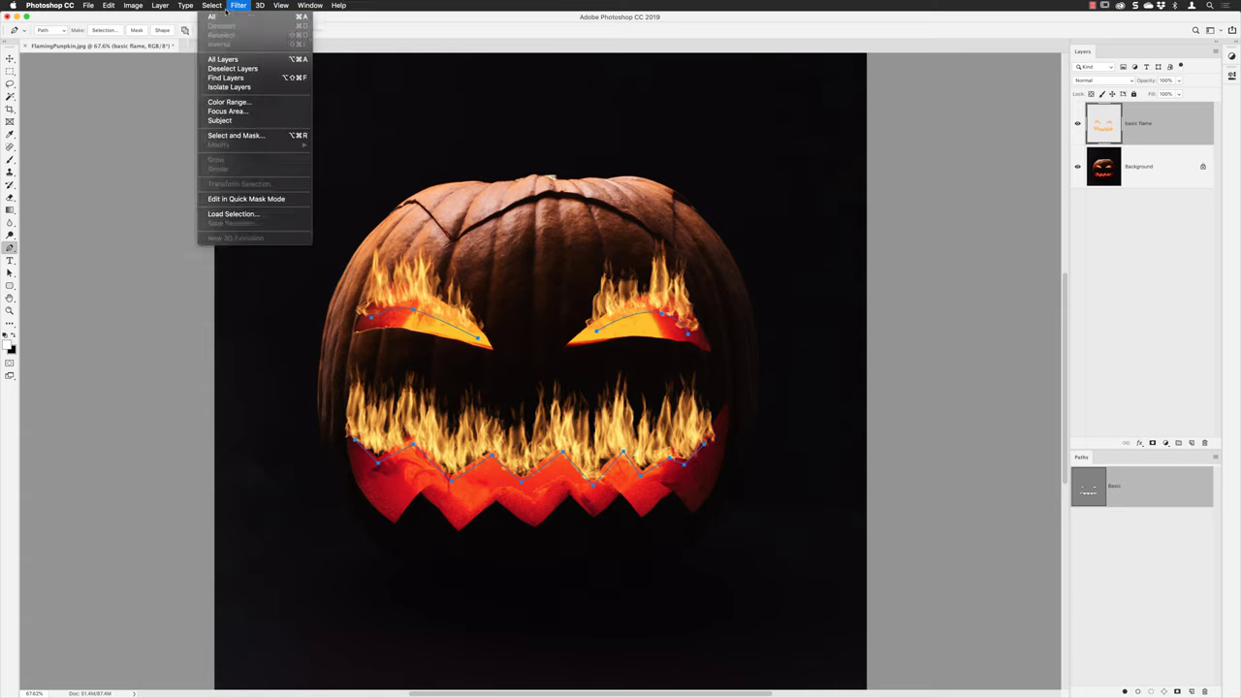
{"action": "left_click", "coordinate": [233, 4]}
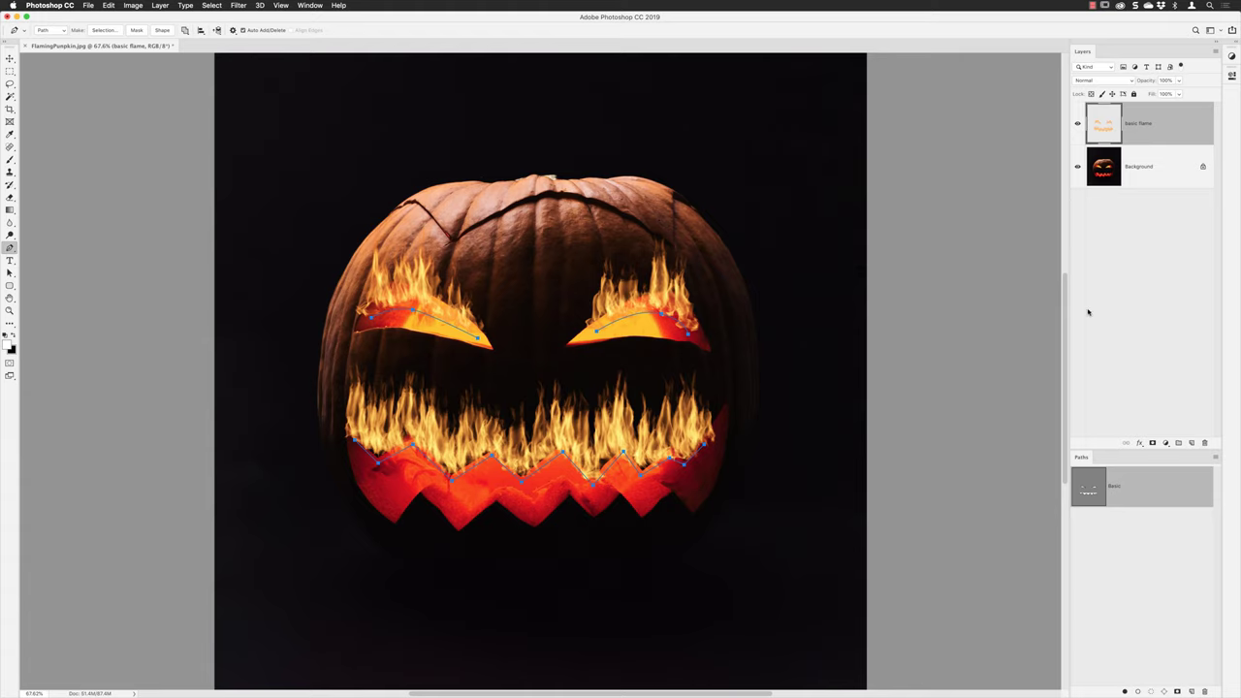
Deselect the Basic path and hide the basic flame layer
{"action": "left_click", "coordinate": [1122, 552]}
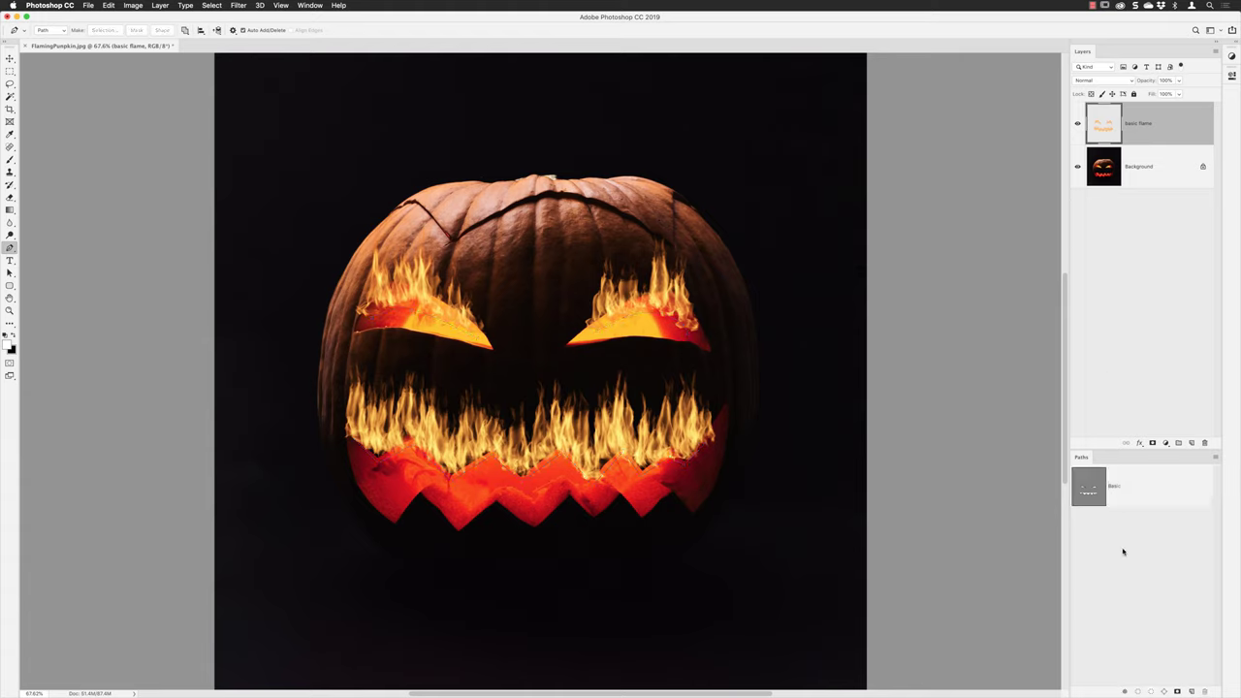
{"action": "left_click", "coordinate": [1077, 123]}
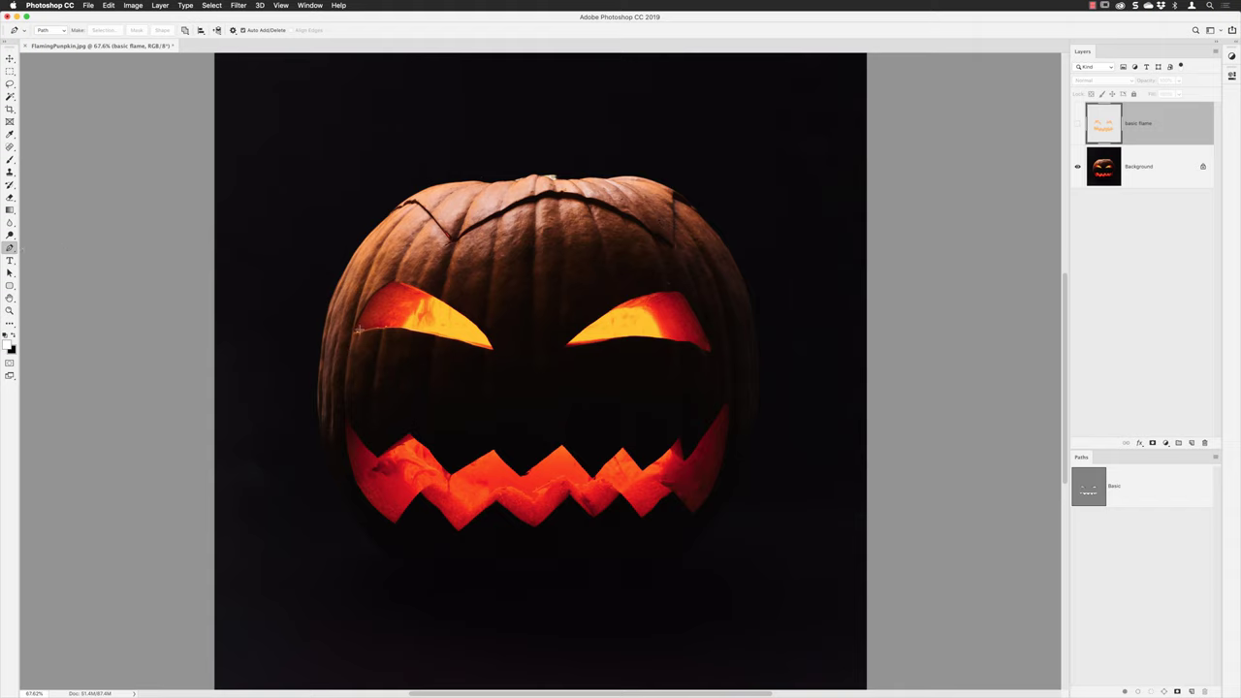
Draw two separate open paths with the Pen tool, one along the lower edge of each of the pumpkin's eyes
{"action": "left_click", "coordinate": [357, 331]}
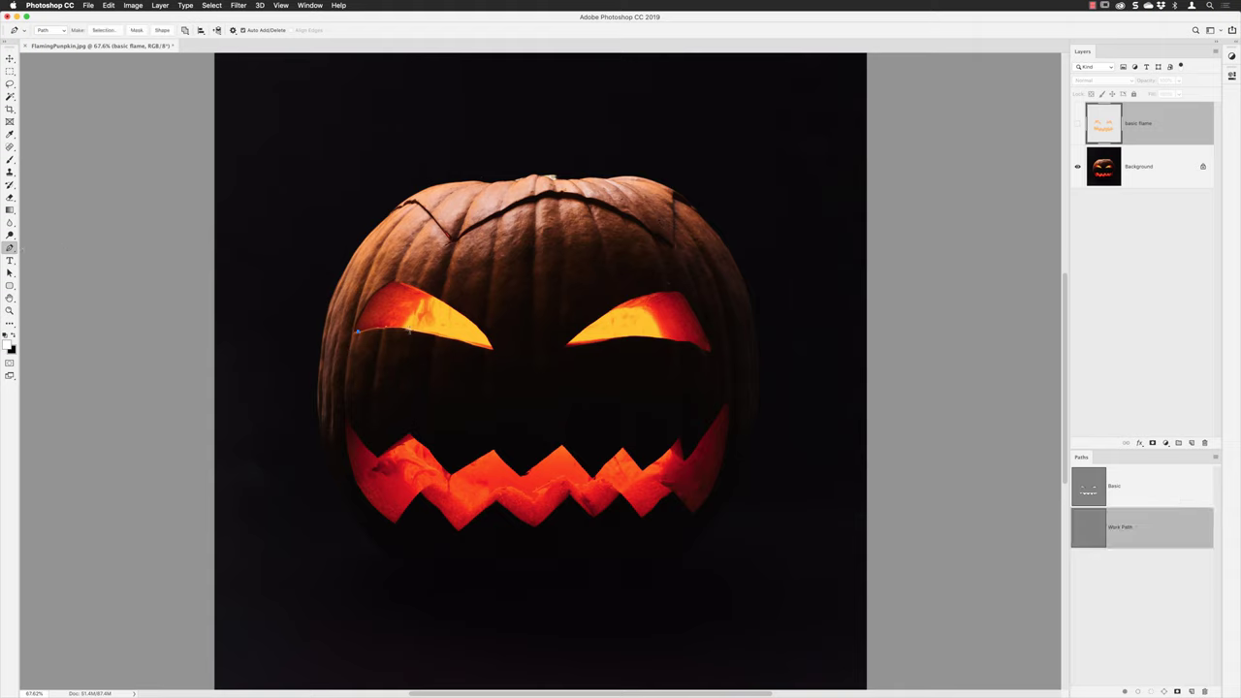
{"action": "left_click", "coordinate": [442, 335]}
{"action": "left_click", "coordinate": [491, 348]}
{"action": "key", "text": "Escape"}
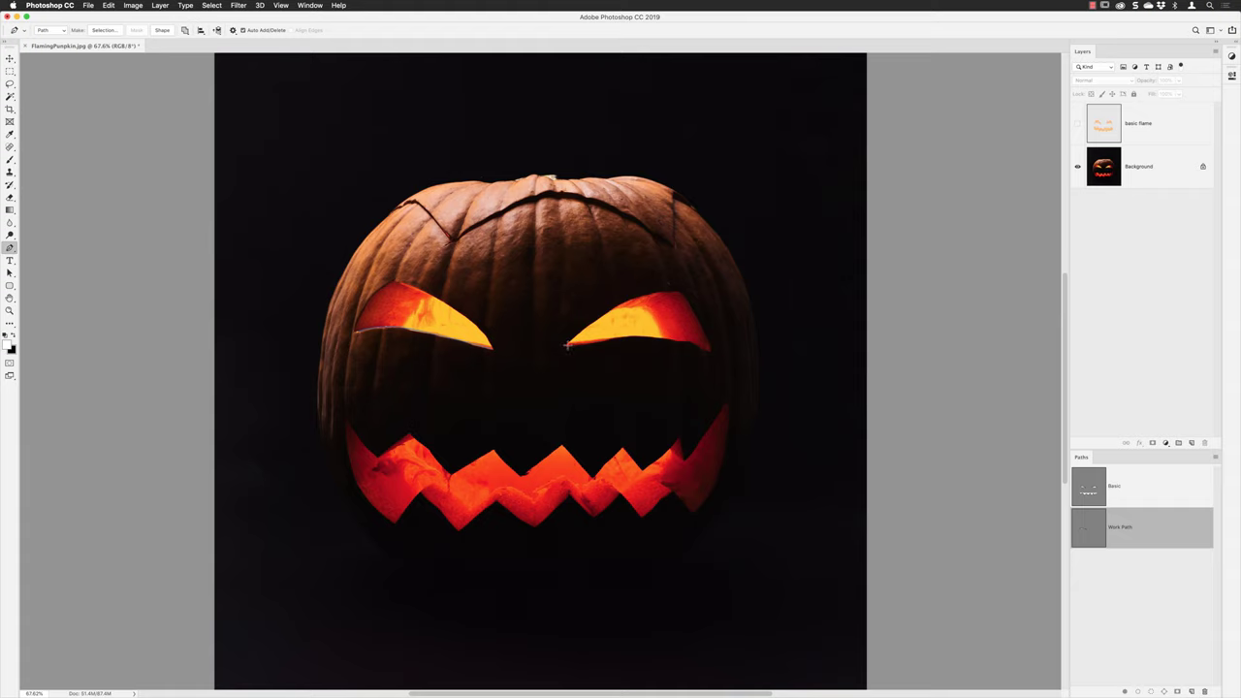
{"action": "left_click", "coordinate": [567, 345]}
{"action": "left_click", "coordinate": [685, 342]}
{"action": "left_click", "coordinate": [696, 346]}
{"action": "left_click", "coordinate": [711, 353]}
Save the work path under the name Details
{"action": "double_click", "coordinate": [1125, 527]}
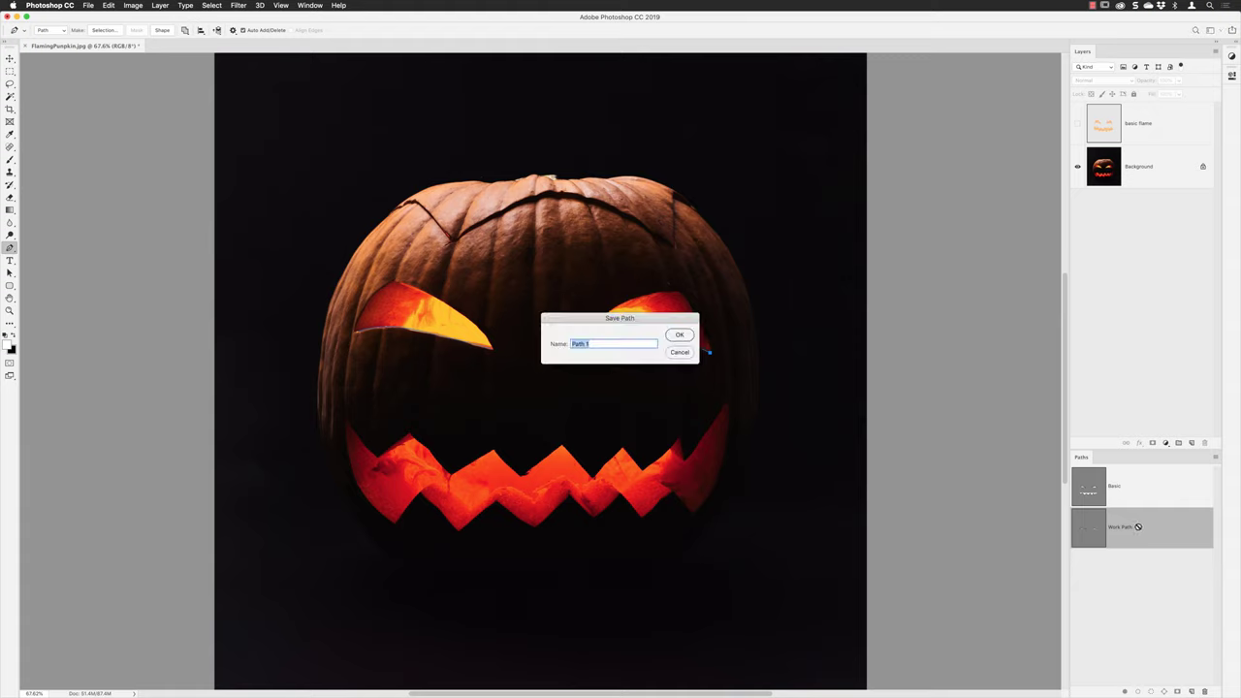
{"action": "type", "text": "Details"}
{"action": "key", "text": "Return"}
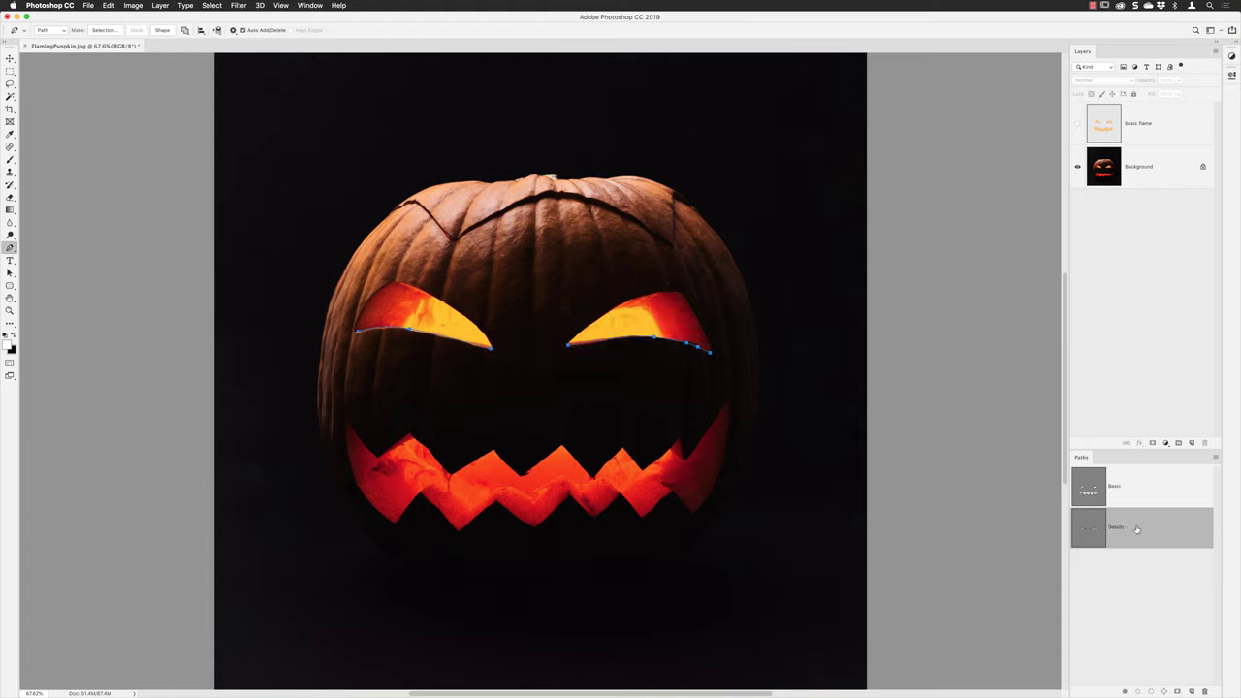
Create a new layer named details directly above the Background layer
{"action": "left_click", "coordinate": [1117, 169]}
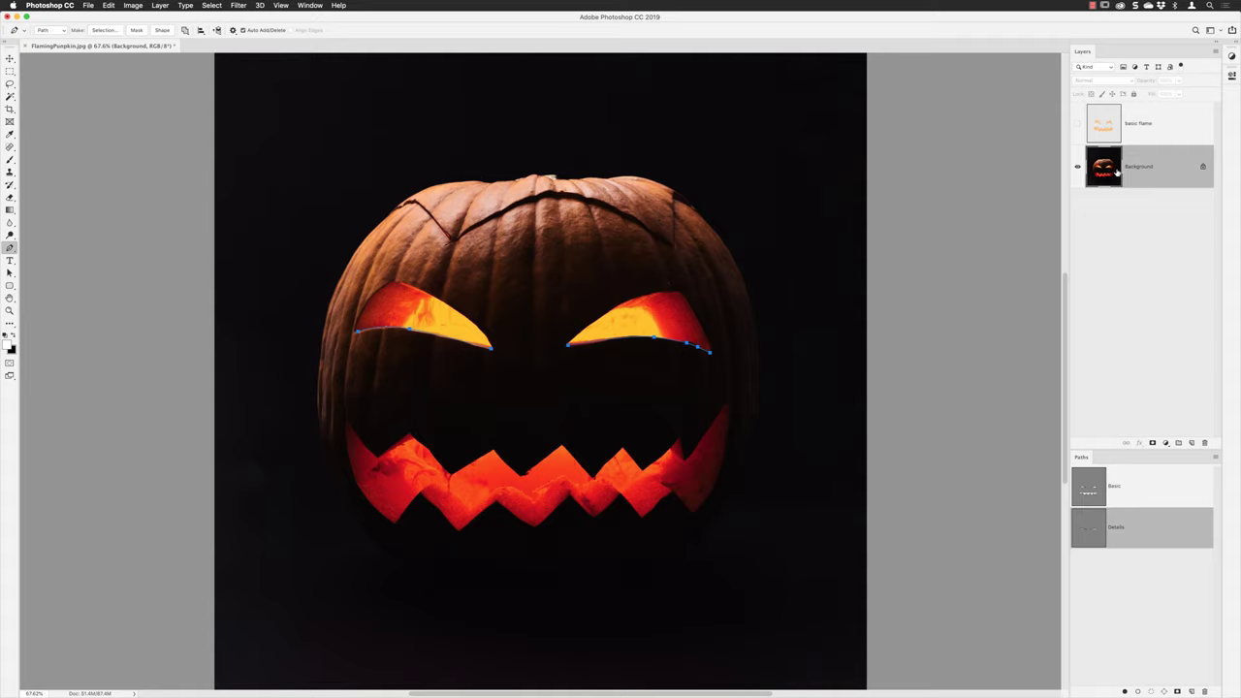
{"action": "left_click", "coordinate": [1192, 442], "text": "alt"}
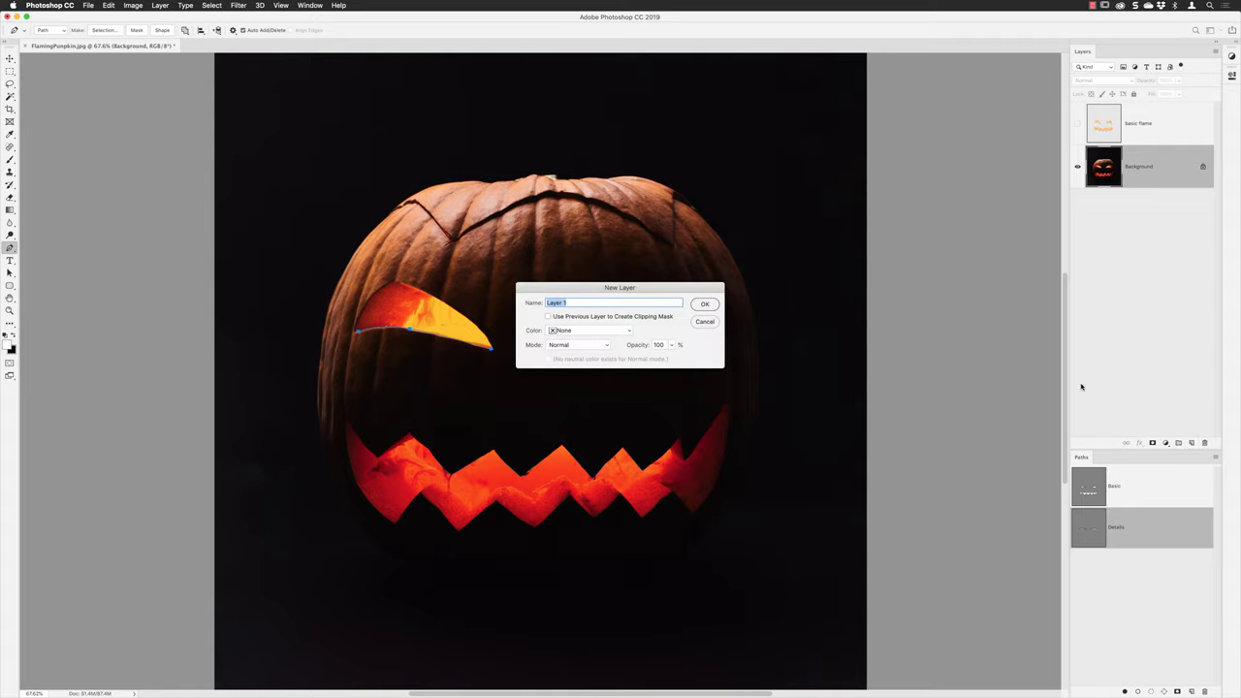
{"action": "type", "text": "details"}
{"action": "key", "text": "Return"}
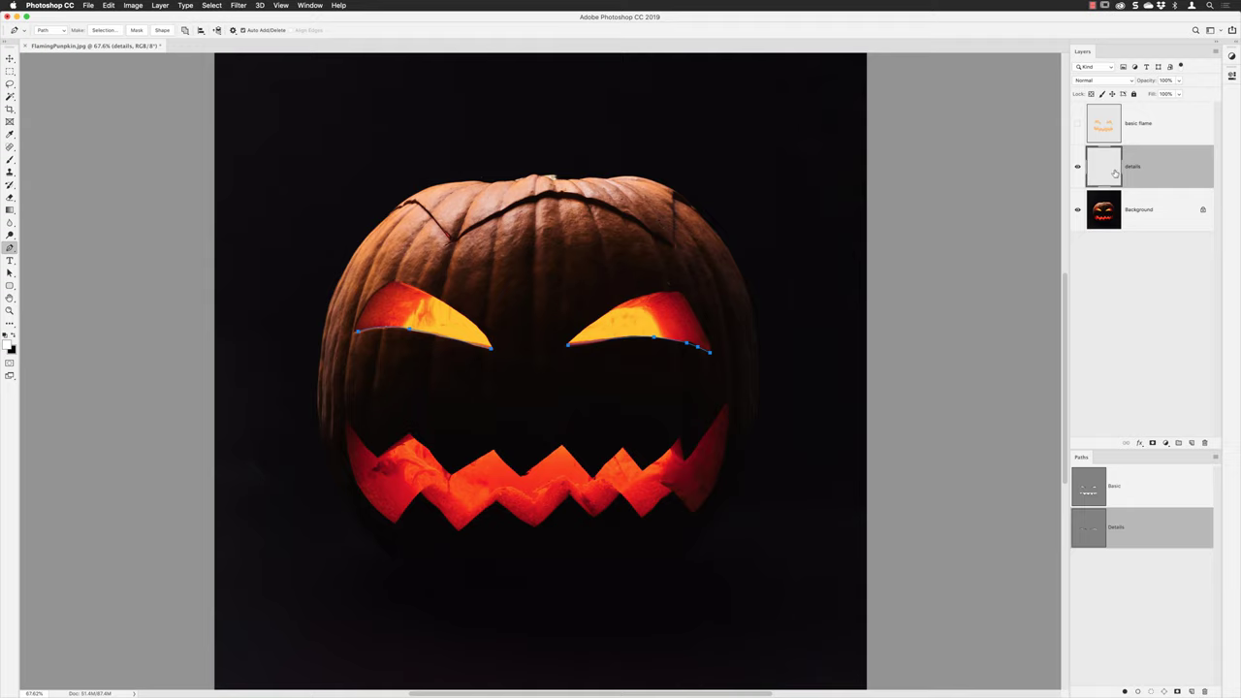
Start the Flame filter on the details layer and set the flame length to 333 and the width to 163
{"action": "left_click", "coordinate": [238, 5]}
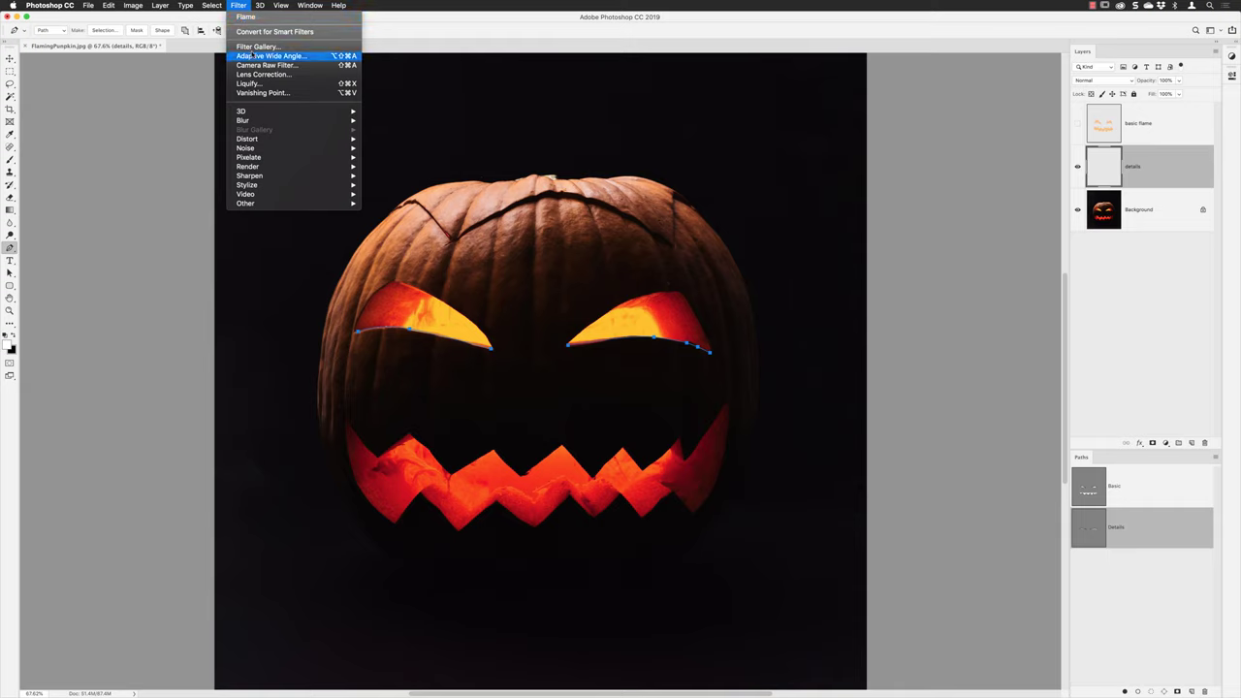
{"action": "mouse_move", "coordinate": [276, 168]}
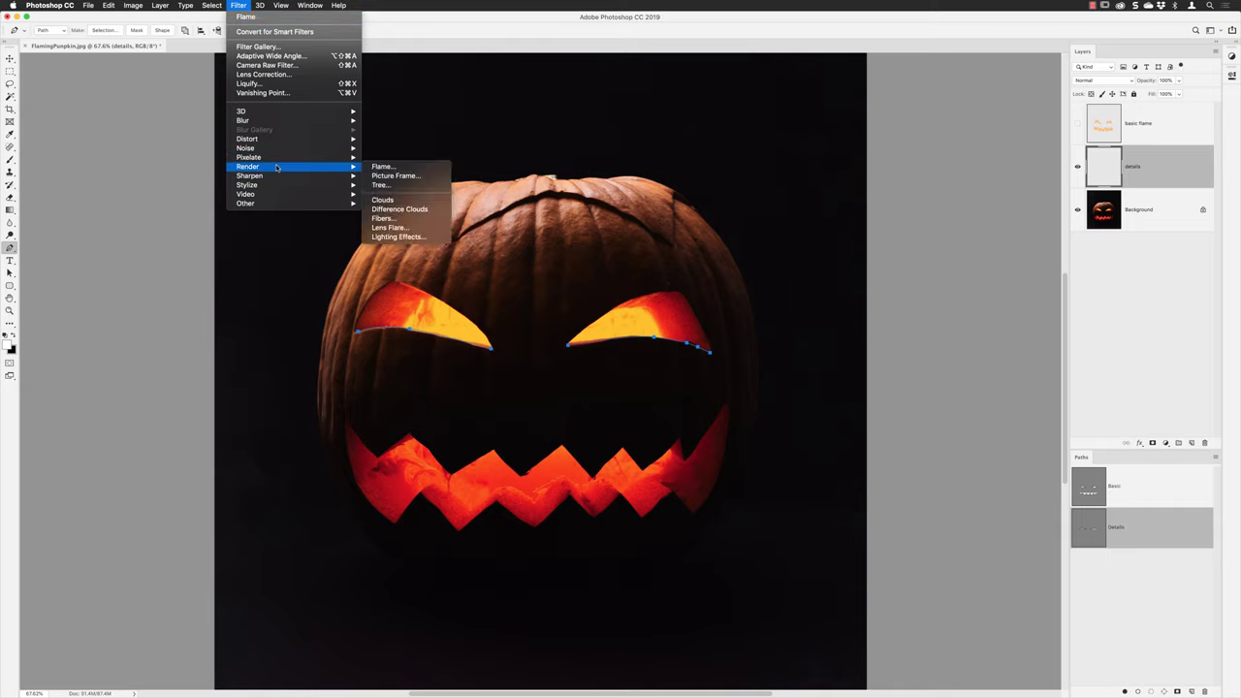
{"action": "left_click", "coordinate": [383, 166]}
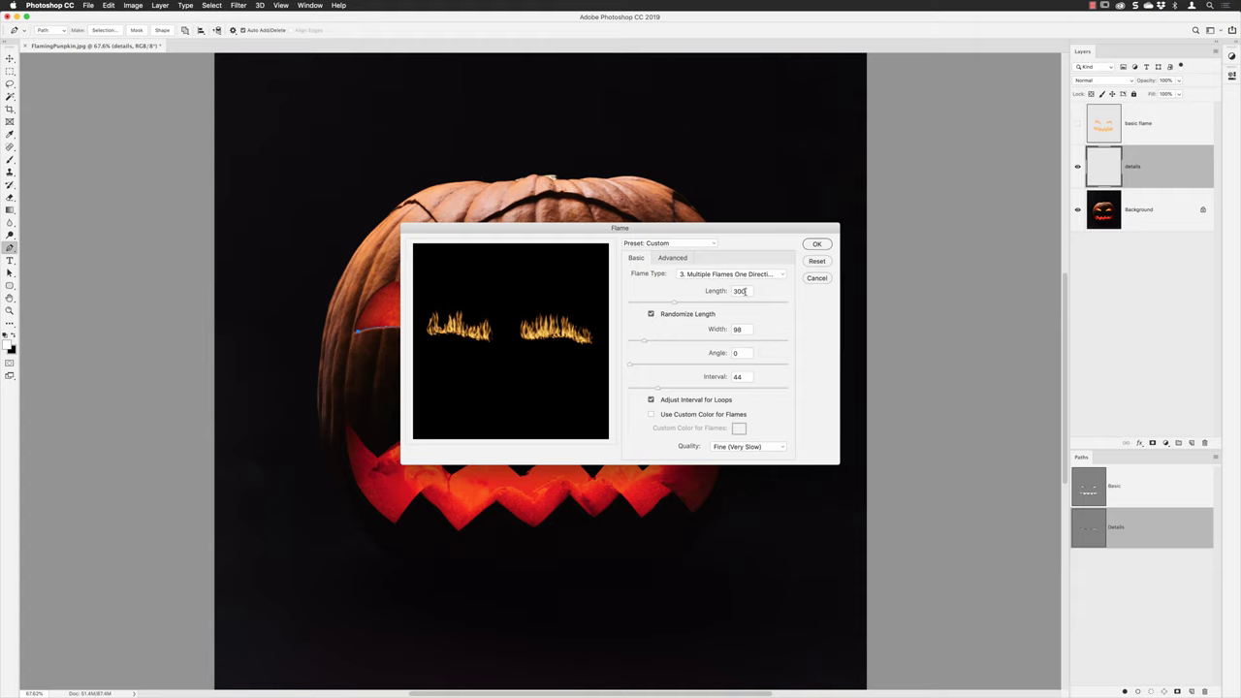
{"action": "double_click", "coordinate": [739, 291]}
{"action": "type", "text": "333"}
{"action": "left_click", "coordinate": [743, 330]}
{"action": "type", "text": "1"}
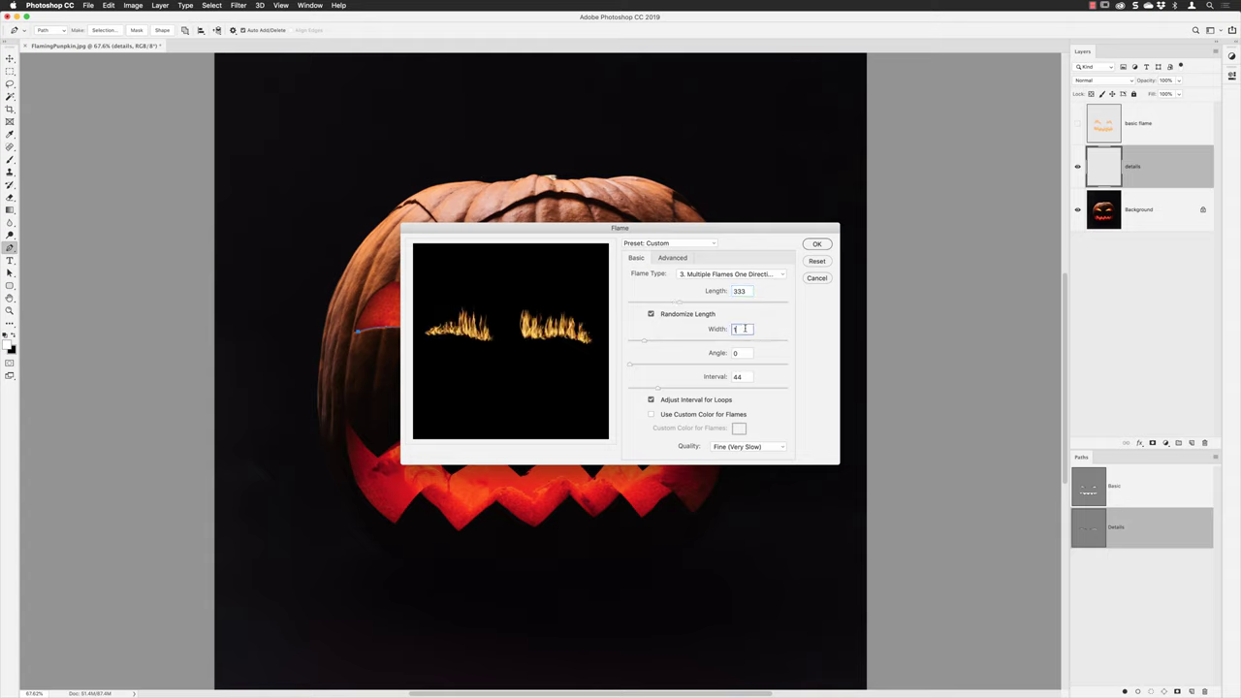
{"action": "type", "text": "63"}
Set the flame interval to 47 and the quality to Draft (Fast)
{"action": "double_click", "coordinate": [741, 376]}
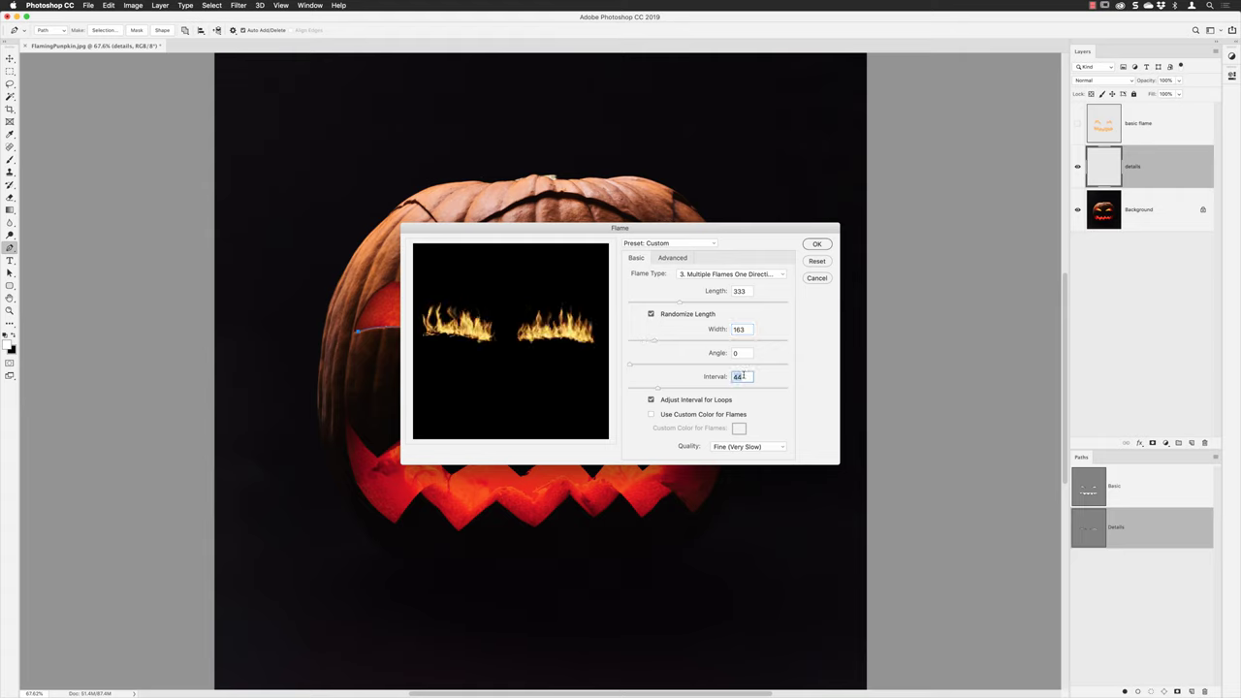
{"action": "type", "text": "47"}
{"action": "left_click", "coordinate": [741, 446]}
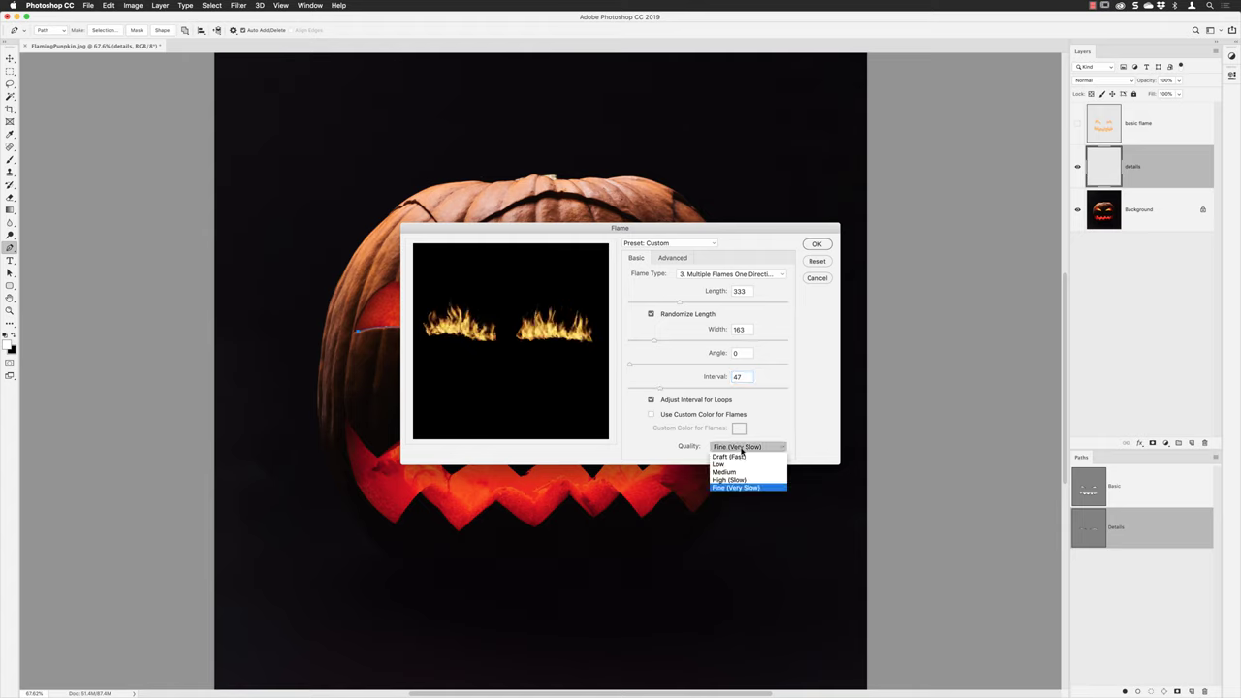
{"action": "left_click", "coordinate": [742, 456]}
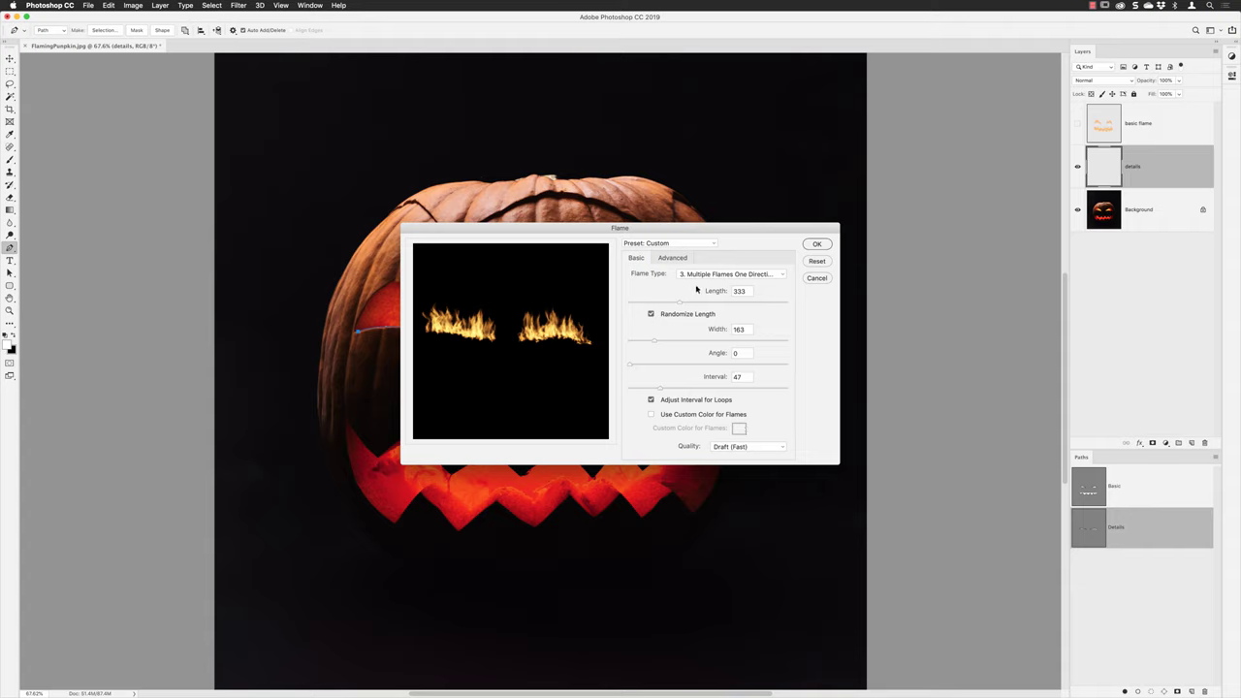
Set Flame Lines (Complexity) to 29 and Flame Bottom Alignment to 20 in the advanced flame settings
{"action": "left_click", "coordinate": [672, 258]}
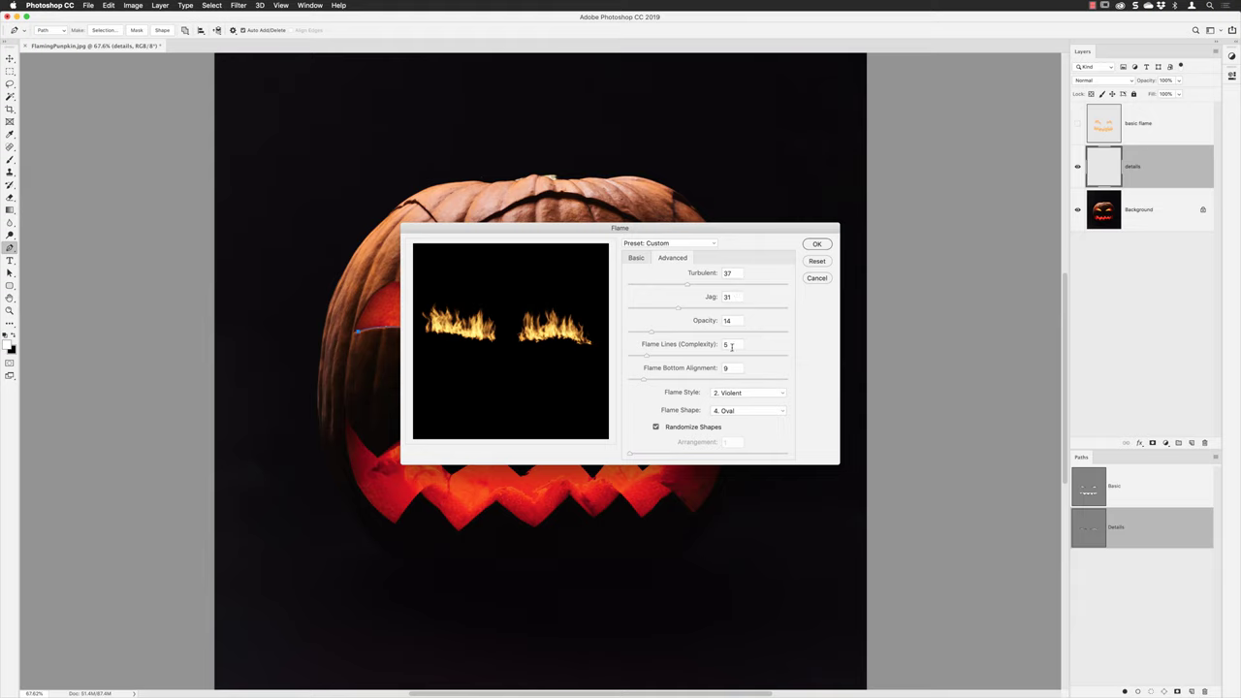
{"action": "left_click", "coordinate": [732, 346]}
{"action": "left_click_drag", "start_coordinate": [647, 357], "coordinate": [771, 360]}
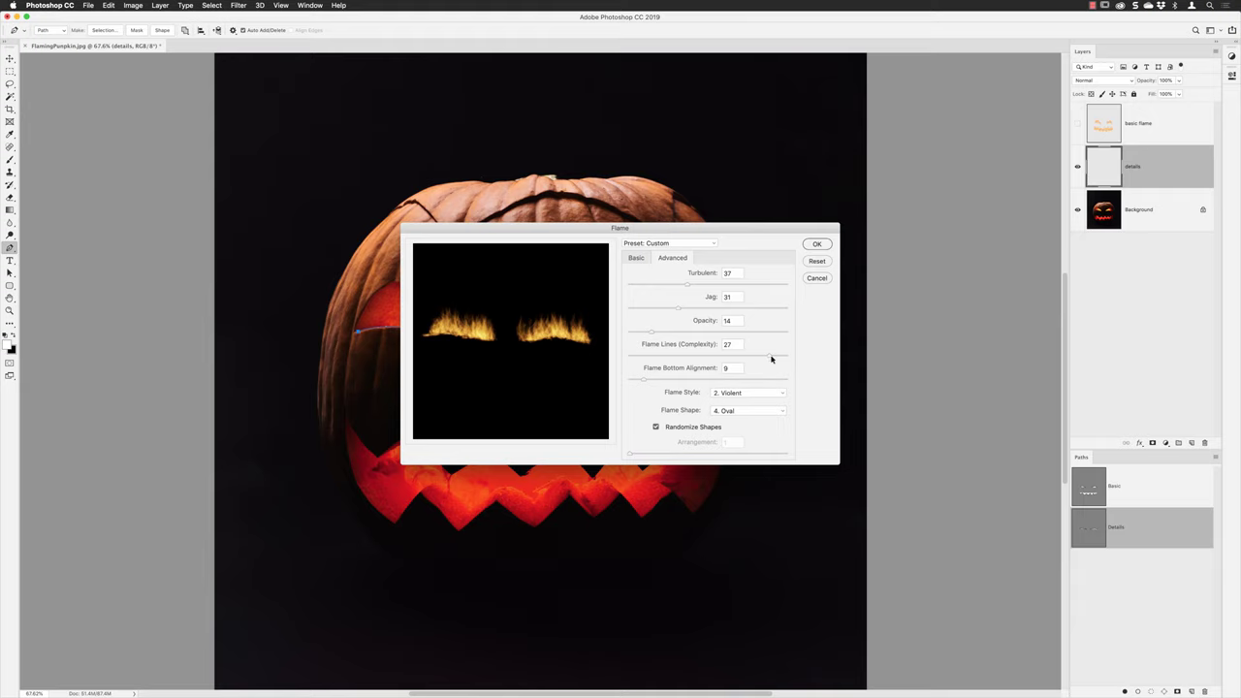
{"action": "left_click_drag", "start_coordinate": [772, 359], "coordinate": [783, 361]}
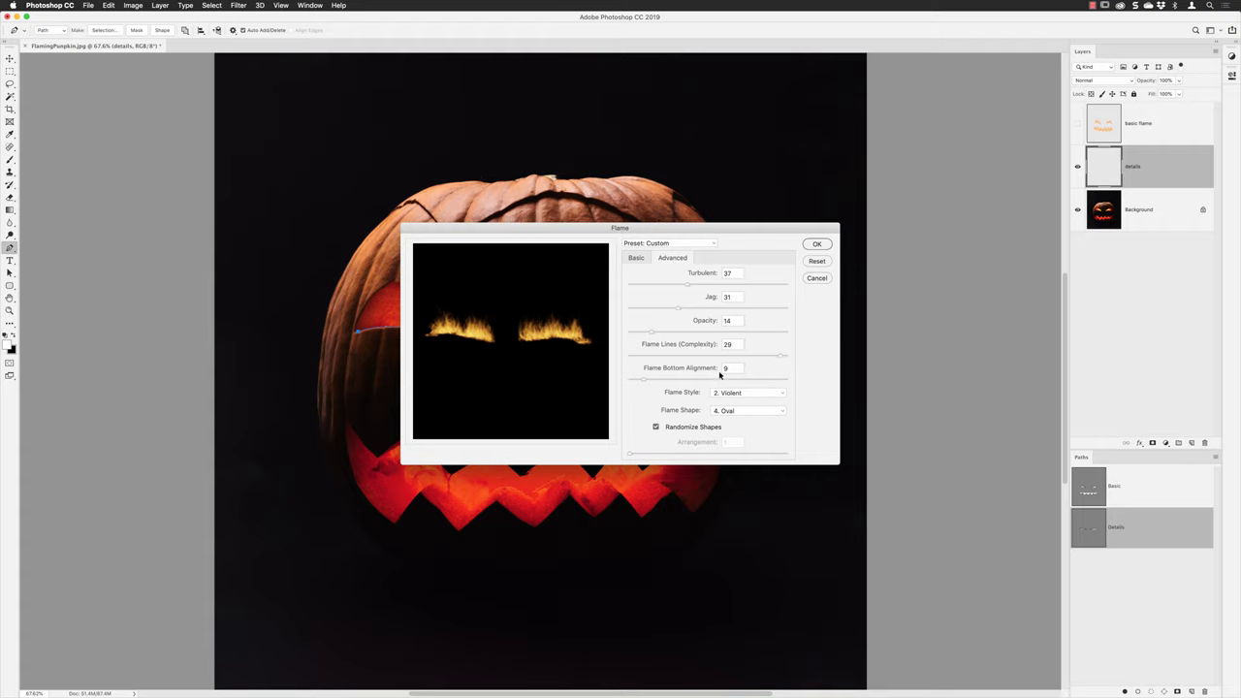
{"action": "mouse_move", "coordinate": [649, 385]}
{"action": "left_mouse_down"}
{"action": "mouse_move", "coordinate": [679, 384]}
{"action": "mouse_move", "coordinate": [665, 384]}
{"action": "left_mouse_up"}
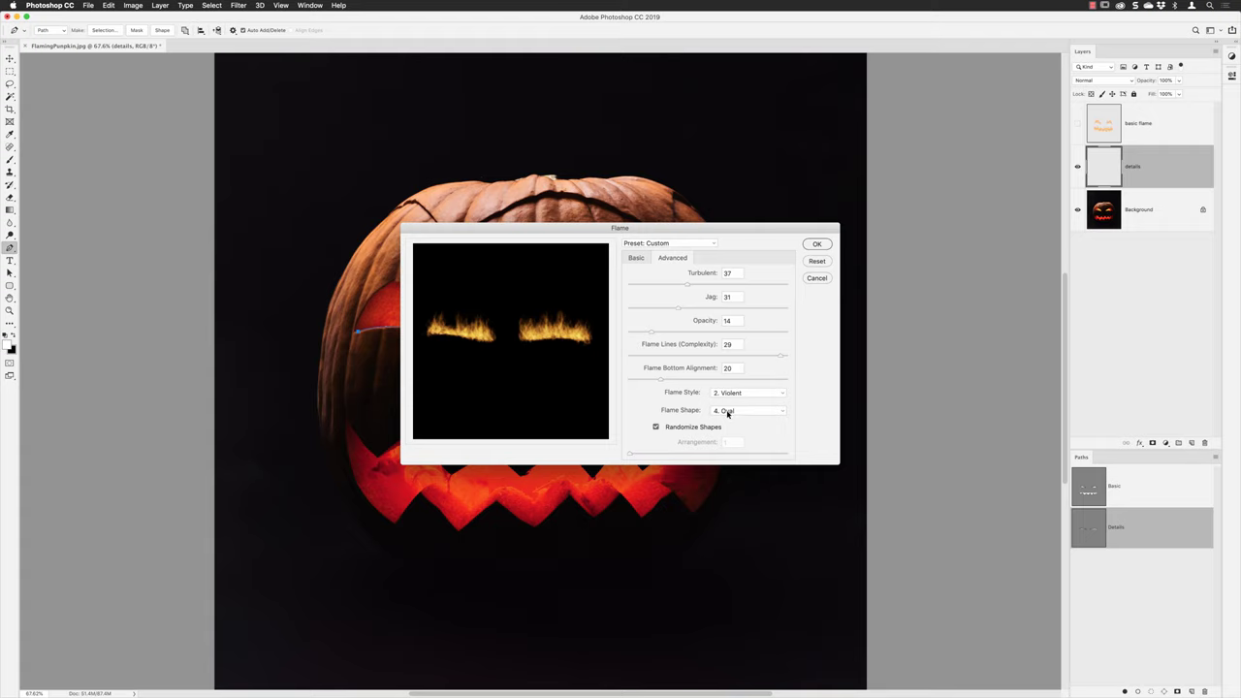
Set the Flame Shape to Parallel and turn off Randomize Shapes
{"action": "left_click", "coordinate": [727, 413]}
{"action": "left_click", "coordinate": [758, 412]}
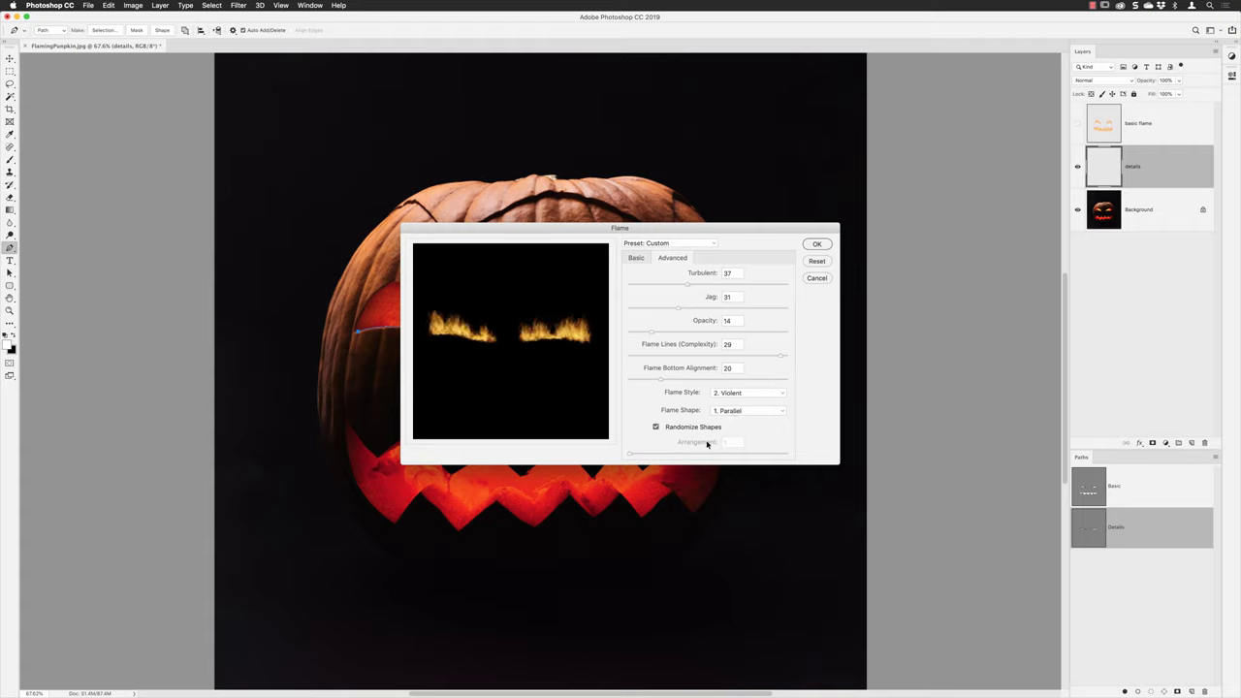
{"action": "left_click", "coordinate": [655, 427]}
{"action": "left_click", "coordinate": [655, 427]}
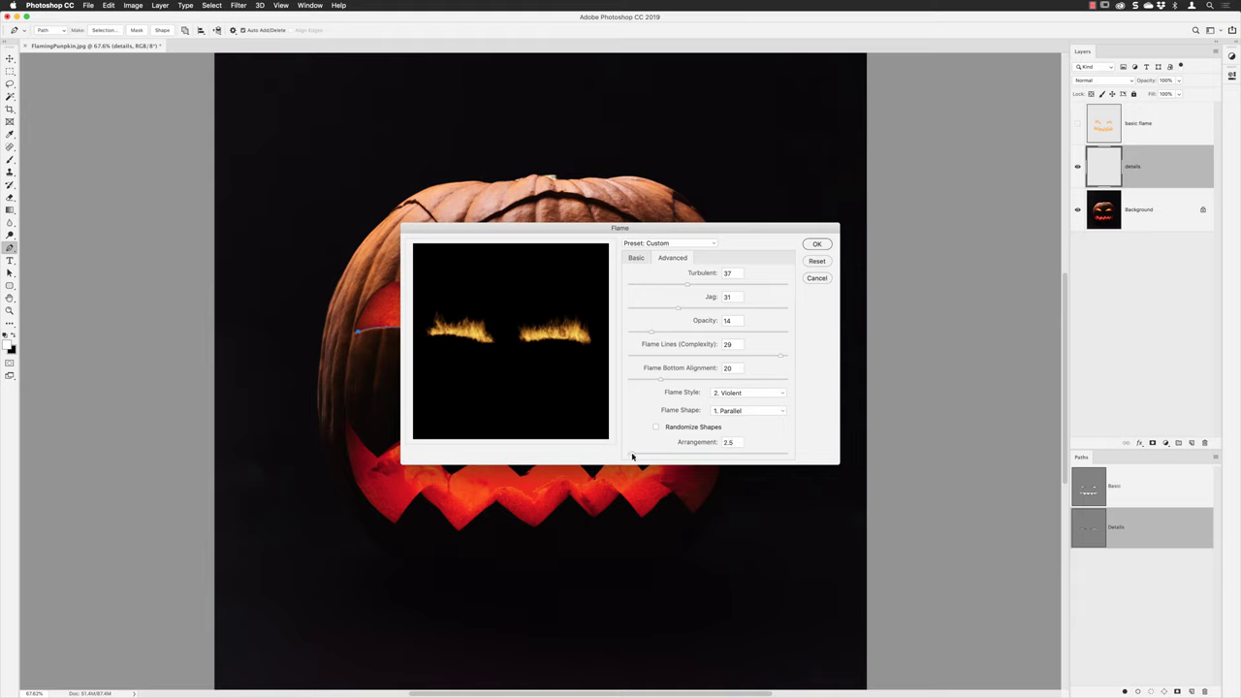
Try a flame Arrangement of 90.8, and reduce it to 6.5
{"action": "left_click", "coordinate": [633, 455]}
{"action": "left_click_drag", "start_coordinate": [632, 452], "coordinate": [772, 454]}
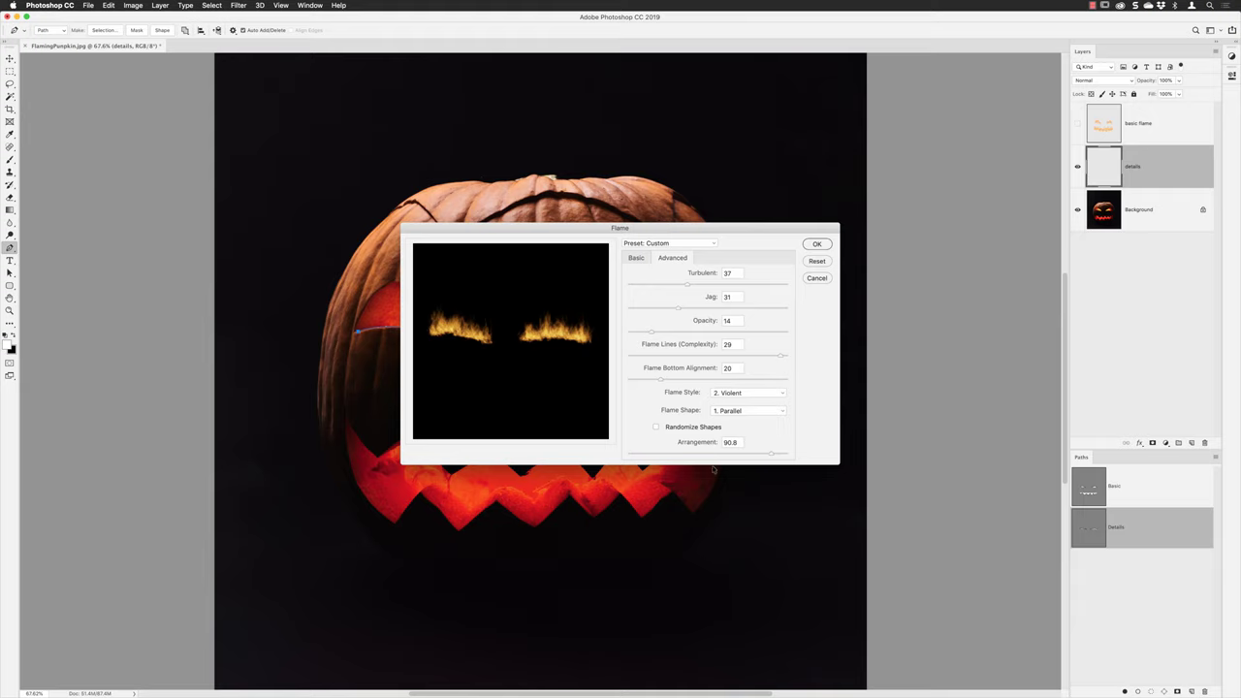
{"action": "left_click_drag", "start_coordinate": [646, 455], "coordinate": [639, 456]}
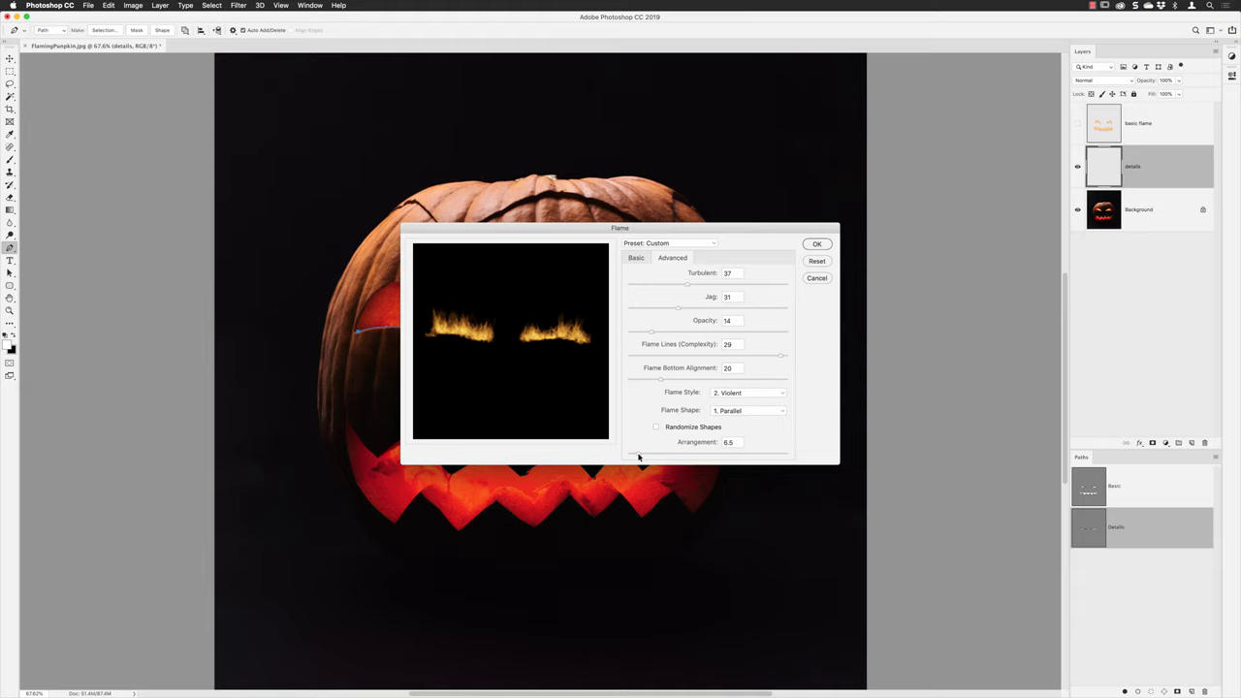
Set the flame Arrangement to 11.5, apply the Flame filter to the details layer and deselect the Details path
{"action": "left_click_drag", "start_coordinate": [639, 456], "coordinate": [646, 455]}
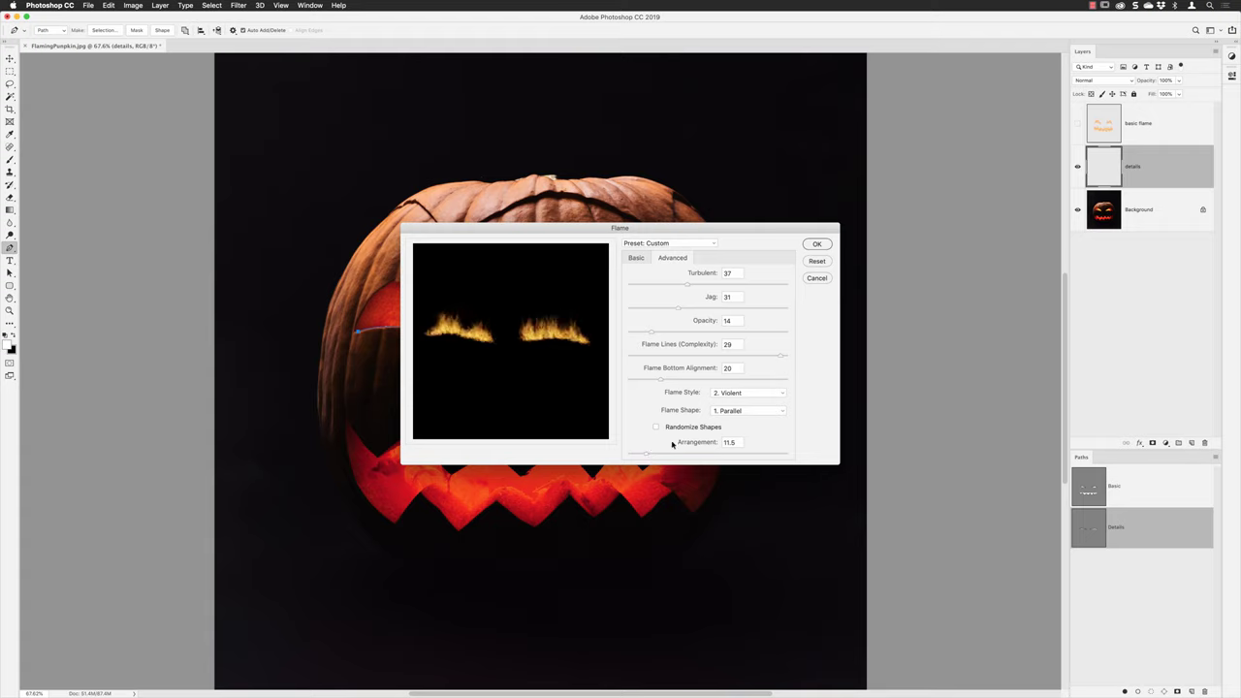
{"action": "left_click", "coordinate": [814, 244]}
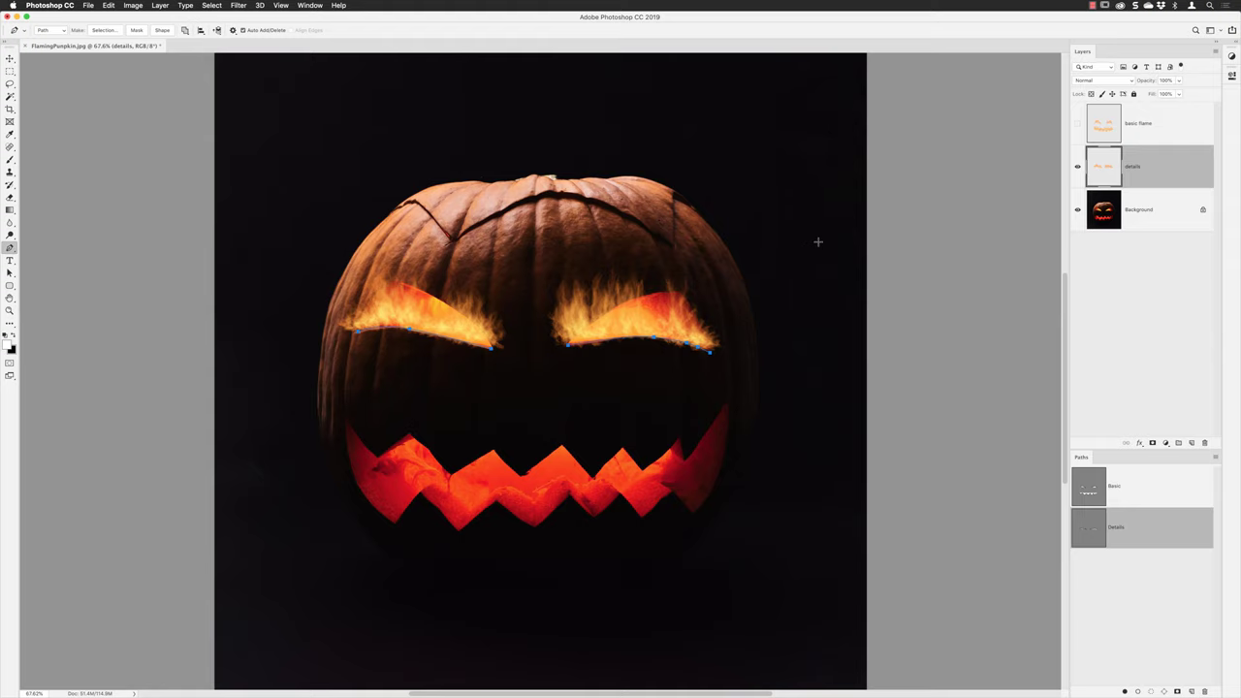
{"action": "left_click", "coordinate": [1140, 567]}
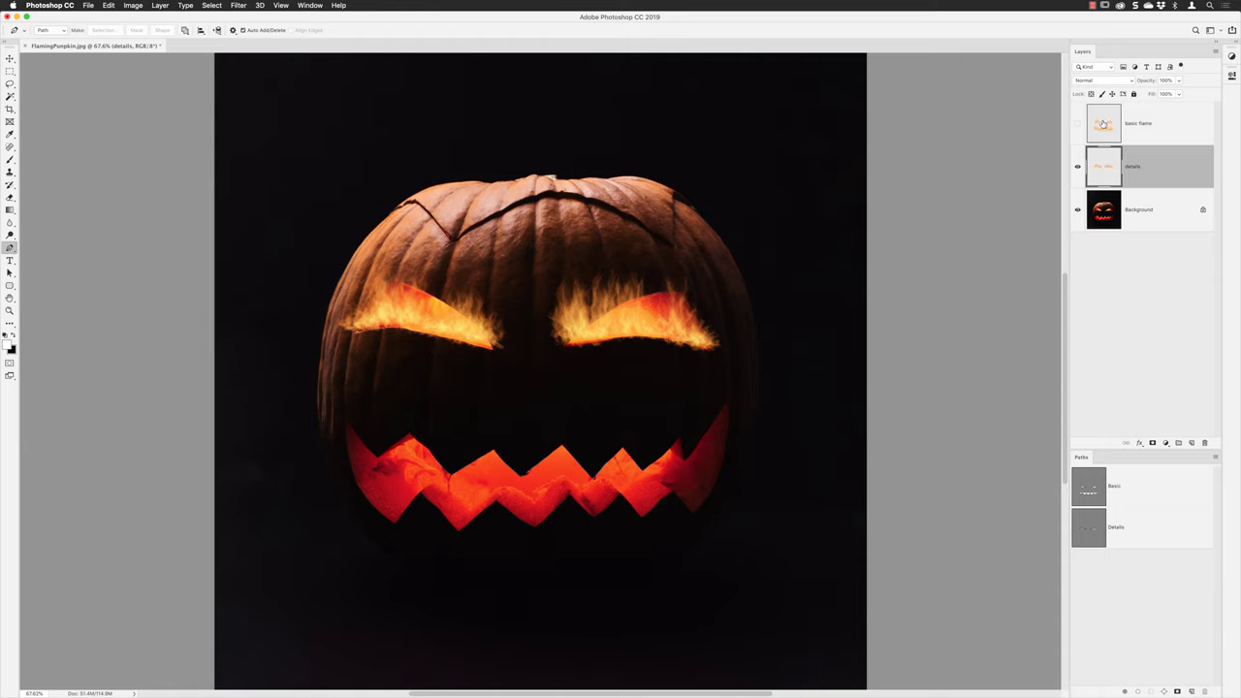
Hide the details layer and select both of the pumpkin's eyes on the Background layer with the Magnetic Lasso
{"action": "left_click", "coordinate": [1076, 169]}
{"action": "left_click", "coordinate": [1109, 215]}
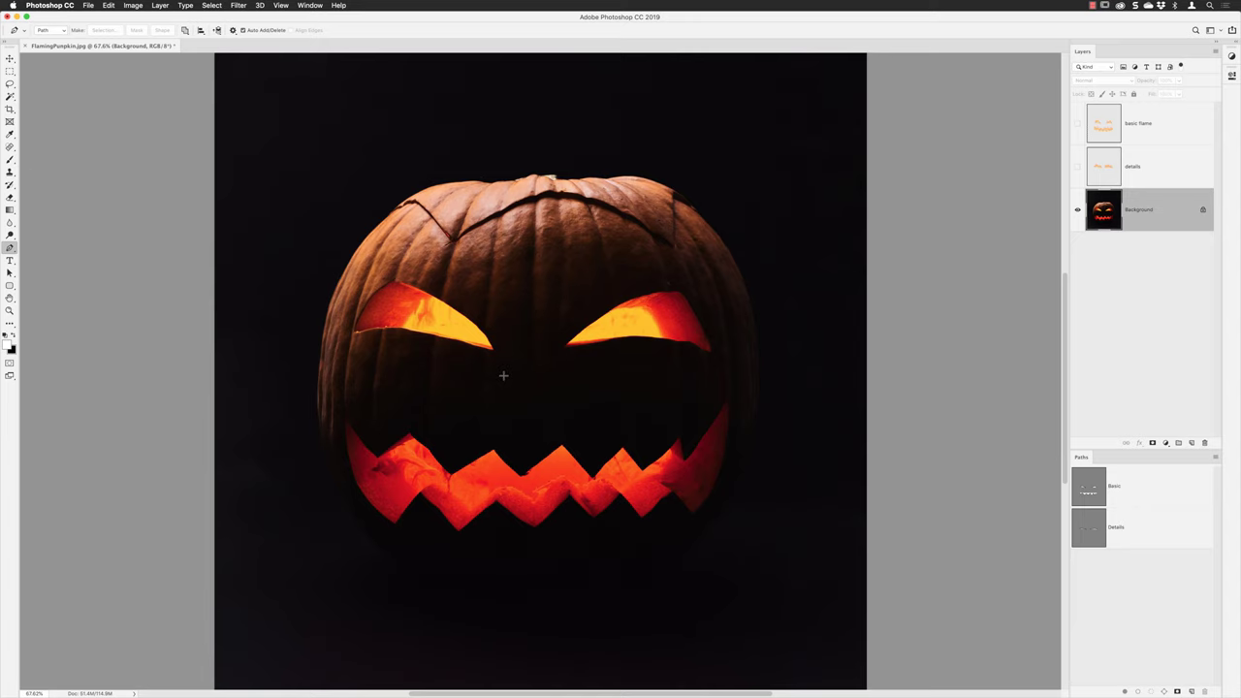
{"action": "scroll", "coordinate": [501, 374], "scroll_direction": "up", "scroll_amount": 3}
{"action": "scroll", "coordinate": [500, 373], "scroll_direction": "up", "scroll_amount": 2}
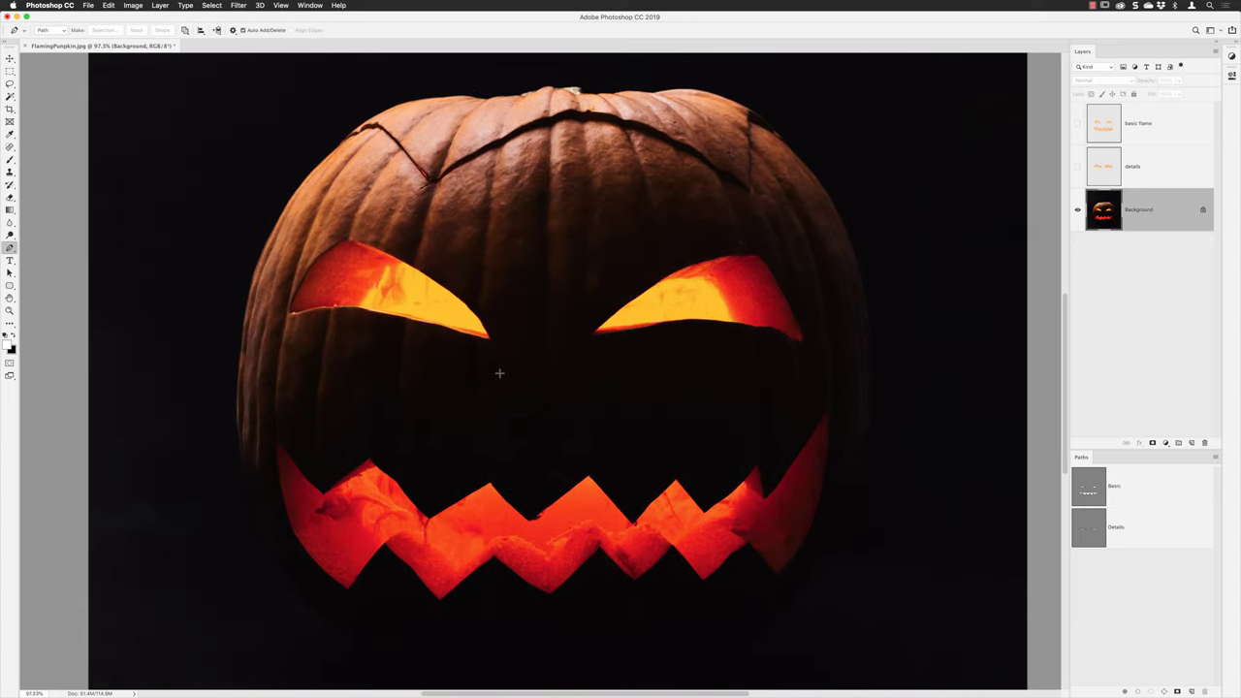
{"action": "left_click_drag", "start_coordinate": [631, 379], "coordinate": [631, 333]}
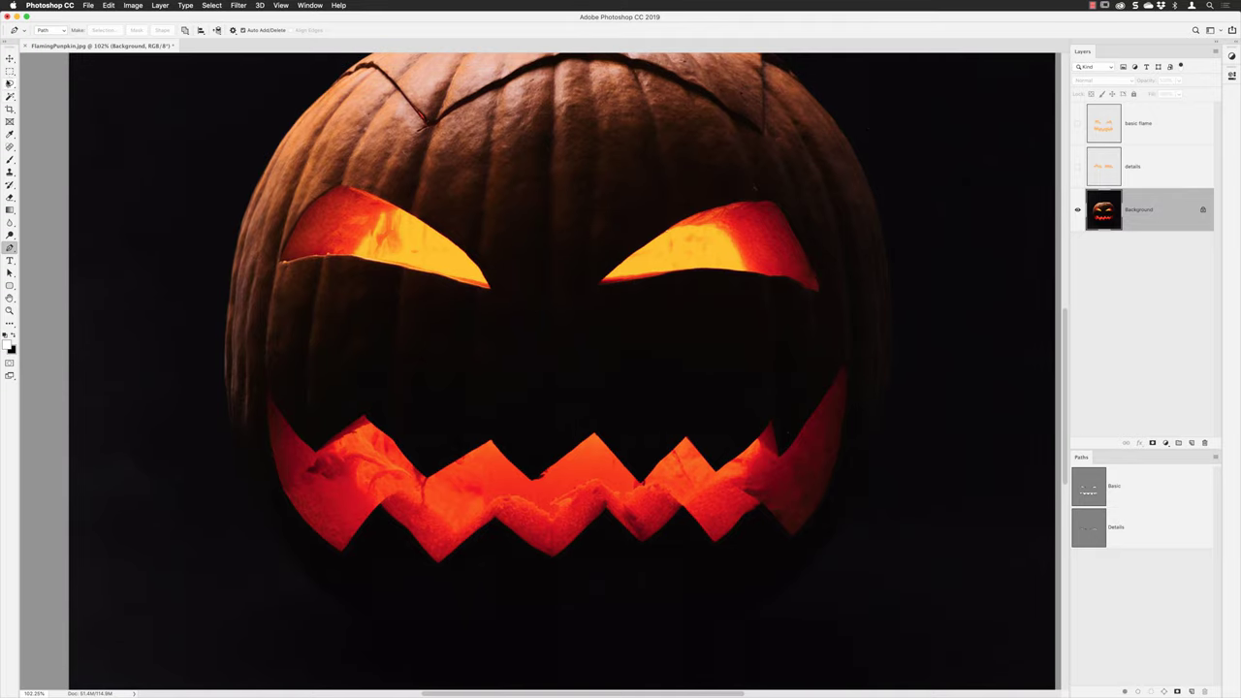
{"action": "left_click", "coordinate": [10, 84]}
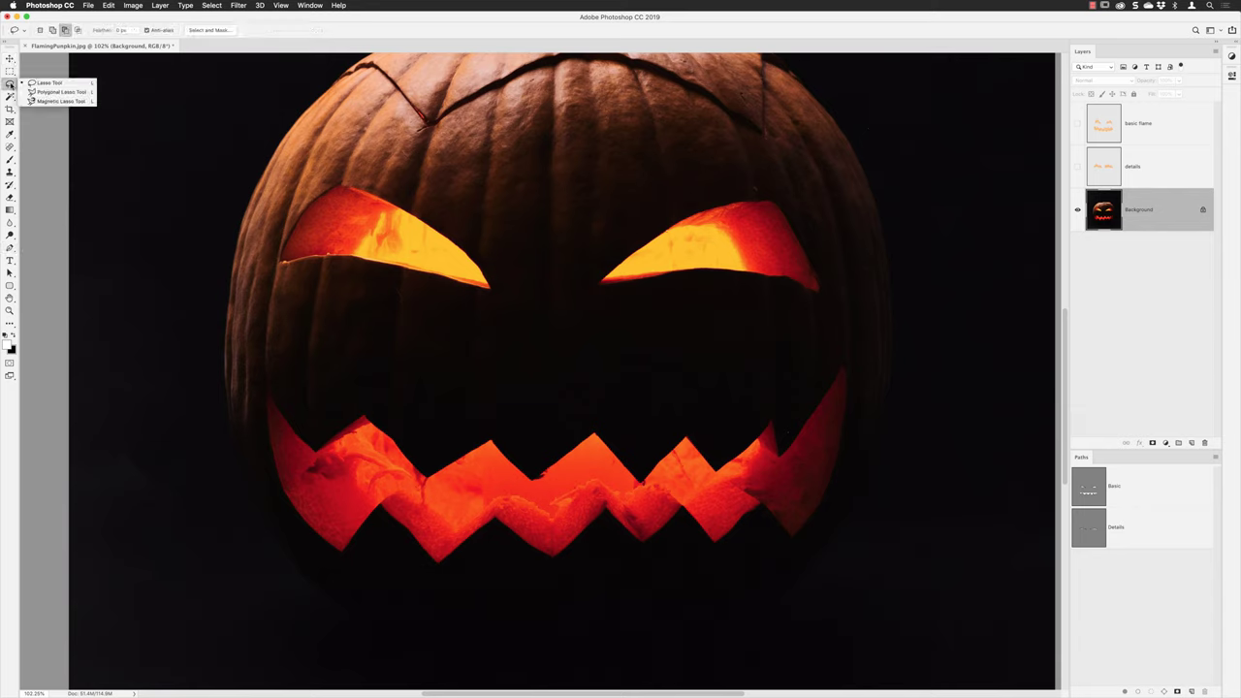
{"action": "left_click", "coordinate": [53, 100]}
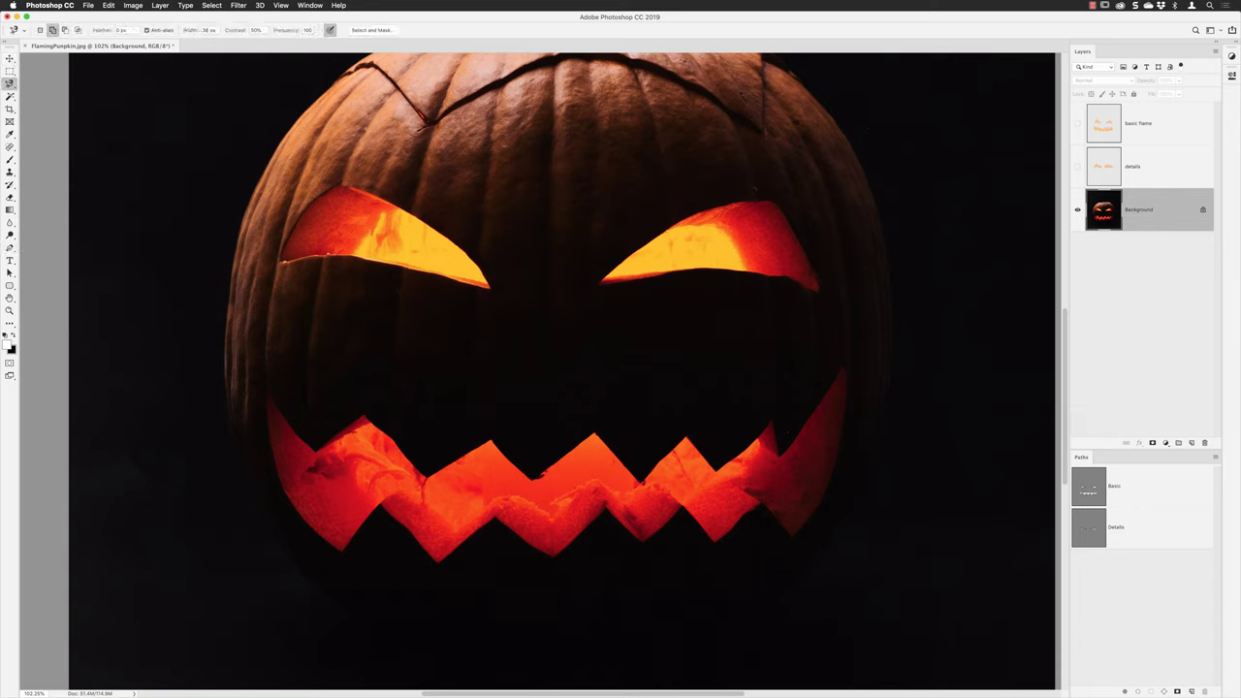
{"action": "left_click", "coordinate": [39, 30]}
{"action": "left_click", "coordinate": [279, 260]}
{"action": "left_click", "coordinate": [279, 261]}
{"action": "left_click", "coordinate": [602, 281], "text": "shift"}
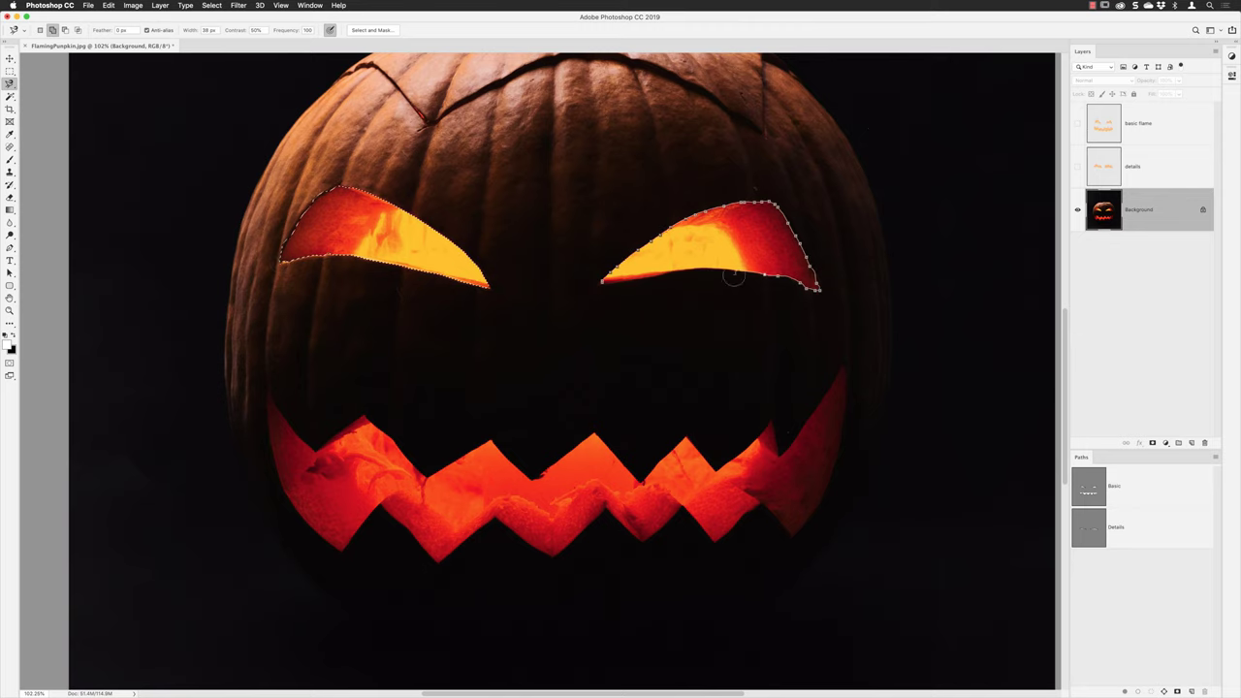
{"action": "left_click", "coordinate": [603, 281]}
Add the pumpkin's jagged mouth to the eye selection with the Magnetic Lasso
{"action": "left_click", "coordinate": [268, 394], "text": "shift"}
{"action": "mouse_move", "coordinate": [355, 422]}
{"action": "left_mouse_down"}
{"action": "mouse_move", "coordinate": [639, 468]}
{"action": "mouse_move", "coordinate": [751, 440]}
{"action": "mouse_move", "coordinate": [839, 468]}
{"action": "mouse_move", "coordinate": [716, 539]}
{"action": "mouse_move", "coordinate": [497, 523]}
{"action": "mouse_move", "coordinate": [339, 553]}
{"action": "mouse_move", "coordinate": [271, 399]}
{"action": "left_mouse_up"}
{"action": "left_click", "coordinate": [271, 398]}
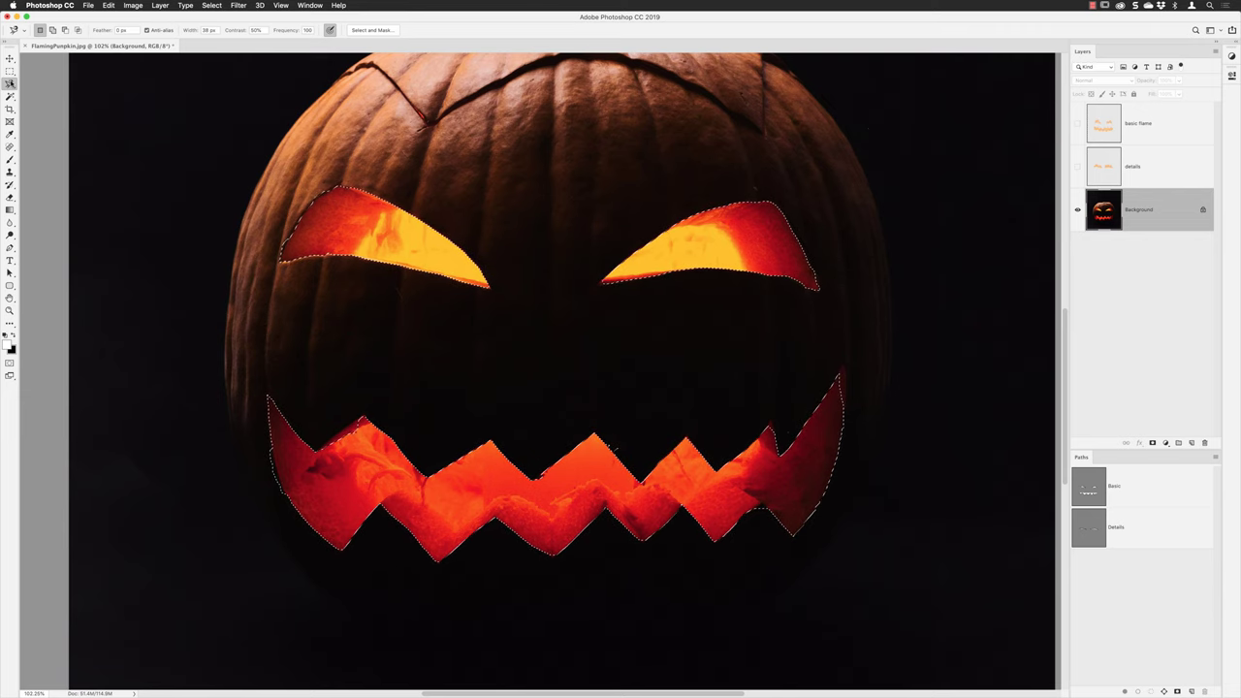
Add the missed edges of the left eye and the mouth's left end to the selection with the Polygonal Lasso
{"action": "left_click", "coordinate": [11, 85]}
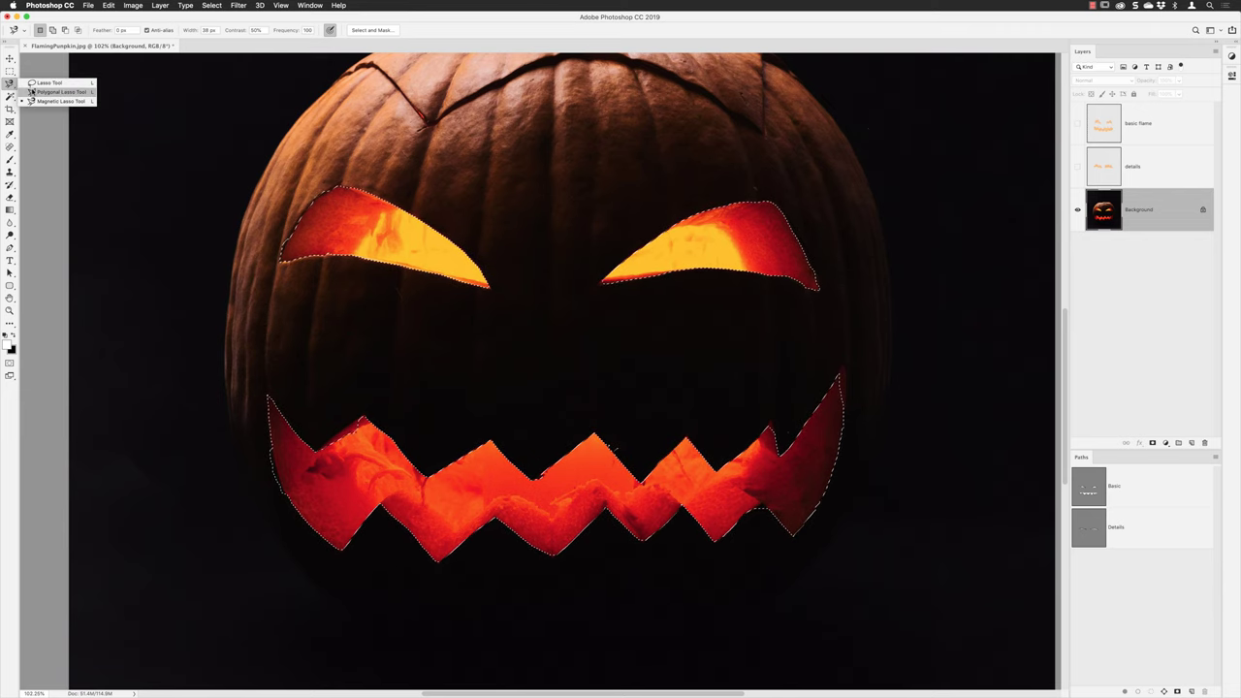
{"action": "left_click", "coordinate": [32, 92]}
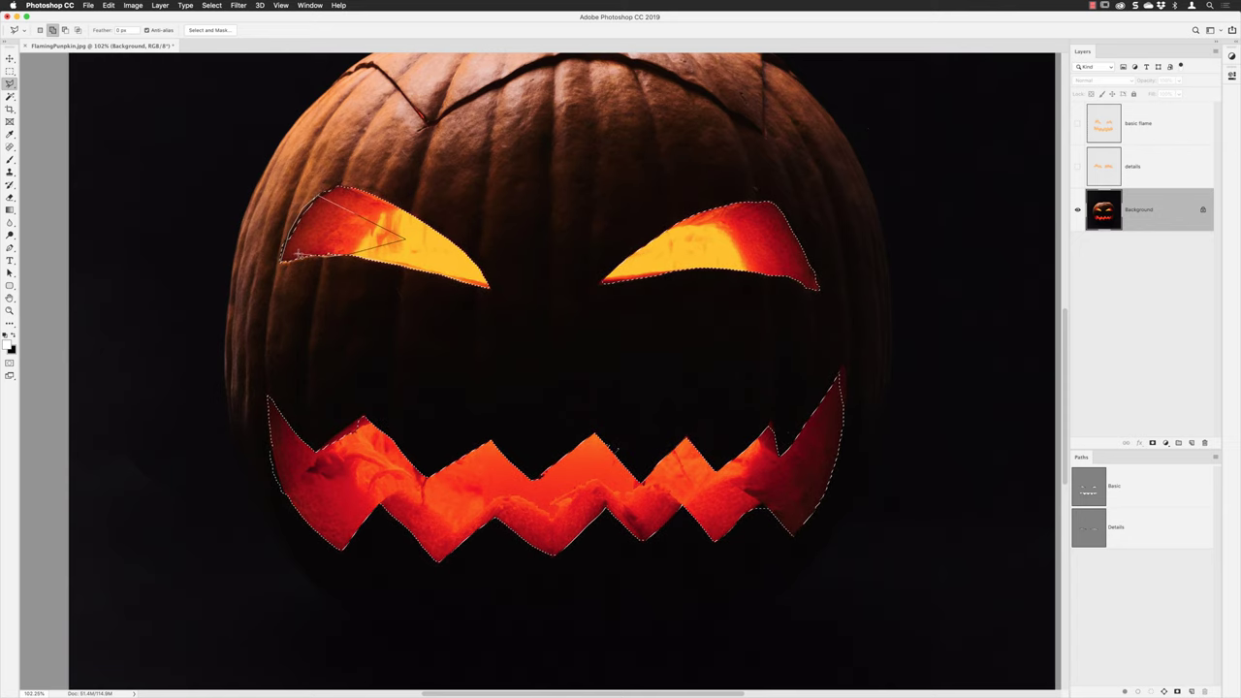
{"action": "left_click", "coordinate": [288, 254]}
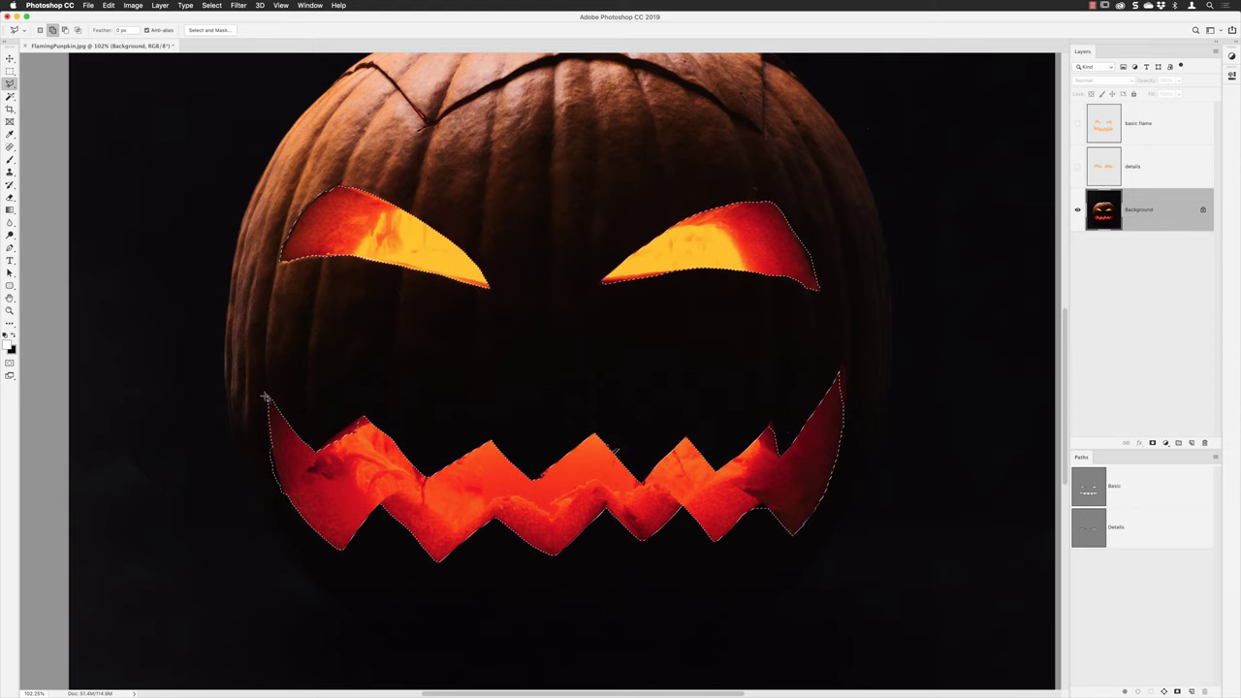
{"action": "left_click", "coordinate": [270, 452]}
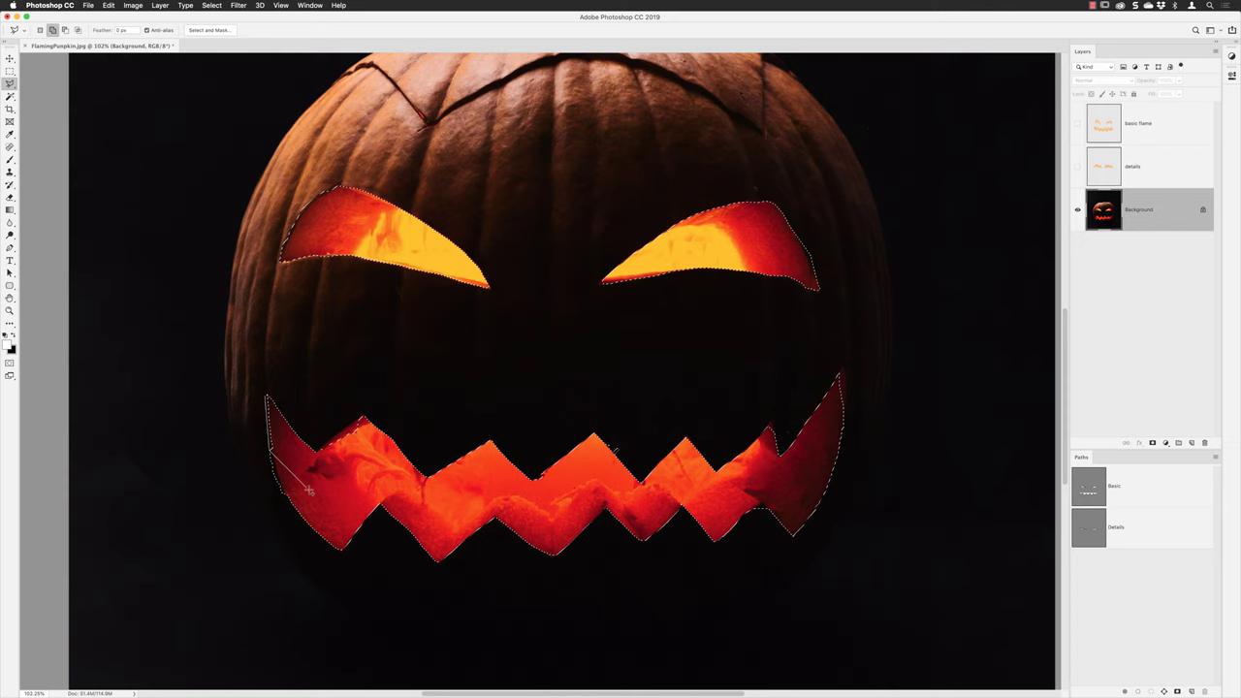
{"action": "left_click", "coordinate": [362, 418]}
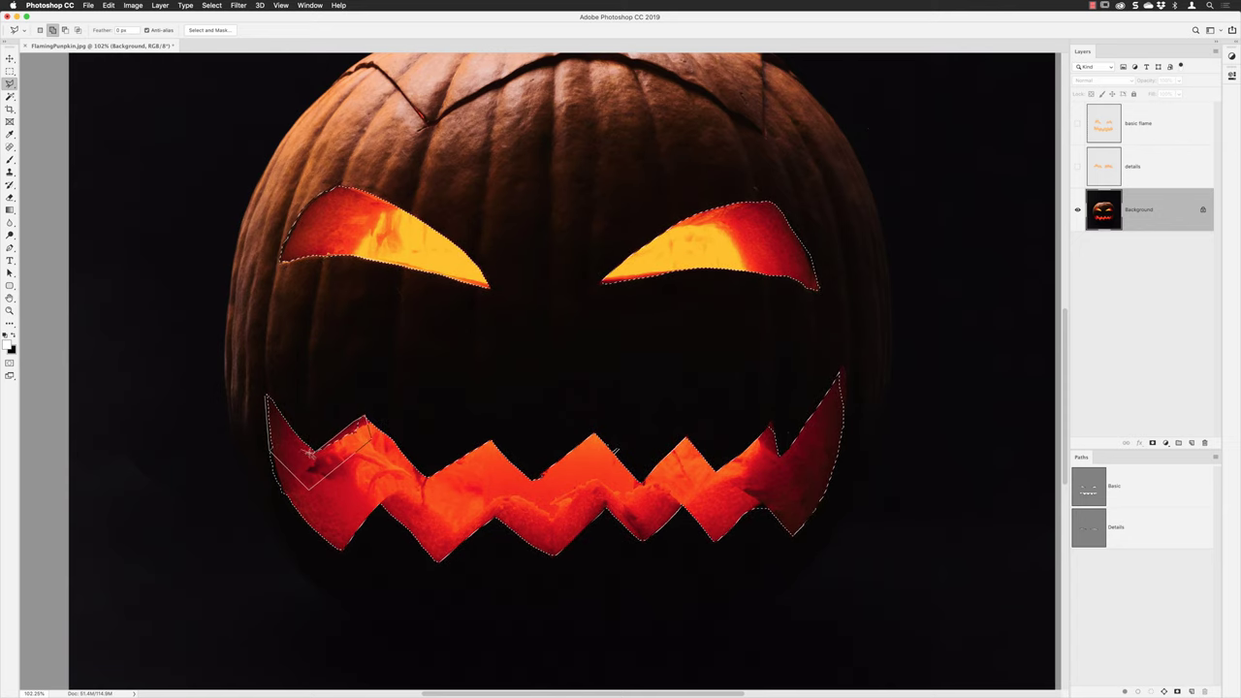
{"action": "double_click", "coordinate": [284, 438]}
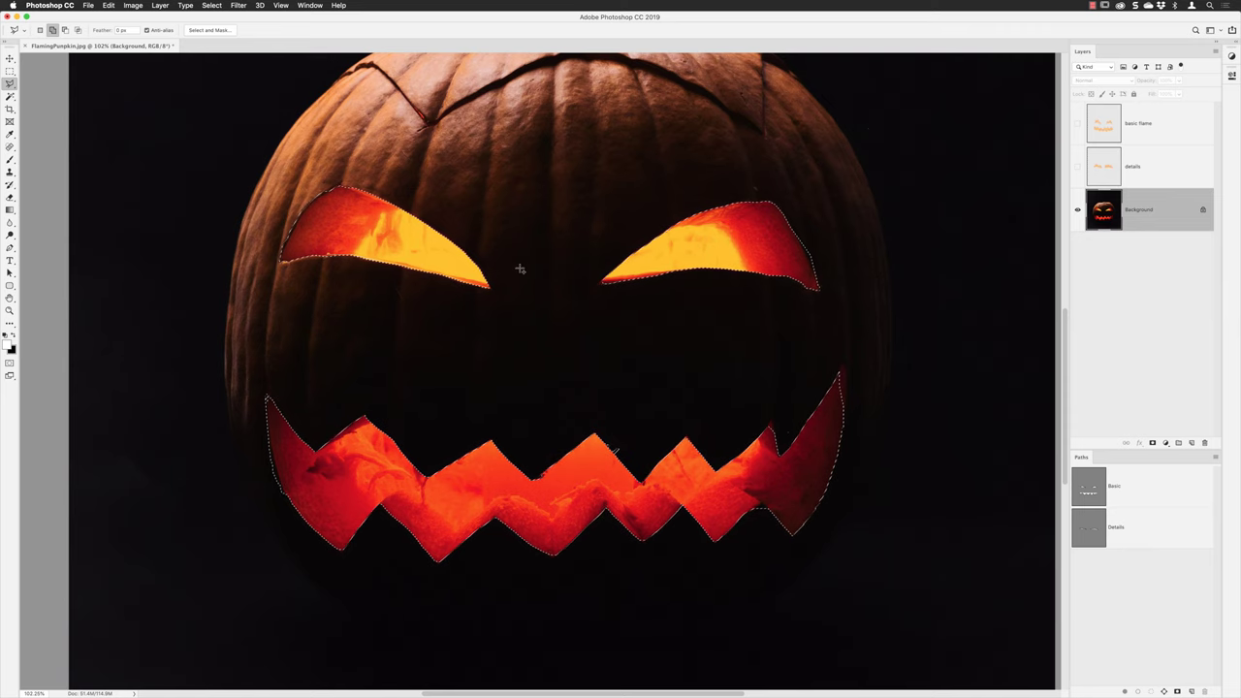
Expand the eye and mouth selection by 8 pixels
{"action": "left_click", "coordinate": [211, 6]}
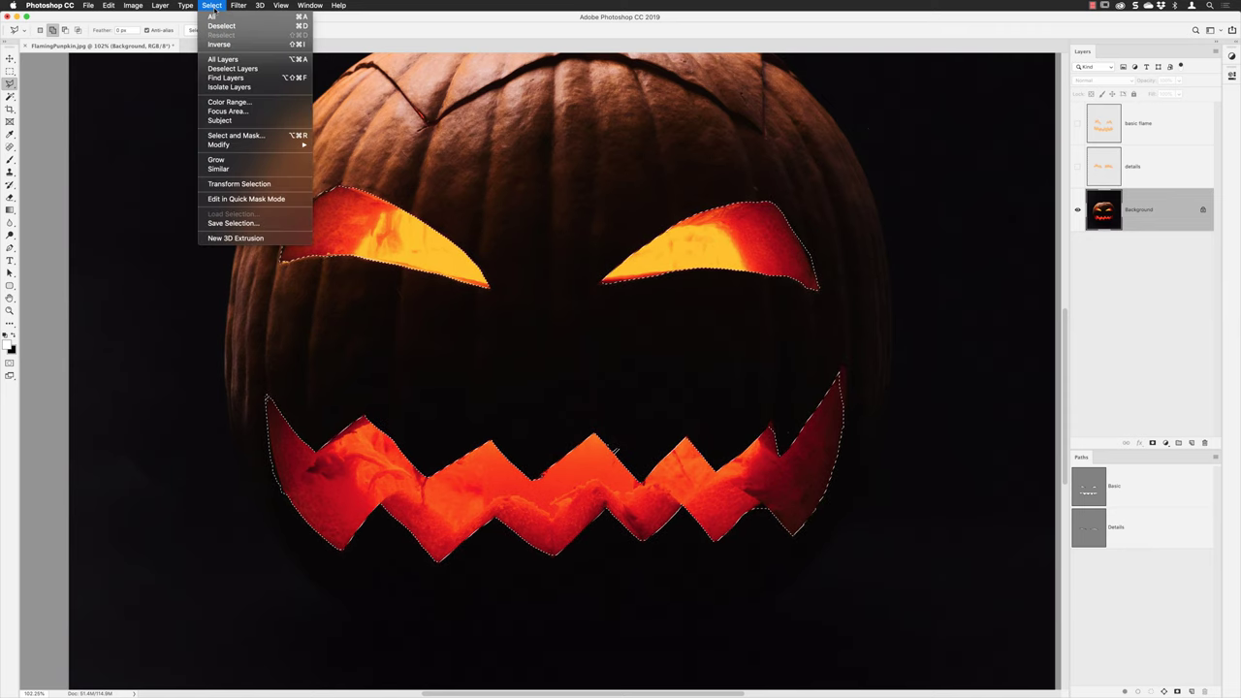
{"action": "mouse_move", "coordinate": [291, 145]}
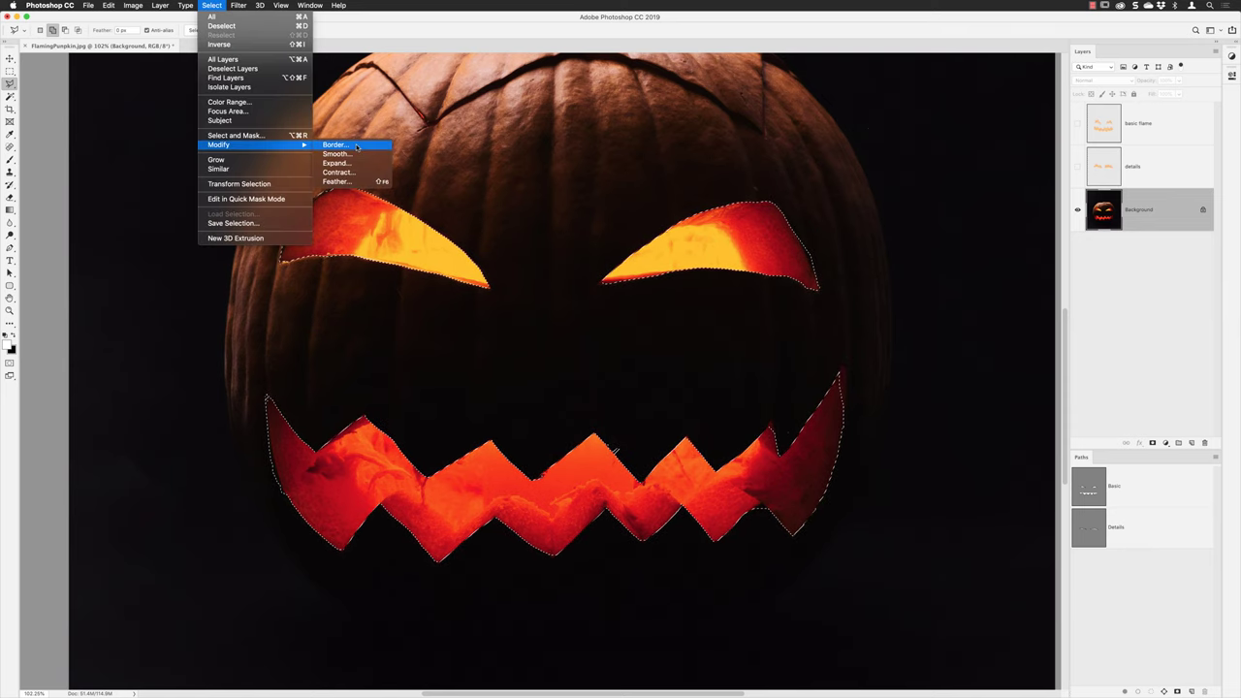
{"action": "left_click", "coordinate": [336, 163]}
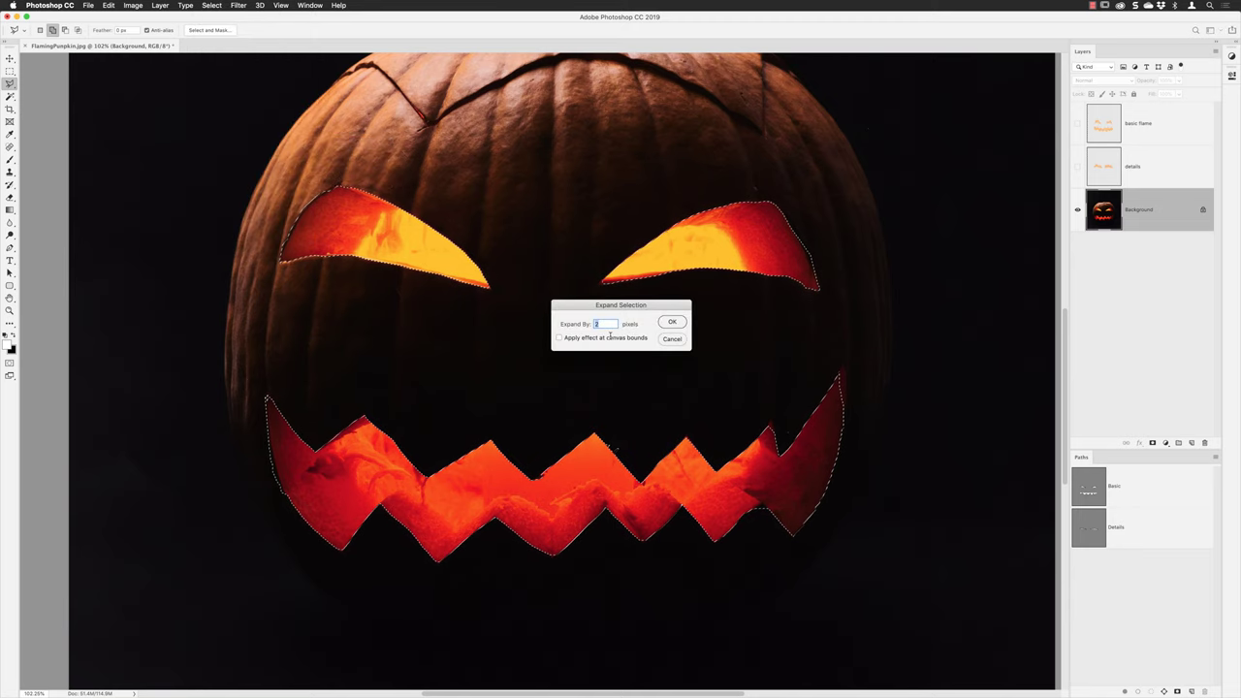
{"action": "type", "text": "8"}
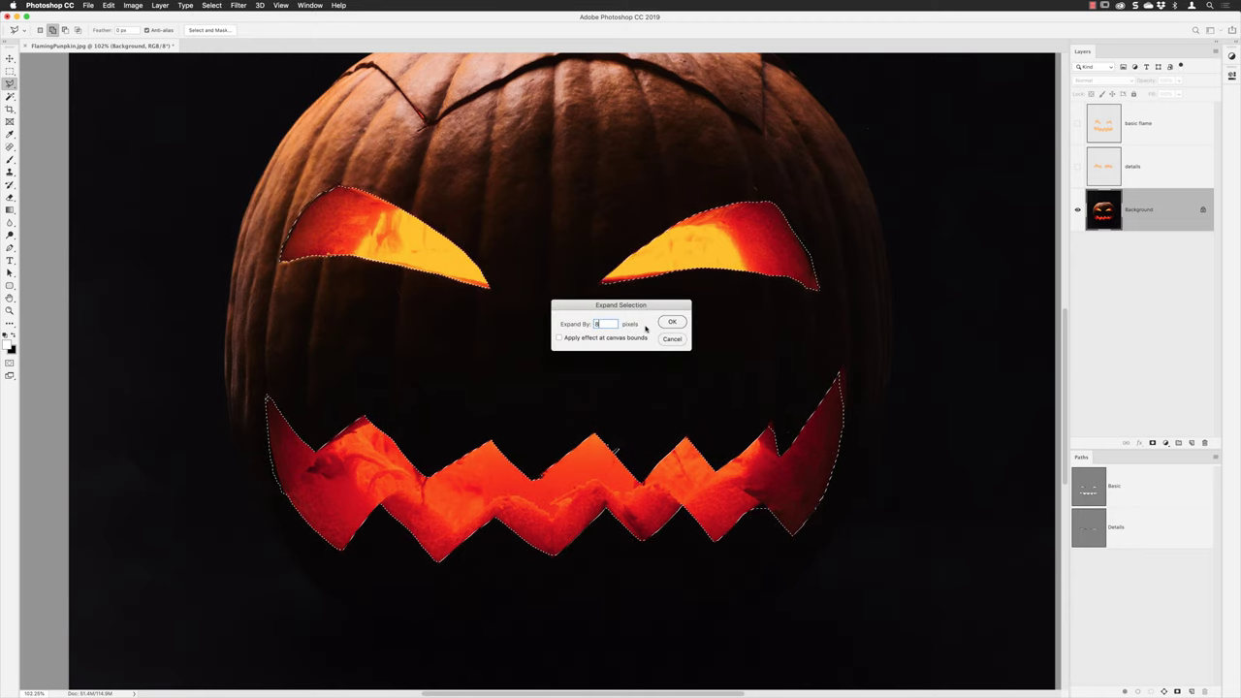
{"action": "left_click", "coordinate": [670, 322]}
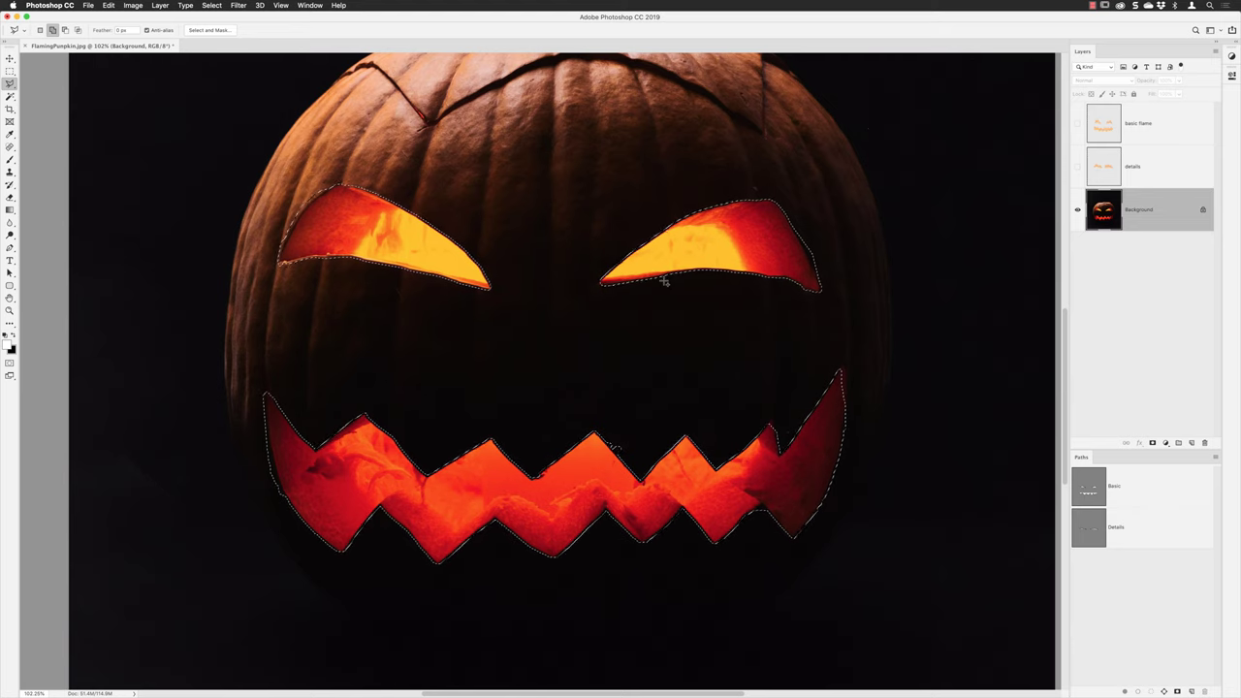
Add a Hue/Saturation adjustment for the selected eyes and mouth with Hue +19, Saturation +29 and Lightness +6
{"action": "left_click", "coordinate": [1234, 44]}
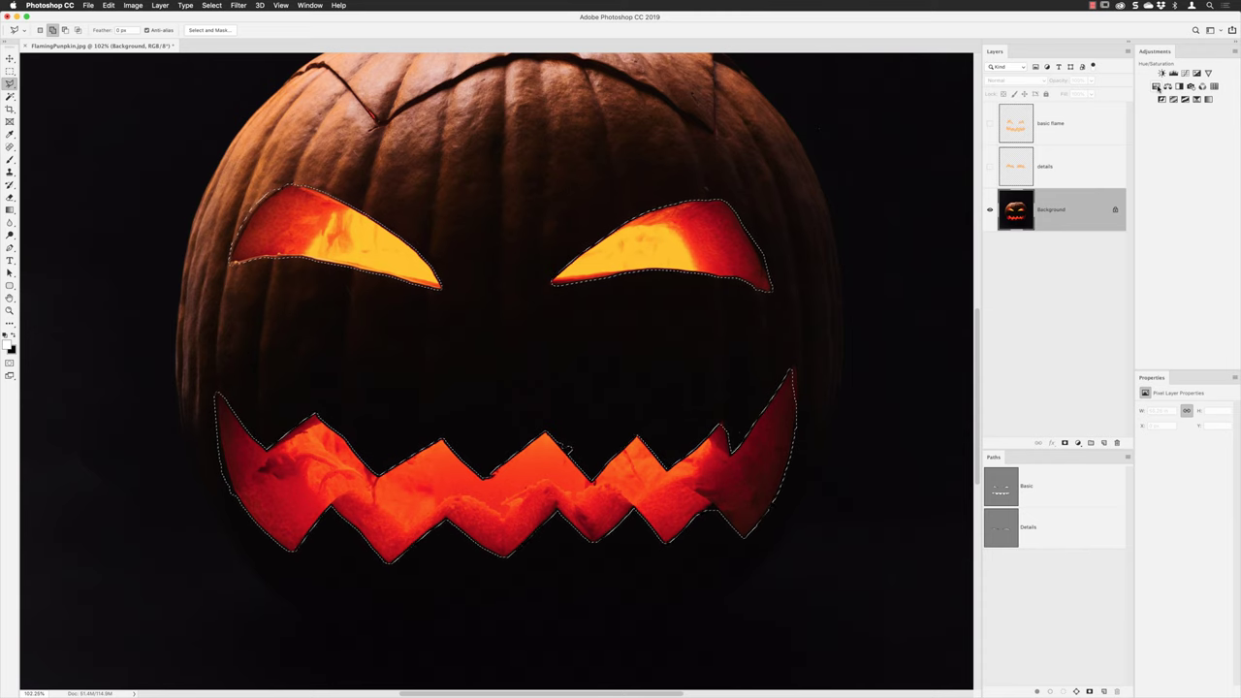
{"action": "left_click", "coordinate": [1157, 89]}
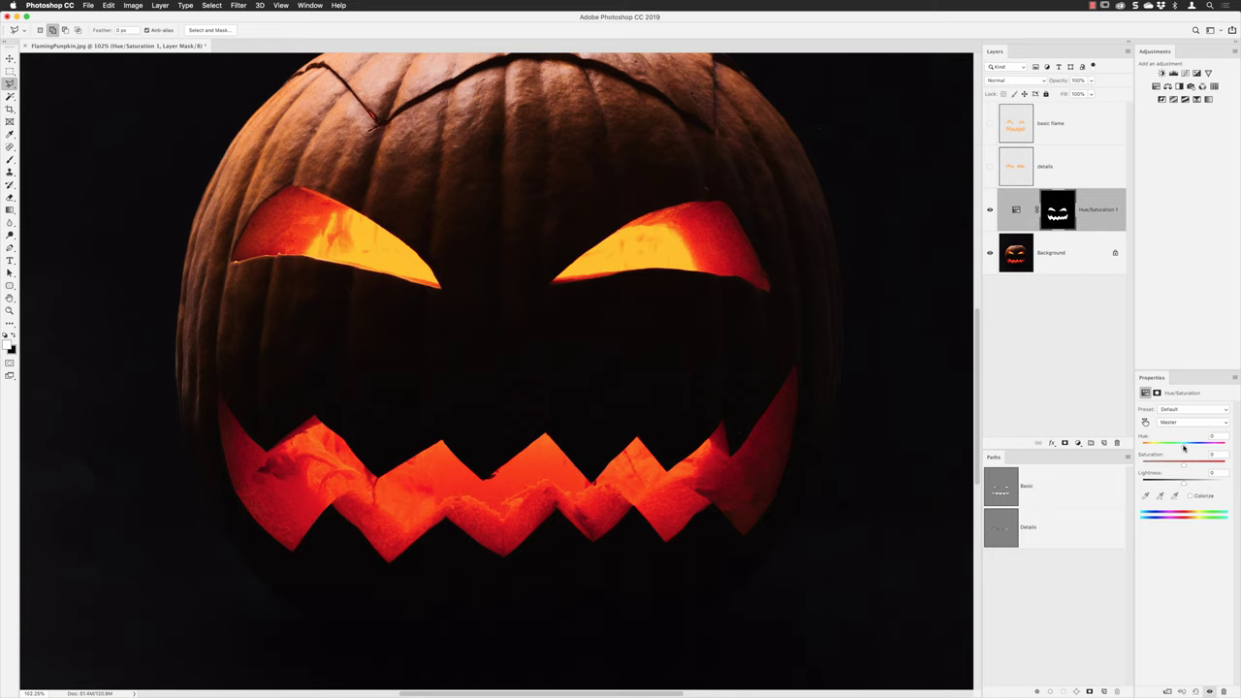
{"action": "left_click_drag", "start_coordinate": [1182, 447], "coordinate": [1191, 448]}
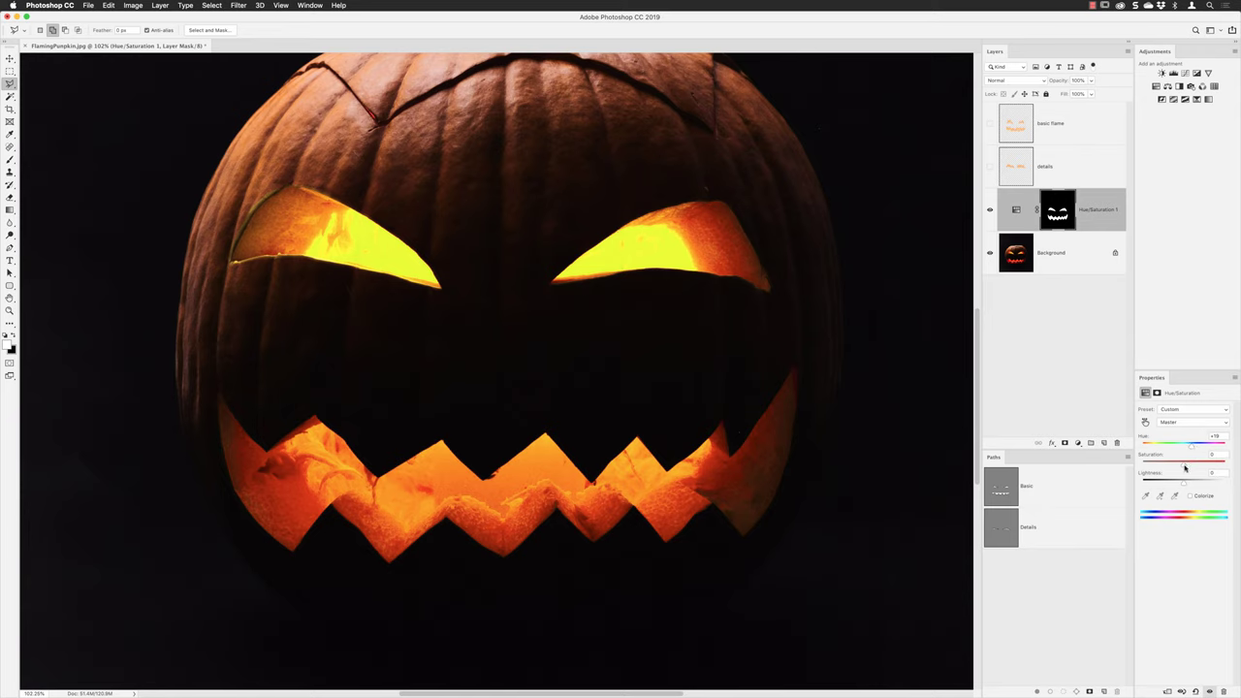
{"action": "left_click_drag", "start_coordinate": [1183, 468], "coordinate": [1195, 469]}
{"action": "left_click_drag", "start_coordinate": [1184, 485], "coordinate": [1185, 484]}
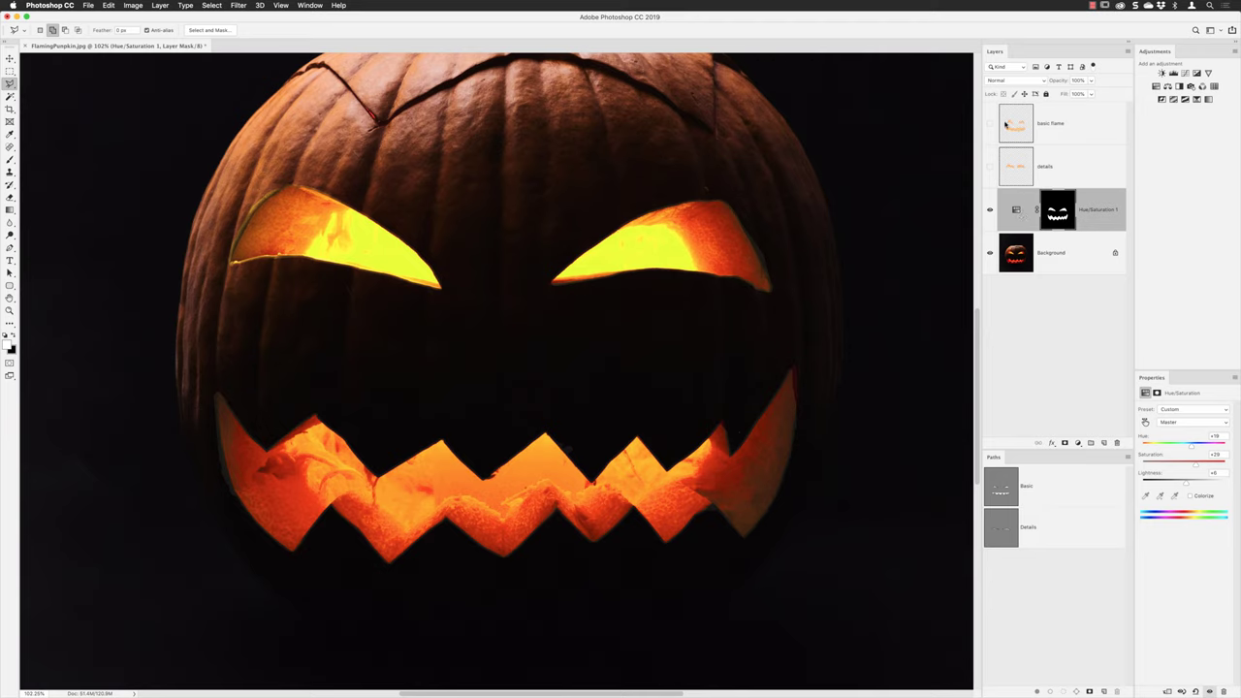
Set the Hue/Saturation adjustment layer's blending mode to Color
{"action": "left_click", "coordinate": [1008, 80]}
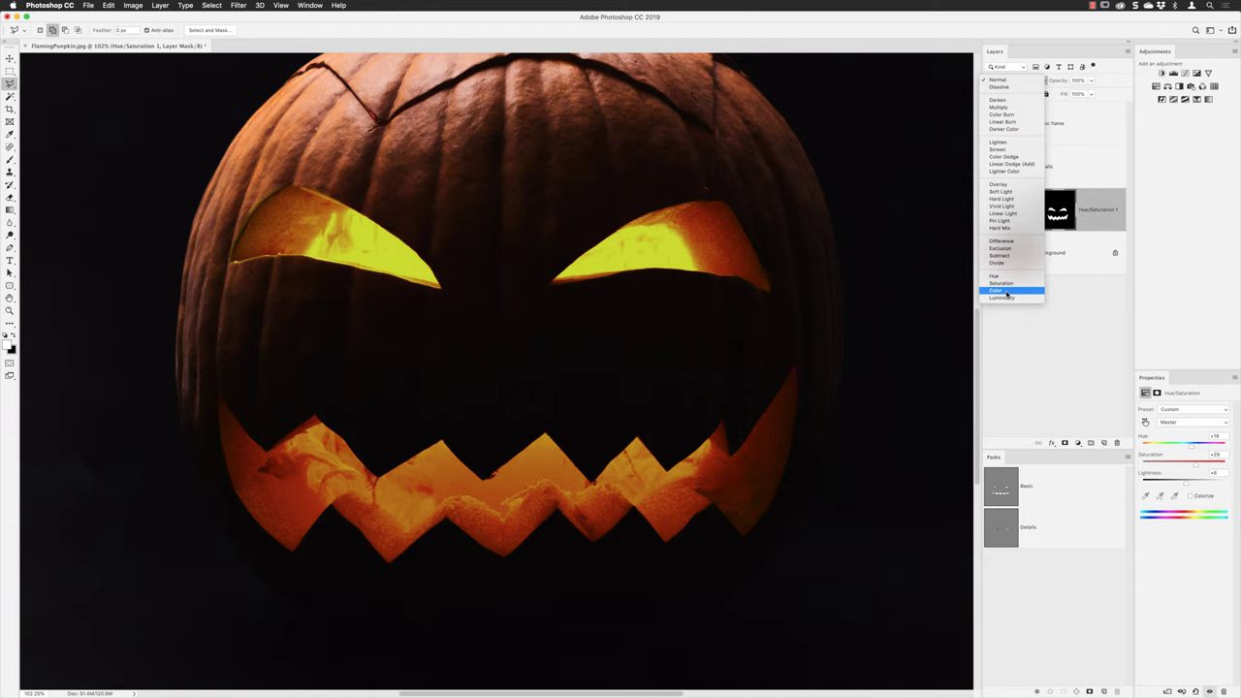
{"action": "left_click", "coordinate": [1006, 293]}
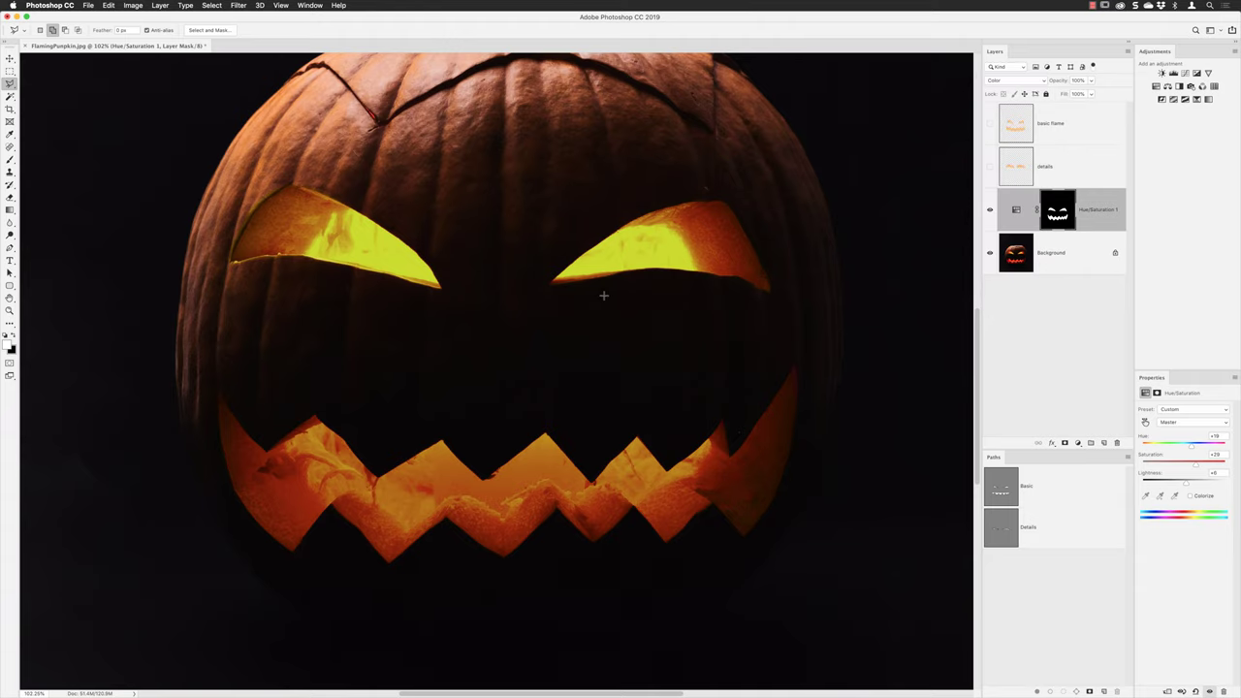
{"action": "key", "text": "super+0"}
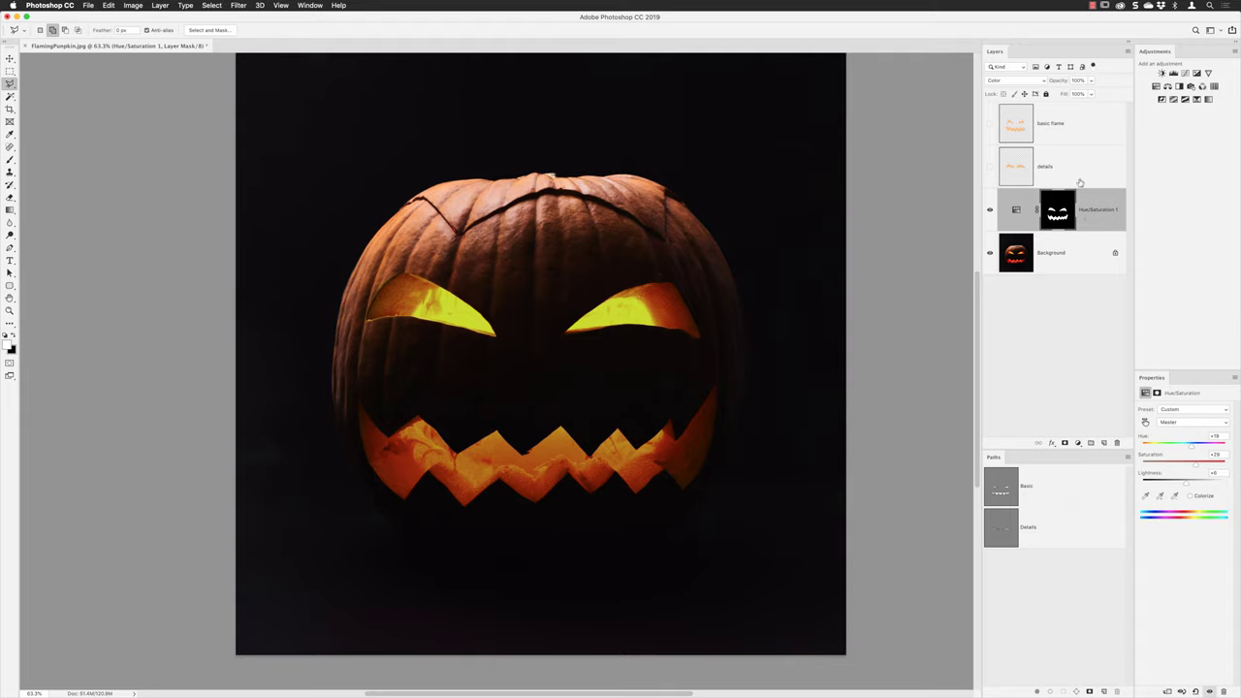
Group the basic flame and details layers and name the group "flames"
{"action": "left_click", "coordinate": [1066, 121], "text": "shift"}
{"action": "left_click", "coordinate": [1020, 223]}
{"action": "left_click", "coordinate": [1035, 123]}
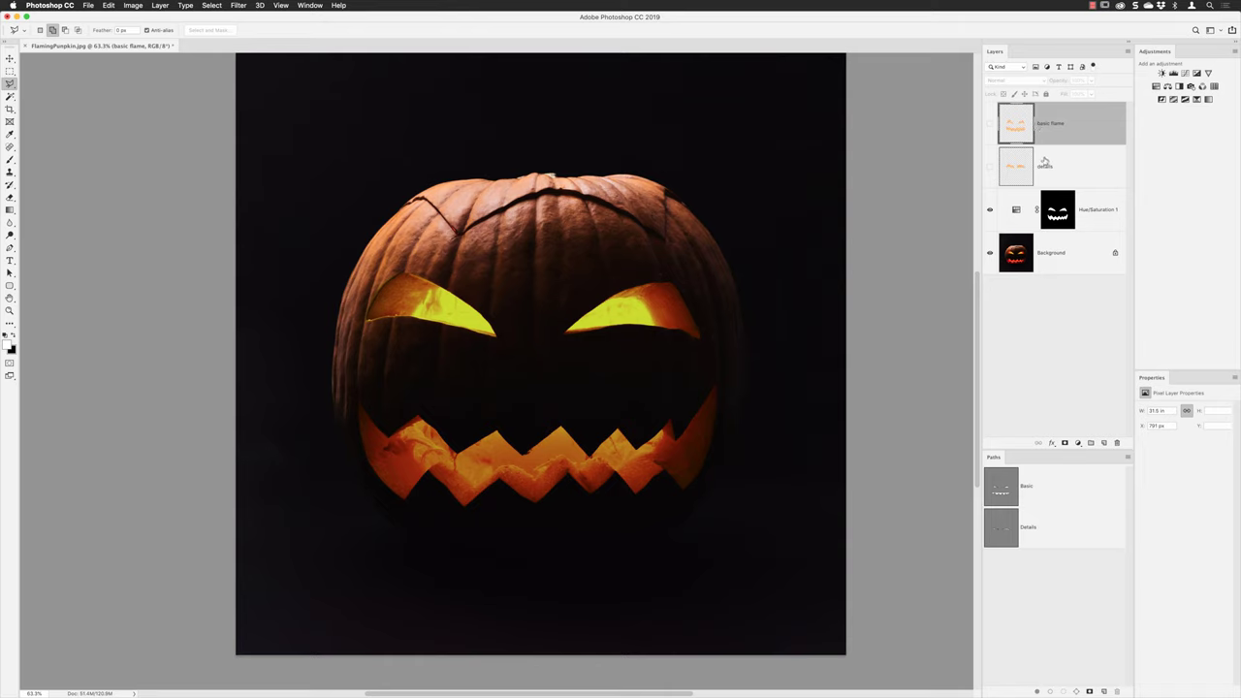
{"action": "left_click", "coordinate": [1045, 165], "text": "shift"}
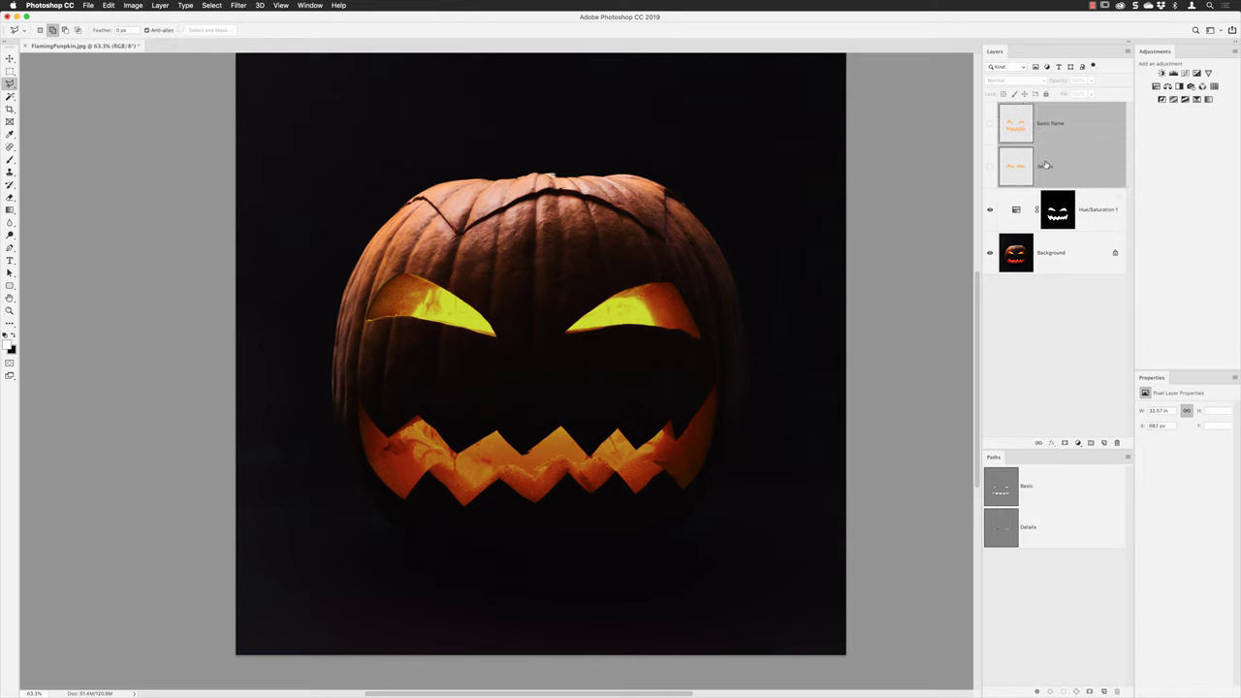
{"action": "left_click", "coordinate": [1089, 443]}
{"action": "double_click", "coordinate": [1023, 108]}
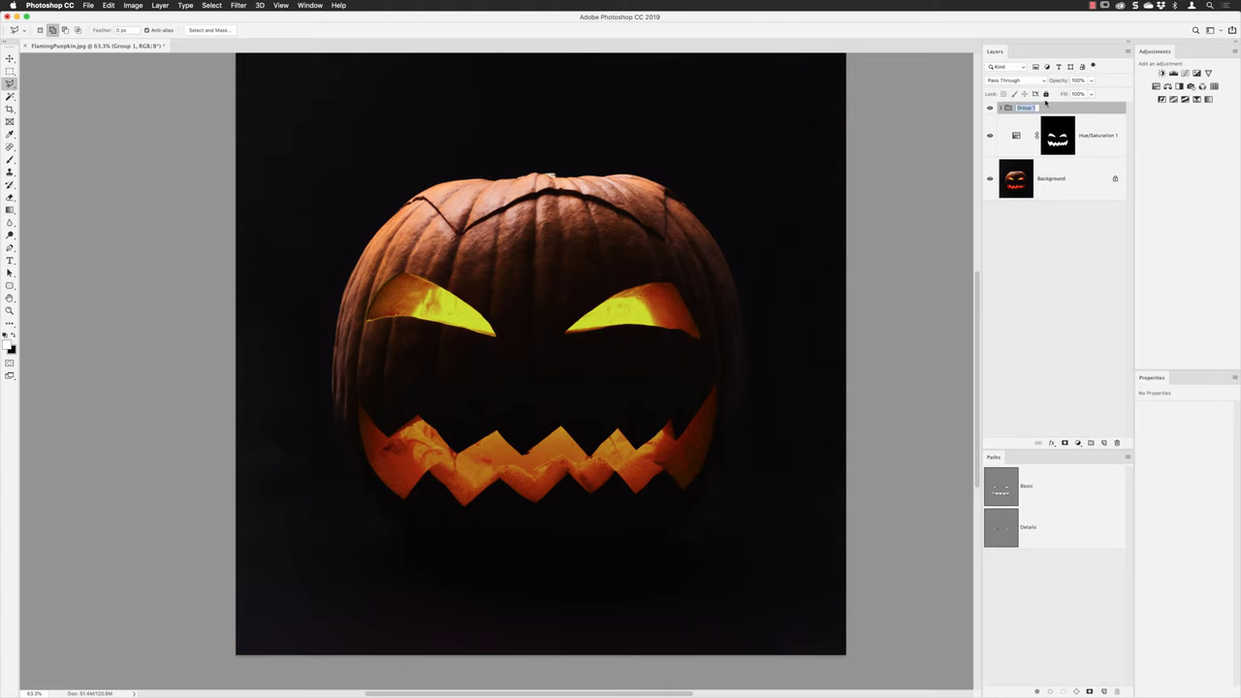
{"action": "type", "text": "flames"}
{"action": "key", "text": "Return"}
Expand the flames group and make its basic flame and details layers visible
{"action": "left_click", "coordinate": [1001, 109]}
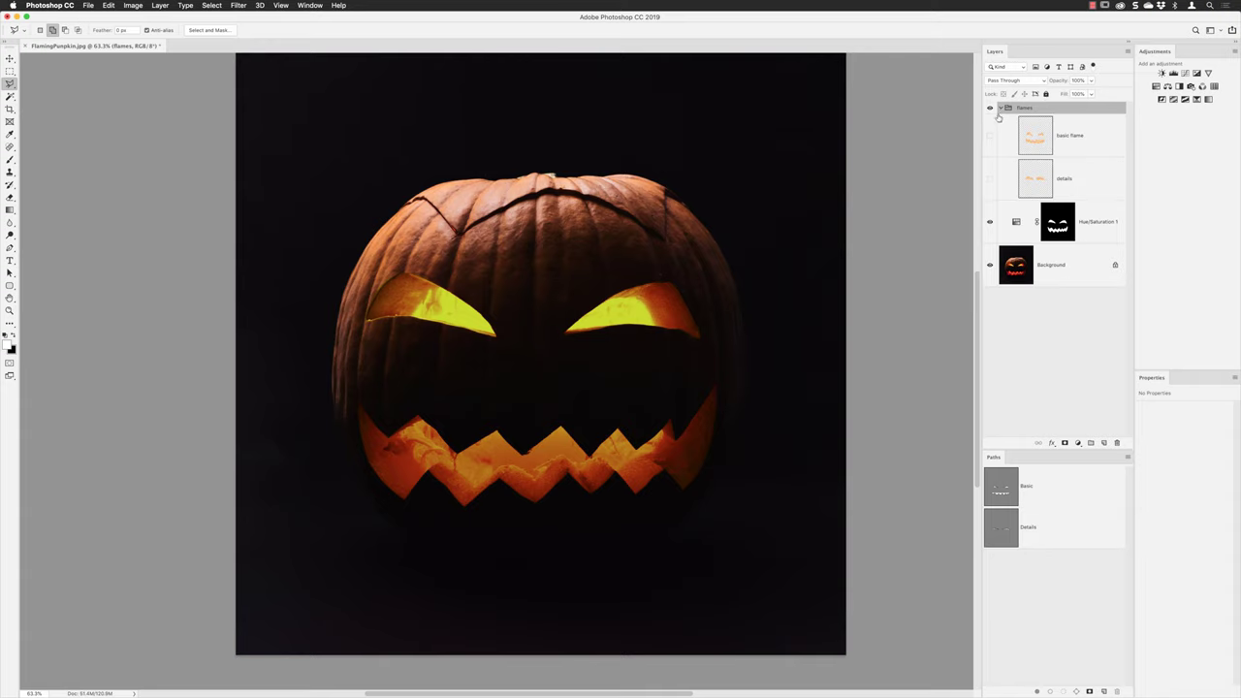
{"action": "left_click", "coordinate": [990, 136]}
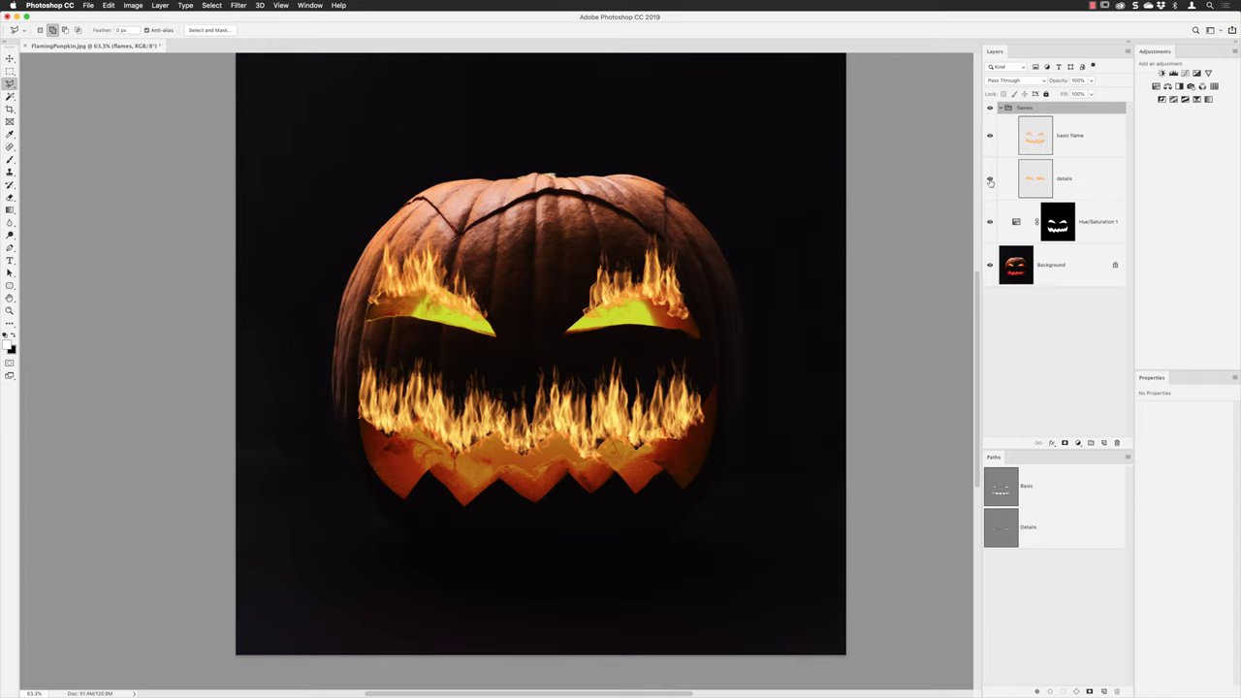
{"action": "left_click", "coordinate": [990, 180]}
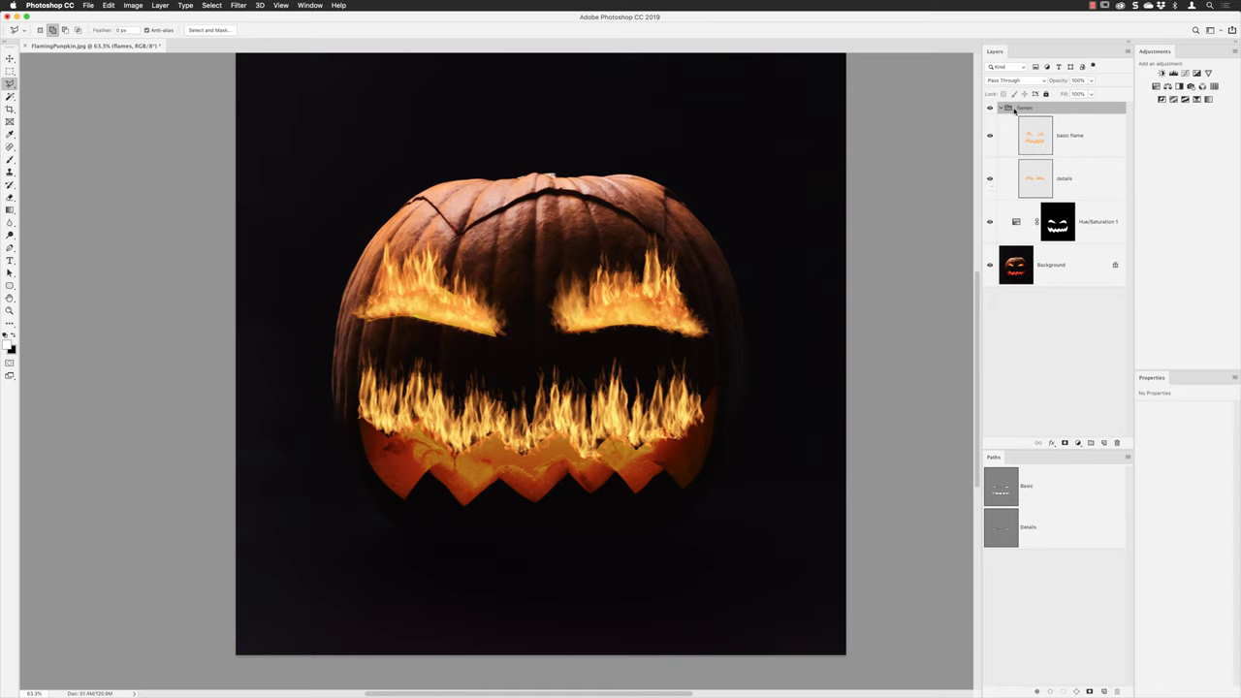
Set the flames group's blending mode to Color Dodge
{"action": "left_click", "coordinate": [1023, 84]}
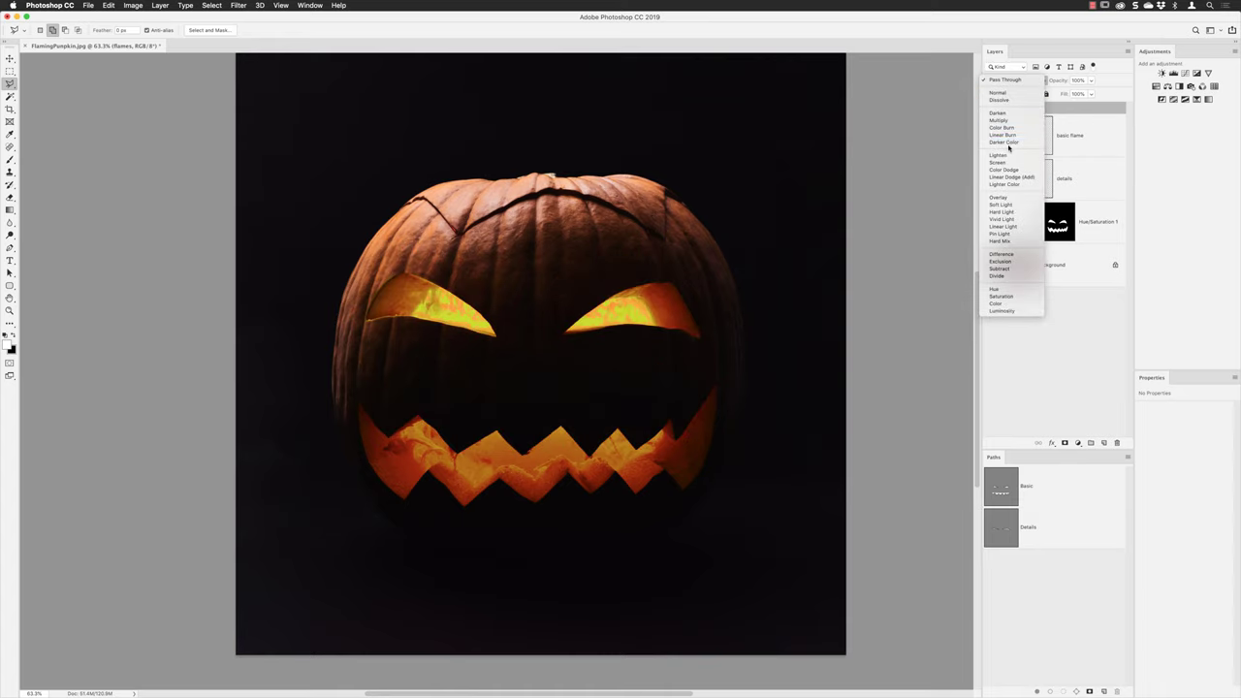
{"action": "key", "text": "Down"}
{"action": "key", "text": "Down"}
{"action": "key", "text": "Down"}
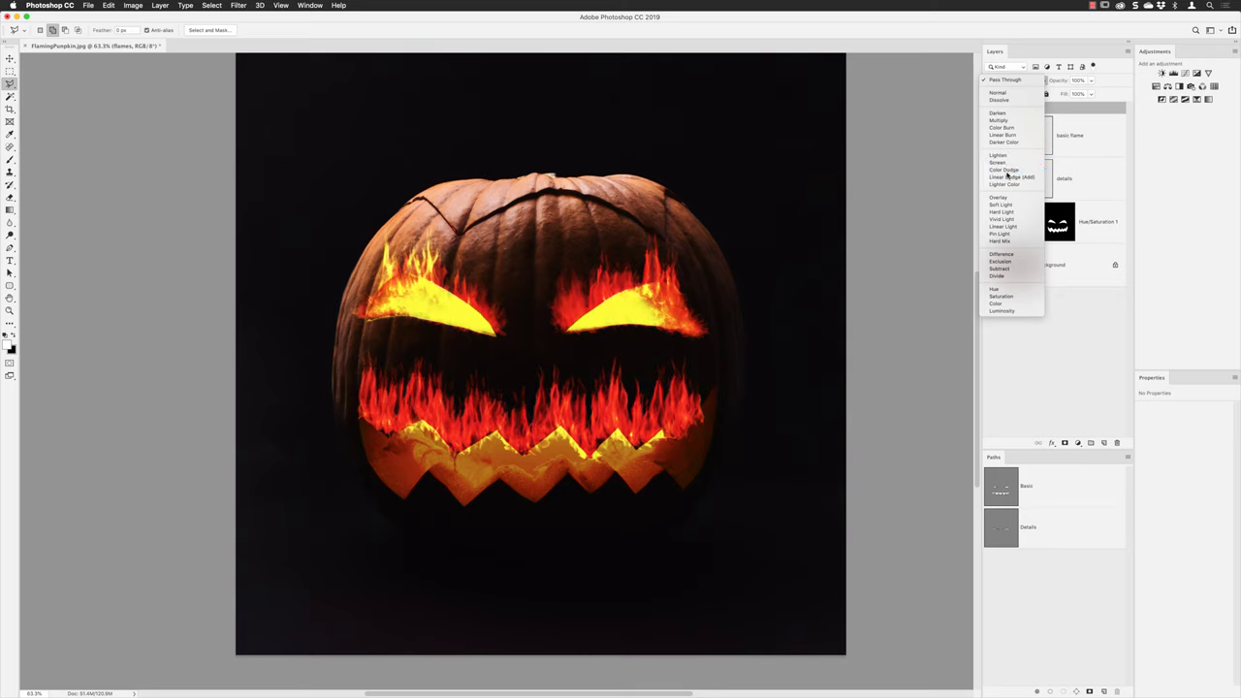
{"action": "left_click", "coordinate": [1007, 169]}
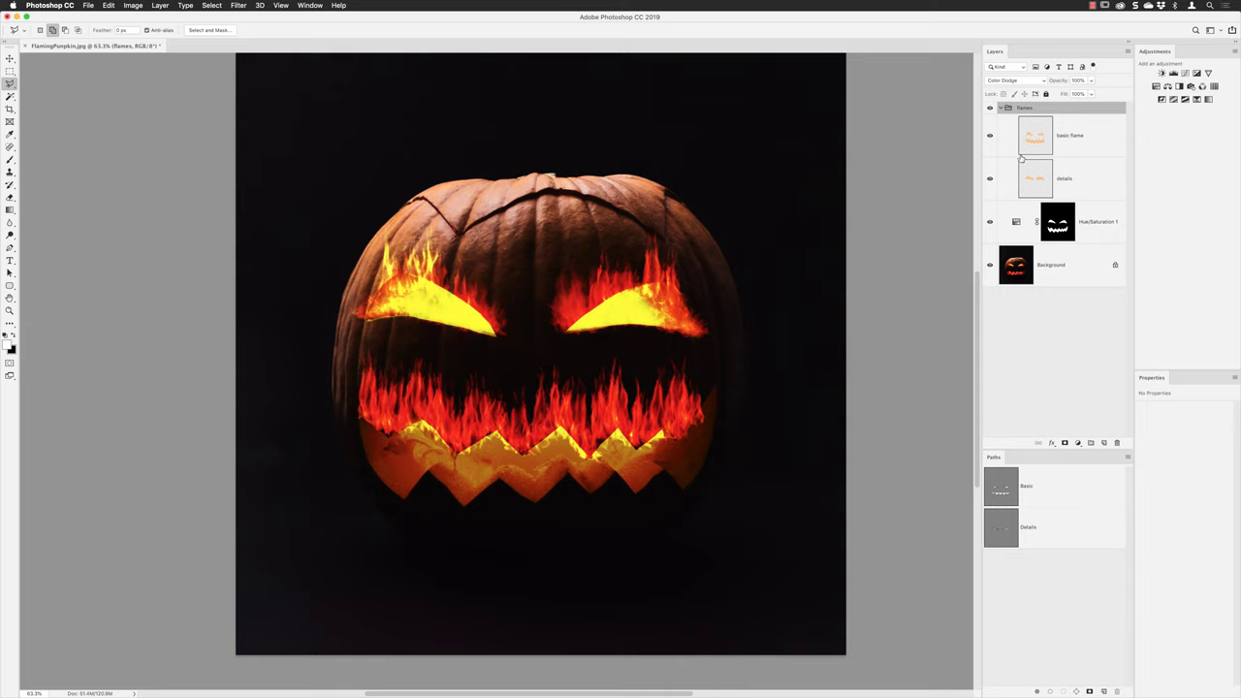
Add a Hue/Saturation adjustment clipped to the collapsed flames group and raise its Hue to turn the flames green
{"action": "left_click", "coordinate": [1002, 108]}
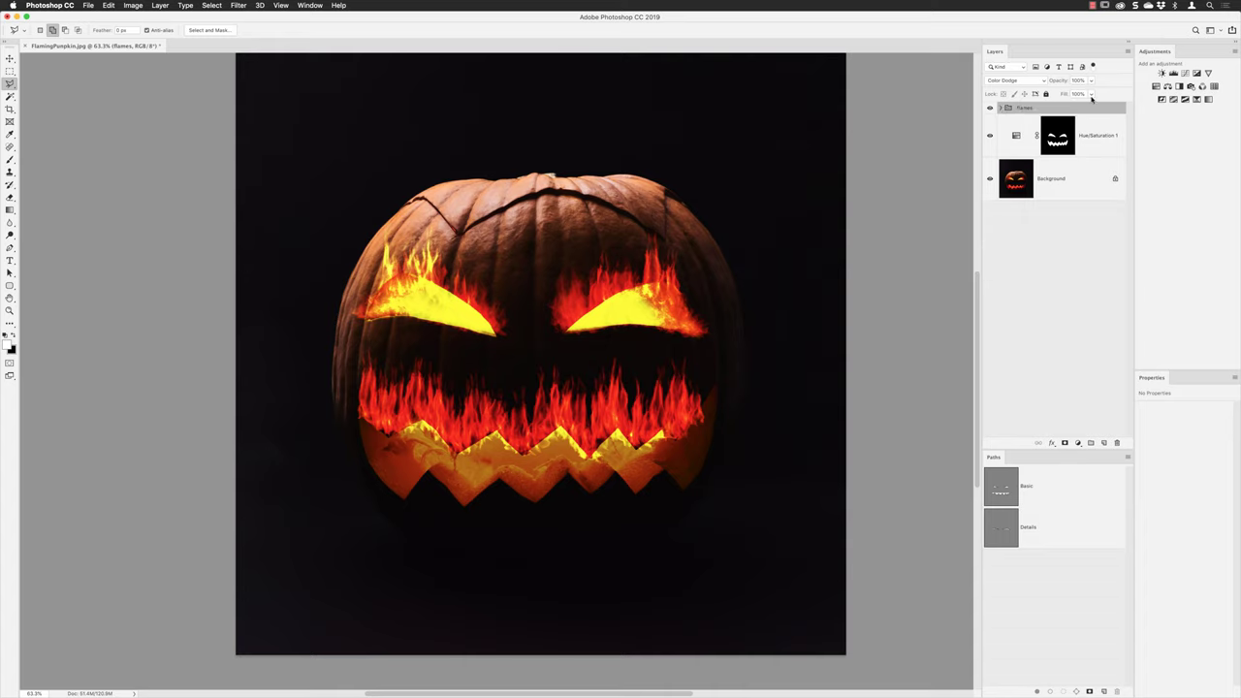
{"action": "left_click", "coordinate": [1156, 86]}
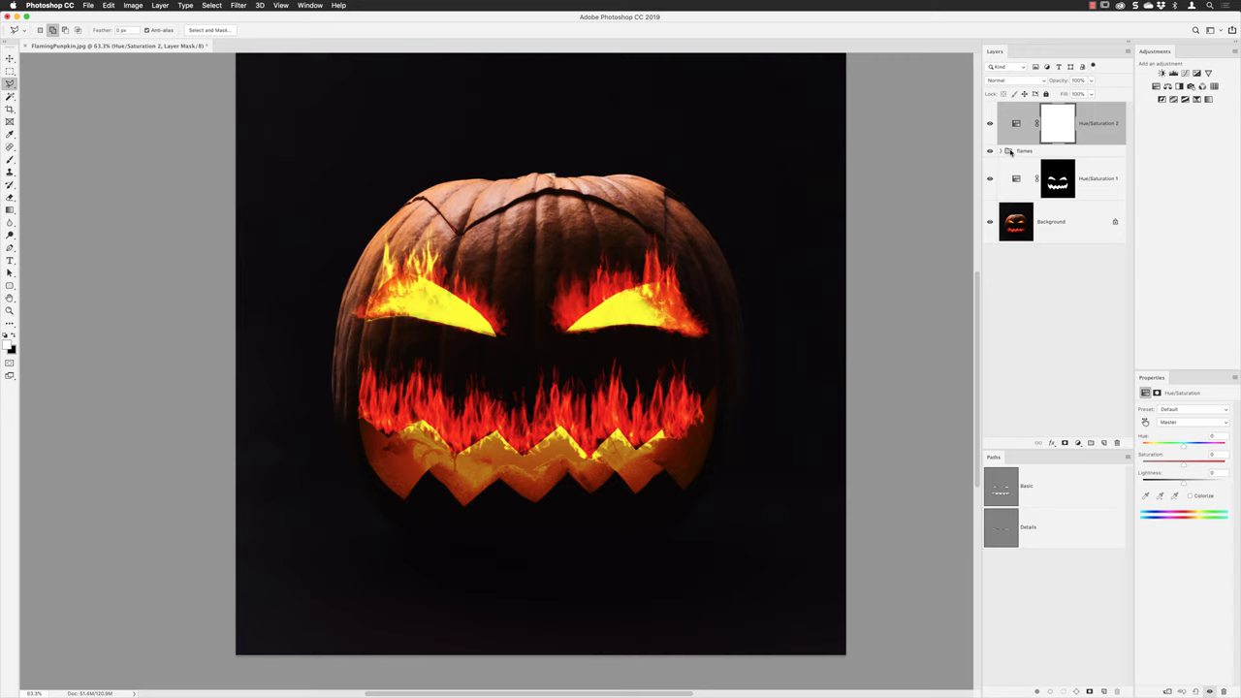
{"action": "left_click", "coordinate": [1127, 51]}
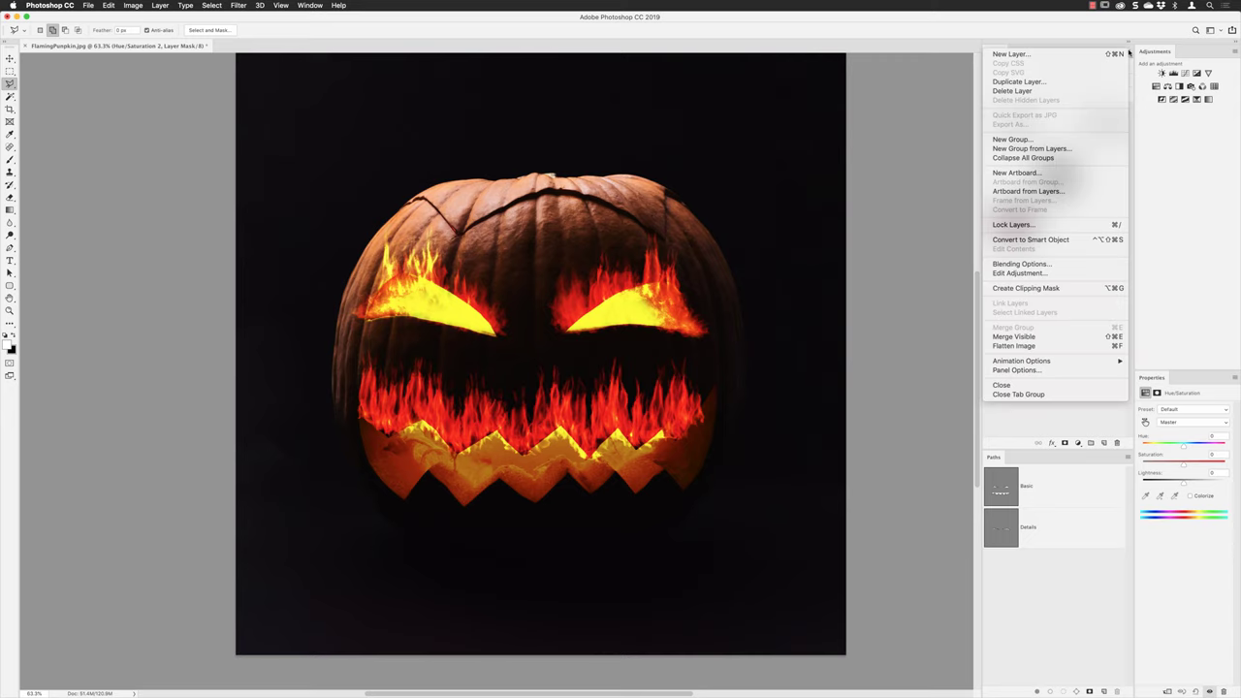
{"action": "left_click", "coordinate": [1053, 289]}
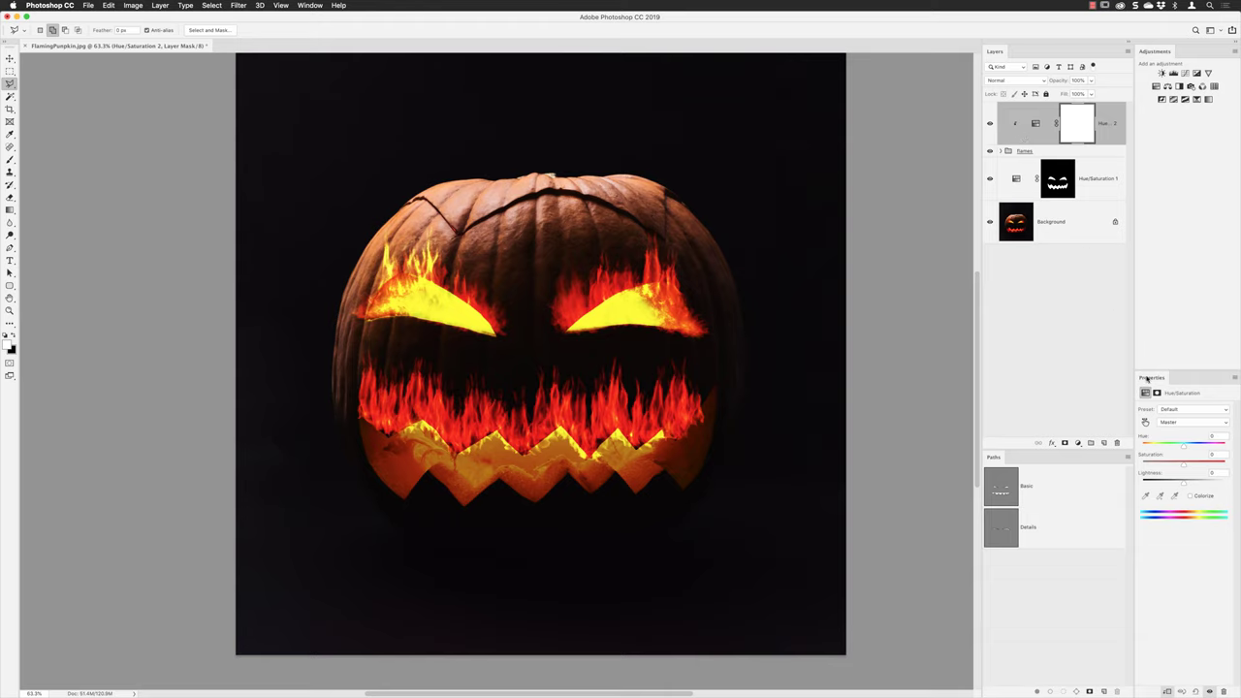
{"action": "left_click_drag", "start_coordinate": [1188, 444], "coordinate": [1190, 445]}
Set the flames group's blending mode to Screen and expand the group
{"action": "left_click", "coordinate": [1046, 151]}
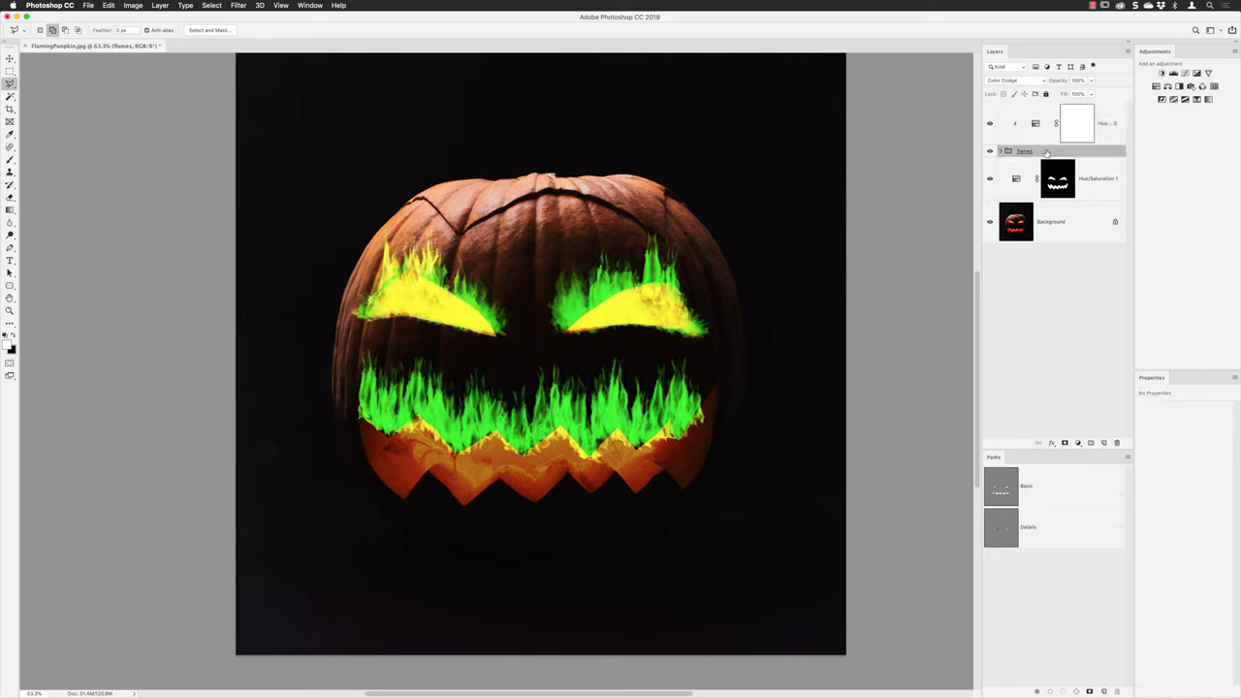
{"action": "left_click", "coordinate": [1024, 81]}
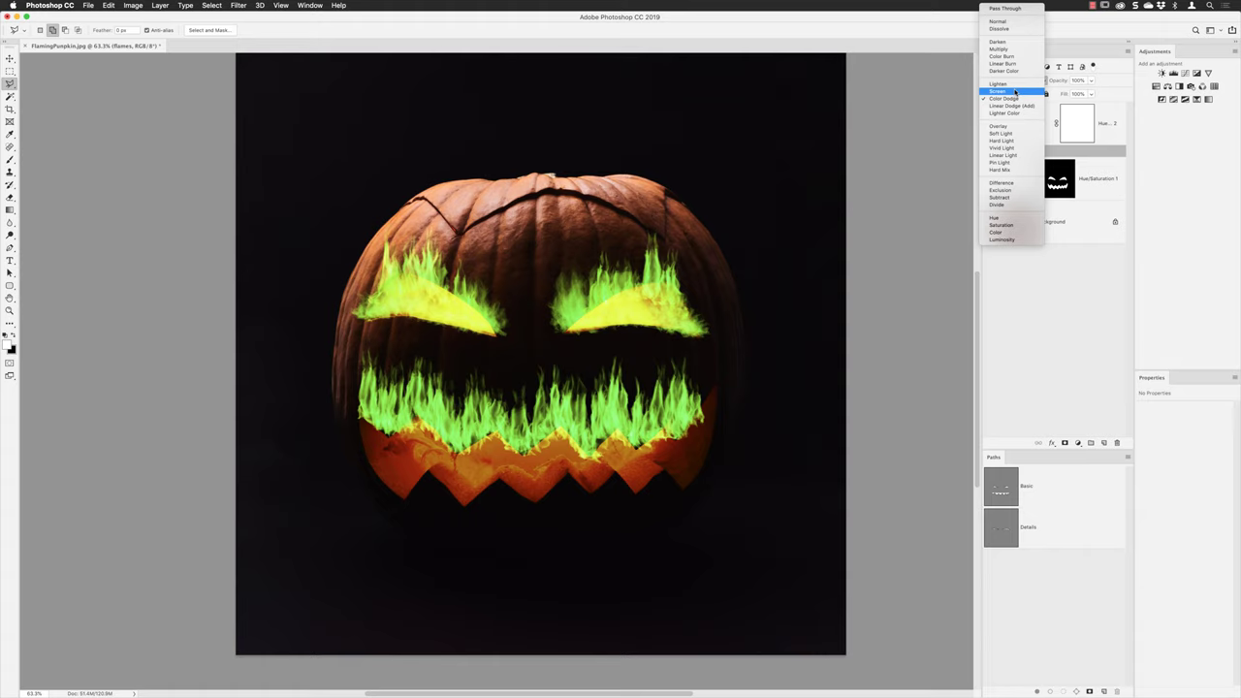
{"action": "left_click", "coordinate": [1015, 91]}
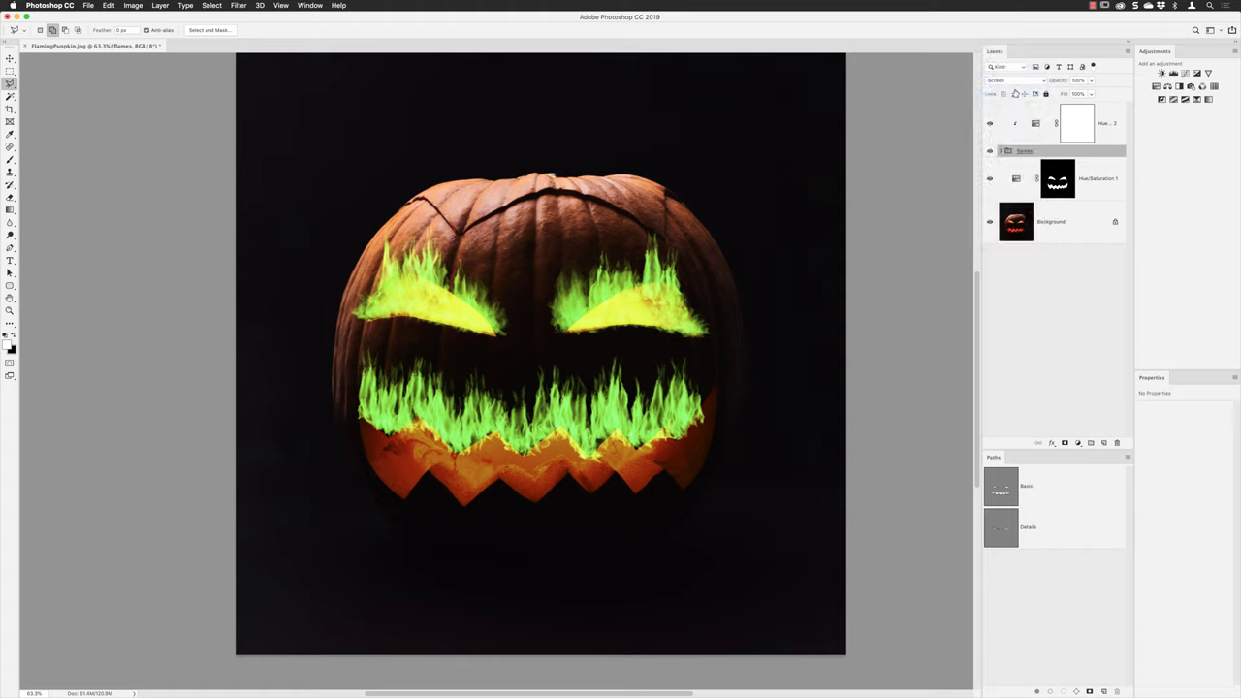
{"action": "left_click", "coordinate": [999, 151]}
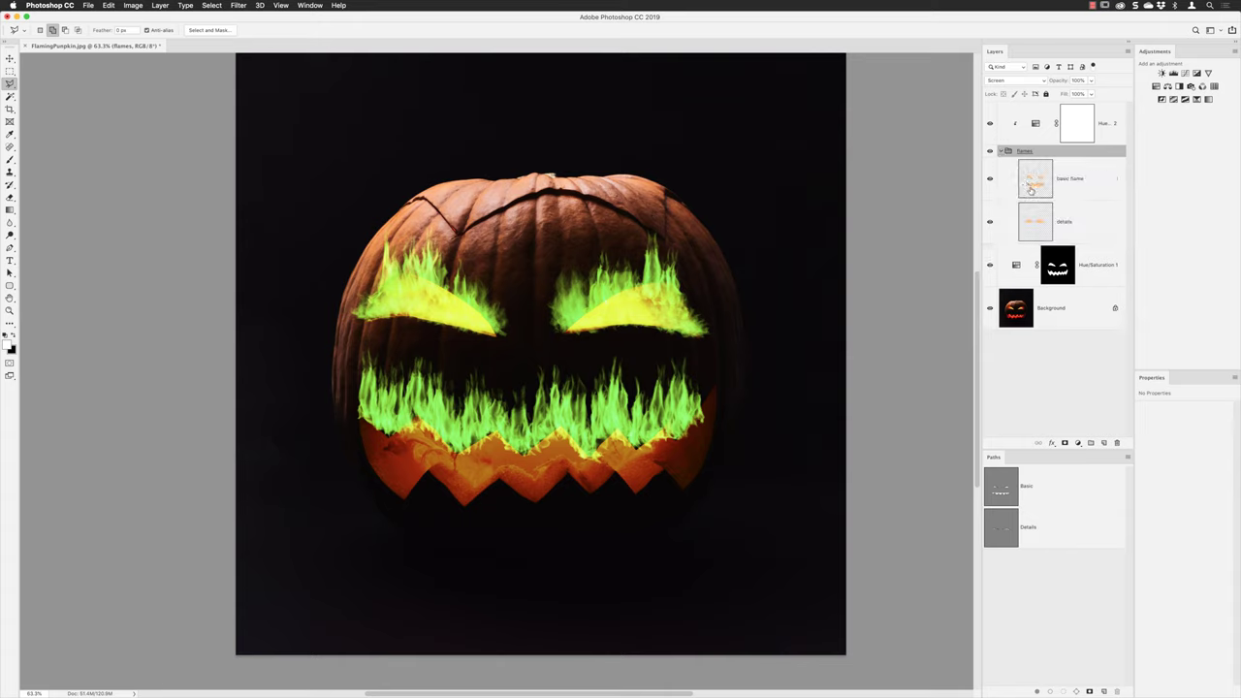
Set the blending mode of the Hue/Saturation adjustment clipped to the flames group to Hue
{"action": "left_click", "coordinate": [1038, 129]}
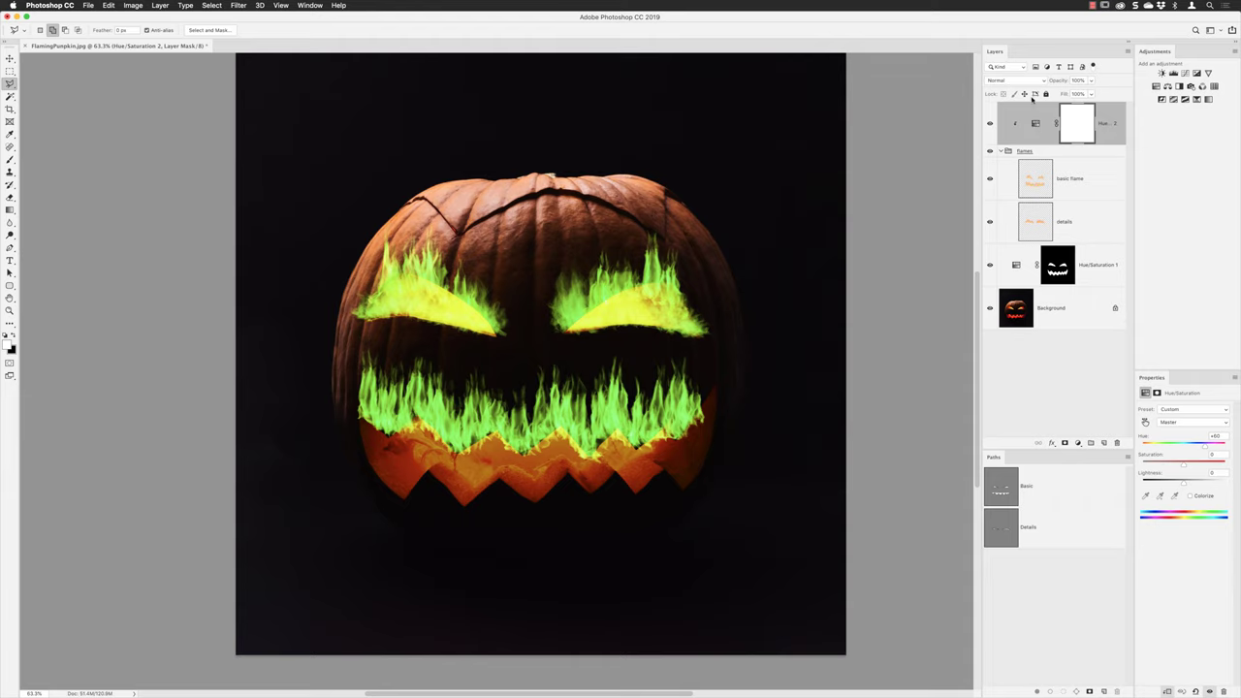
{"action": "left_click", "coordinate": [1029, 82]}
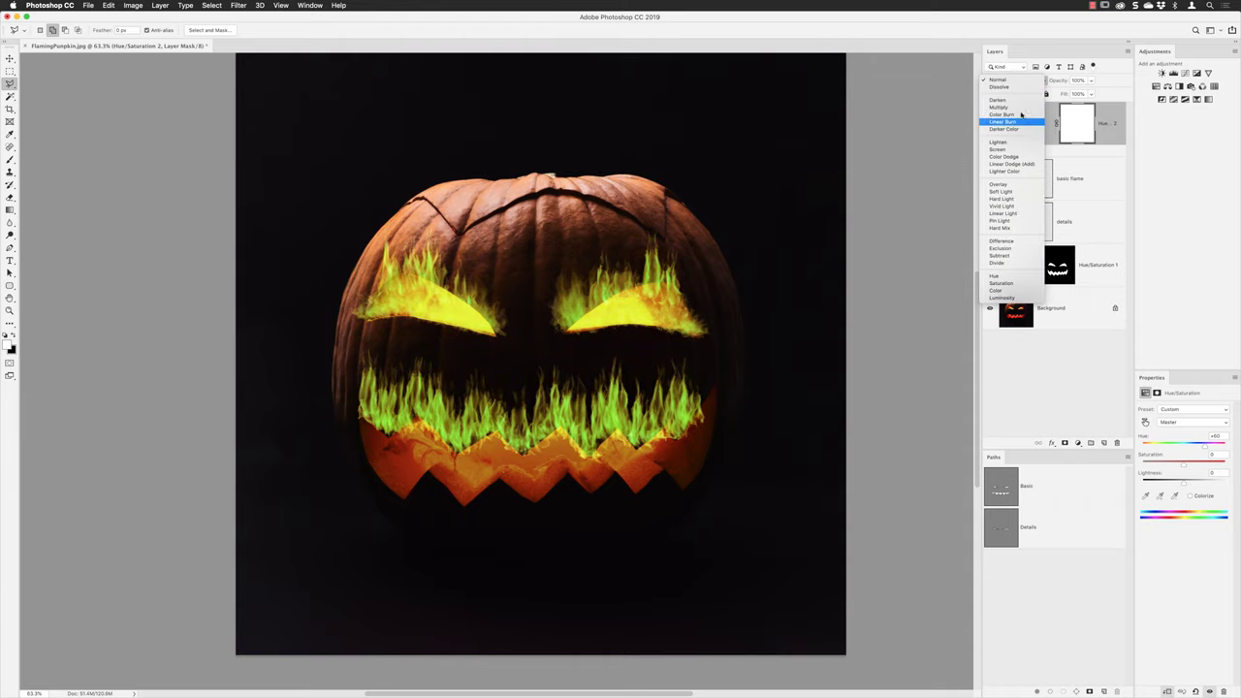
{"action": "left_click", "coordinate": [1021, 278]}
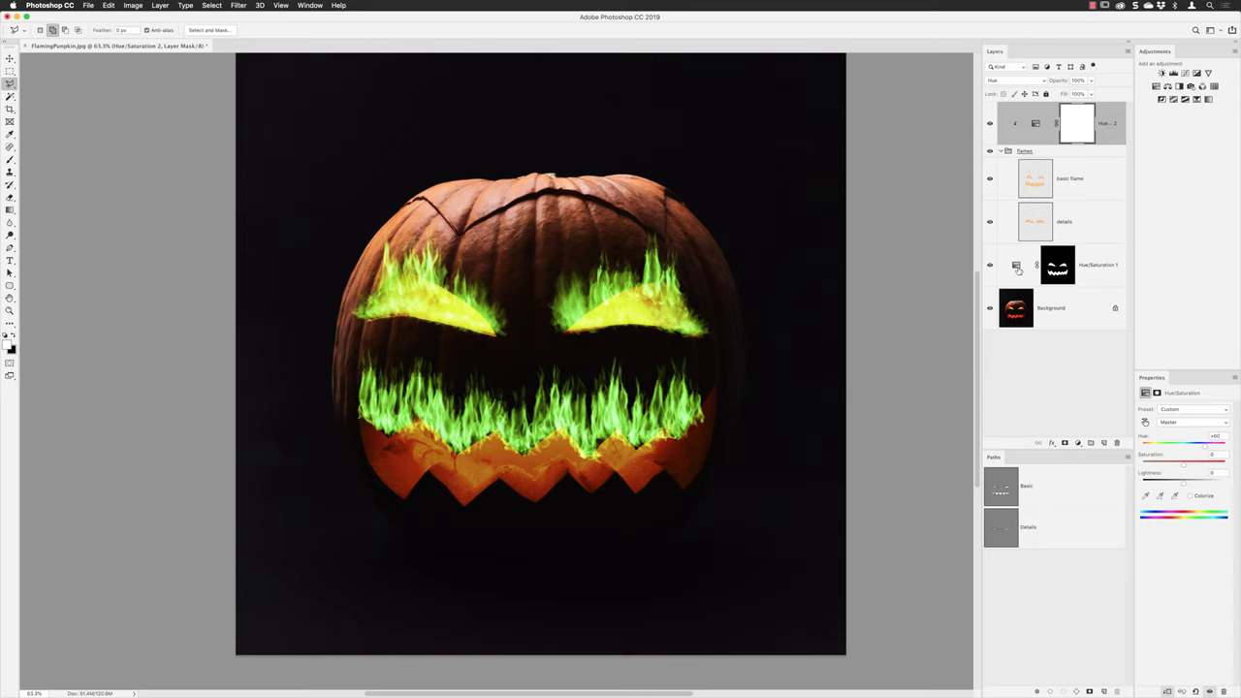
Raise the Hue of the eyes-and-mouth Hue/Saturation adjustment to about +126 to turn the openings green
{"action": "left_click", "coordinate": [1017, 270]}
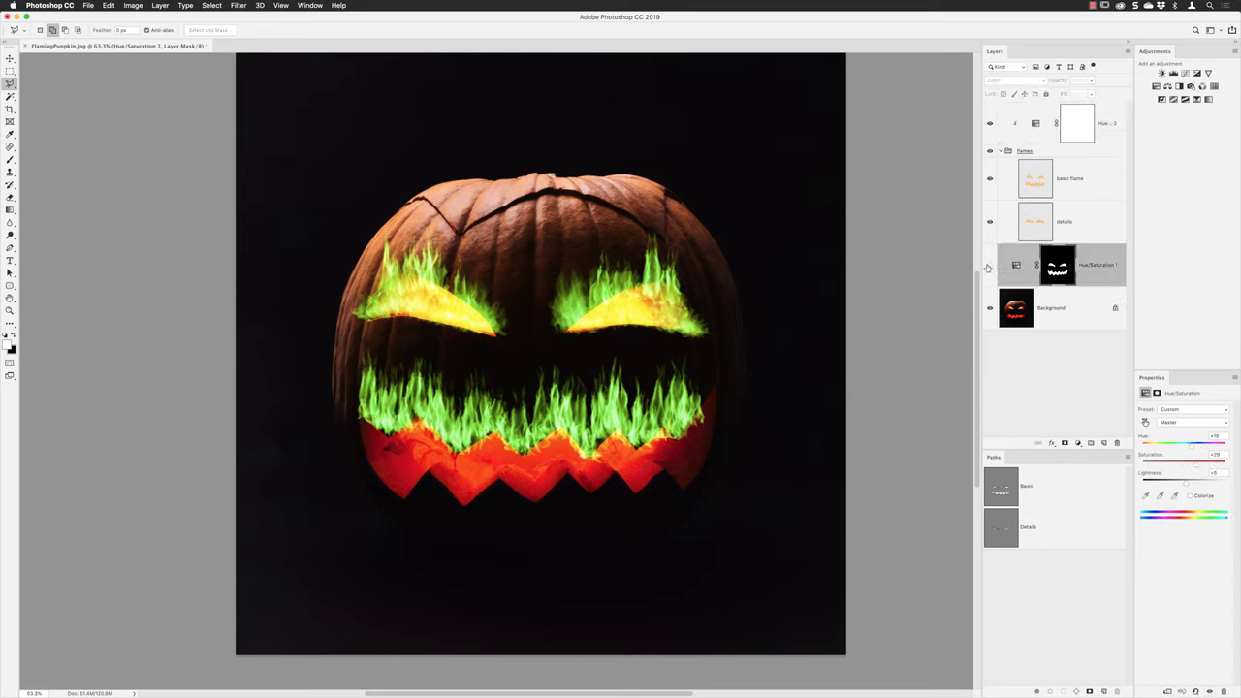
{"action": "left_click", "coordinate": [989, 266]}
{"action": "left_click_drag", "start_coordinate": [1192, 445], "coordinate": [1216, 448]}
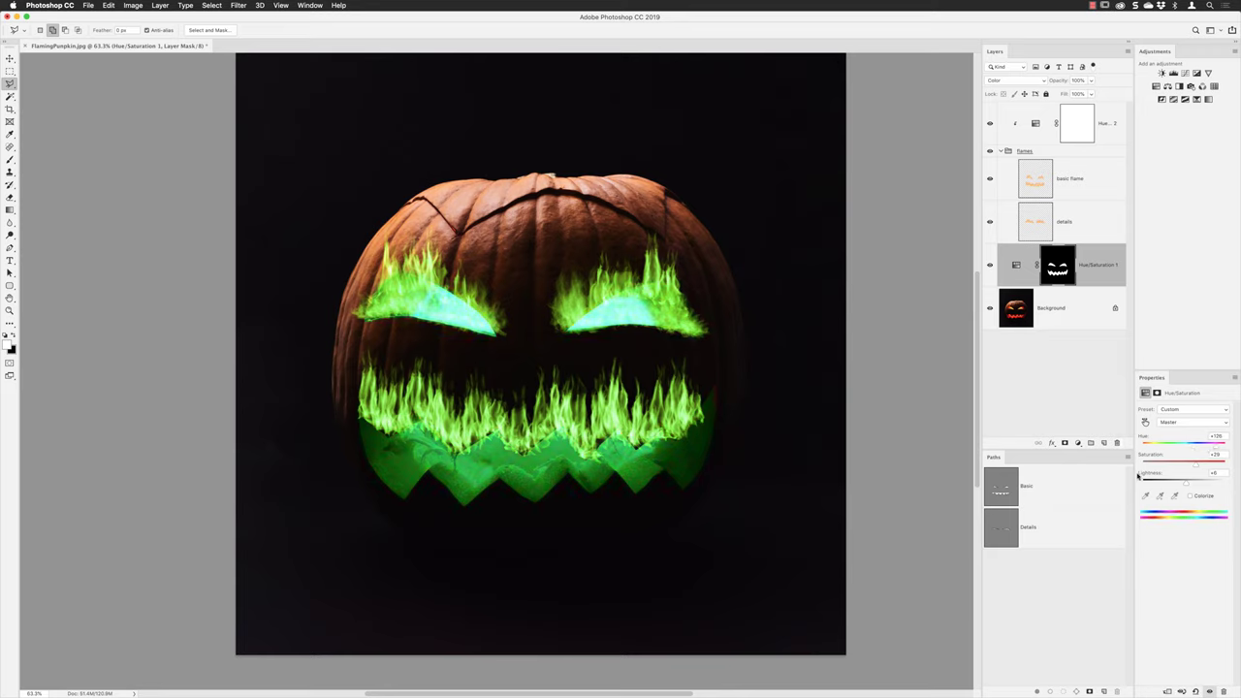
Convert the basic flame layer to a Smart Object
{"action": "key", "text": "alt+bracketright"}
{"action": "key", "text": "alt+bracketright"}
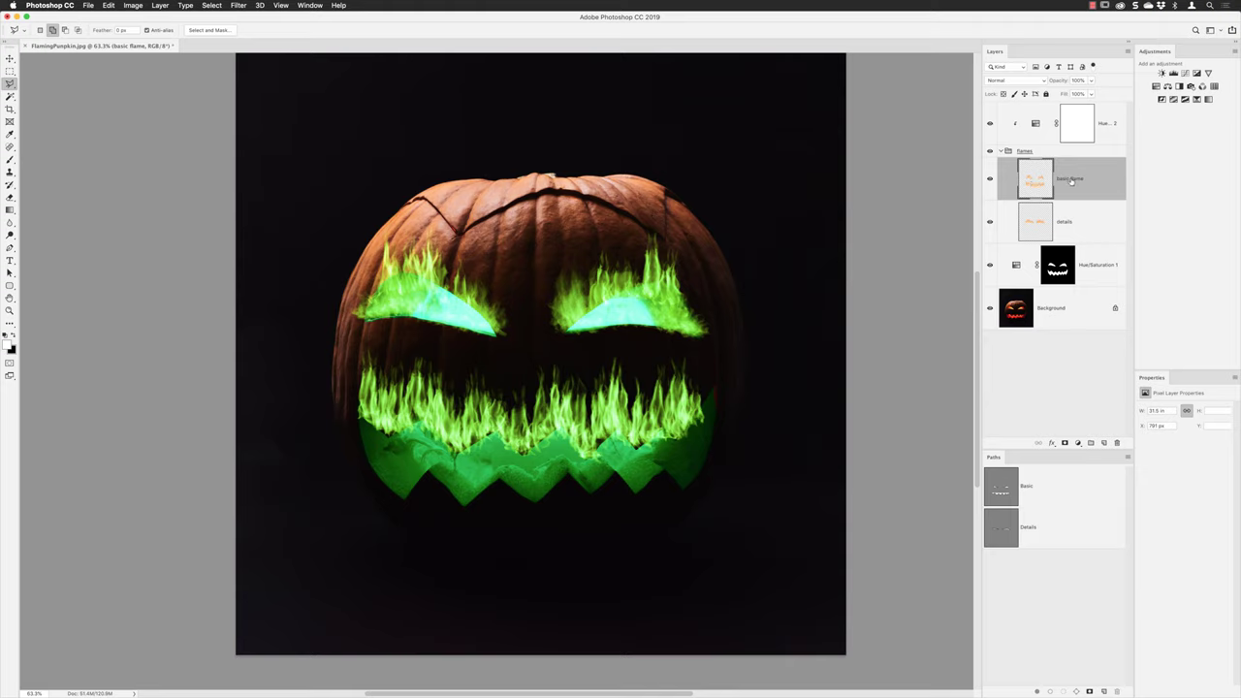
{"action": "right_click", "coordinate": [1071, 180]}
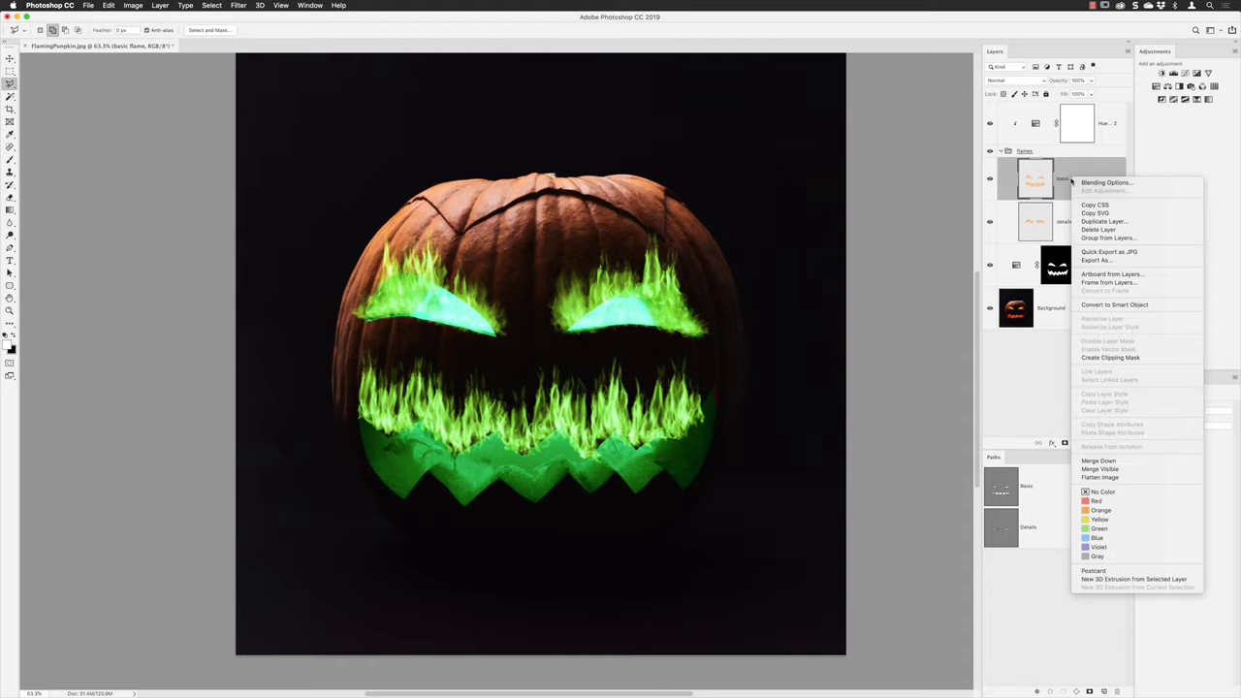
{"action": "left_click", "coordinate": [1116, 305]}
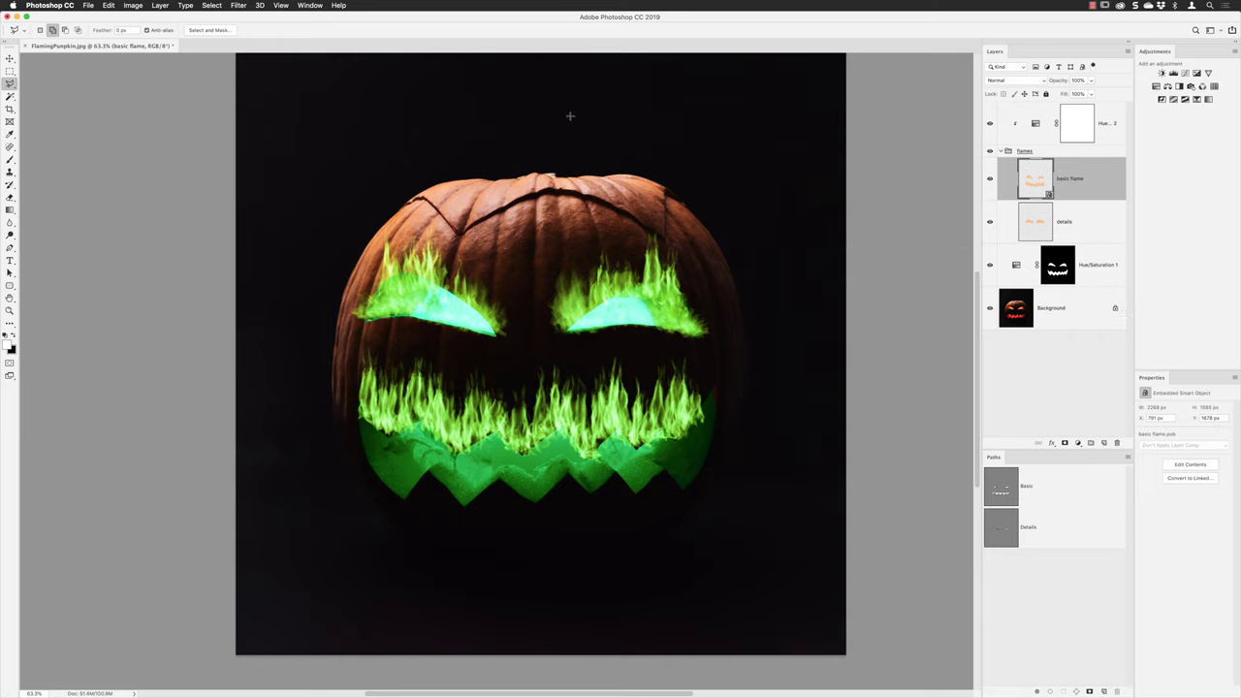
Open the Liquify filter for the basic flame layer and show only the Background layer as the backdrop, with its mode set to Behind
{"action": "left_click", "coordinate": [238, 6]}
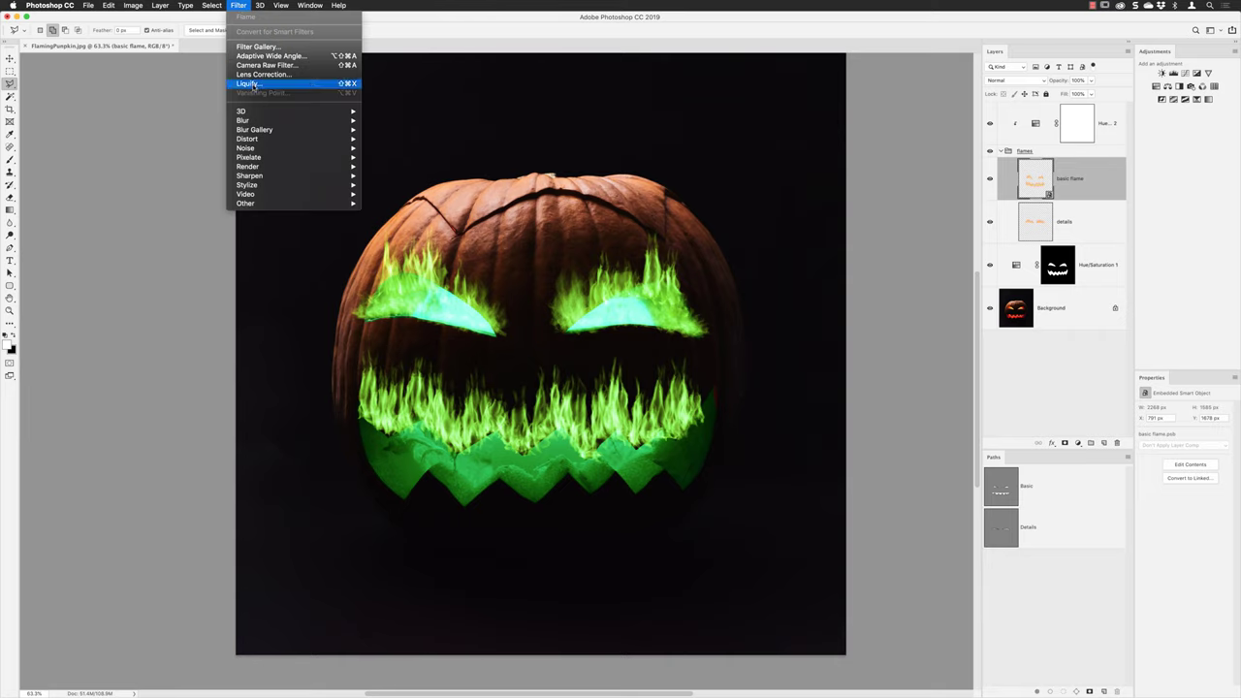
{"action": "left_click", "coordinate": [250, 84]}
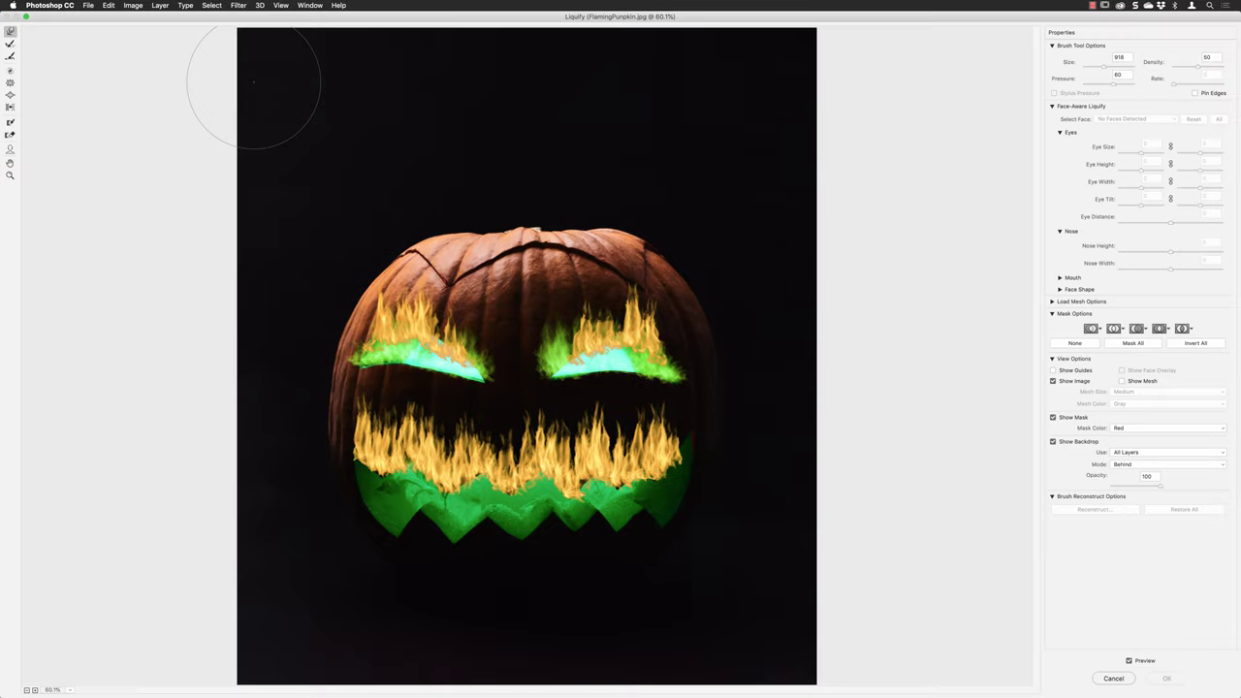
{"action": "scroll", "coordinate": [580, 347], "scroll_direction": "up", "scroll_amount": 2}
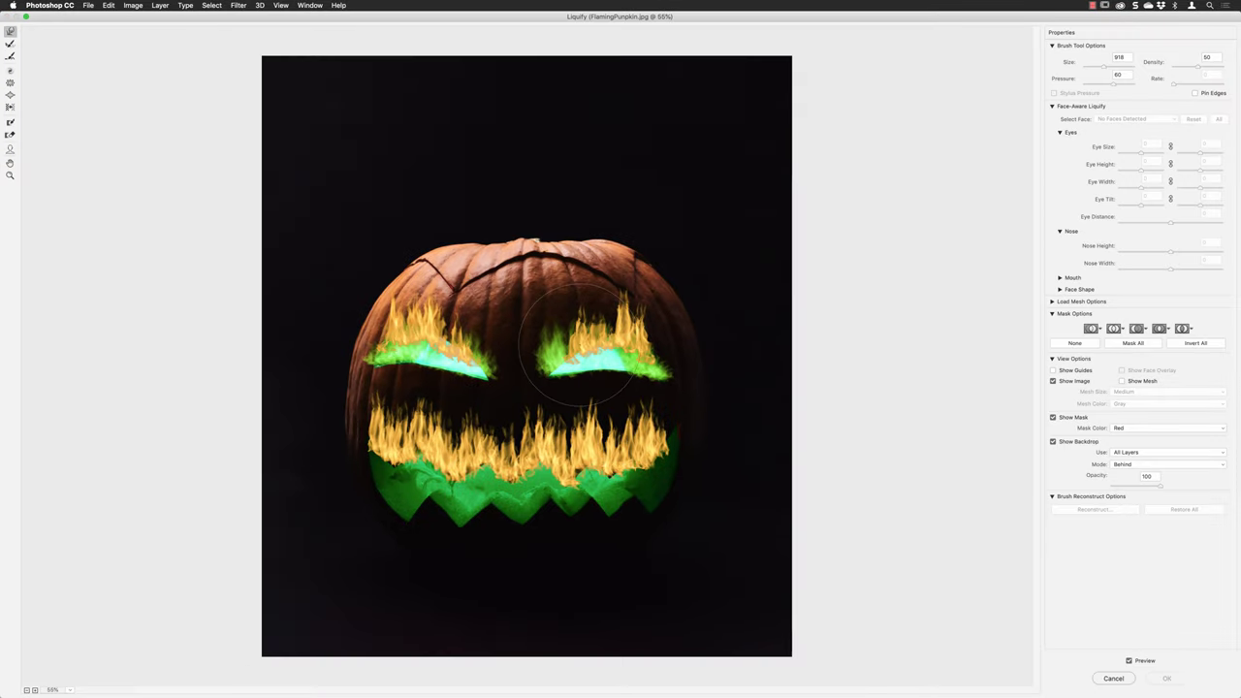
{"action": "scroll", "coordinate": [577, 346], "scroll_direction": "up", "scroll_amount": 3}
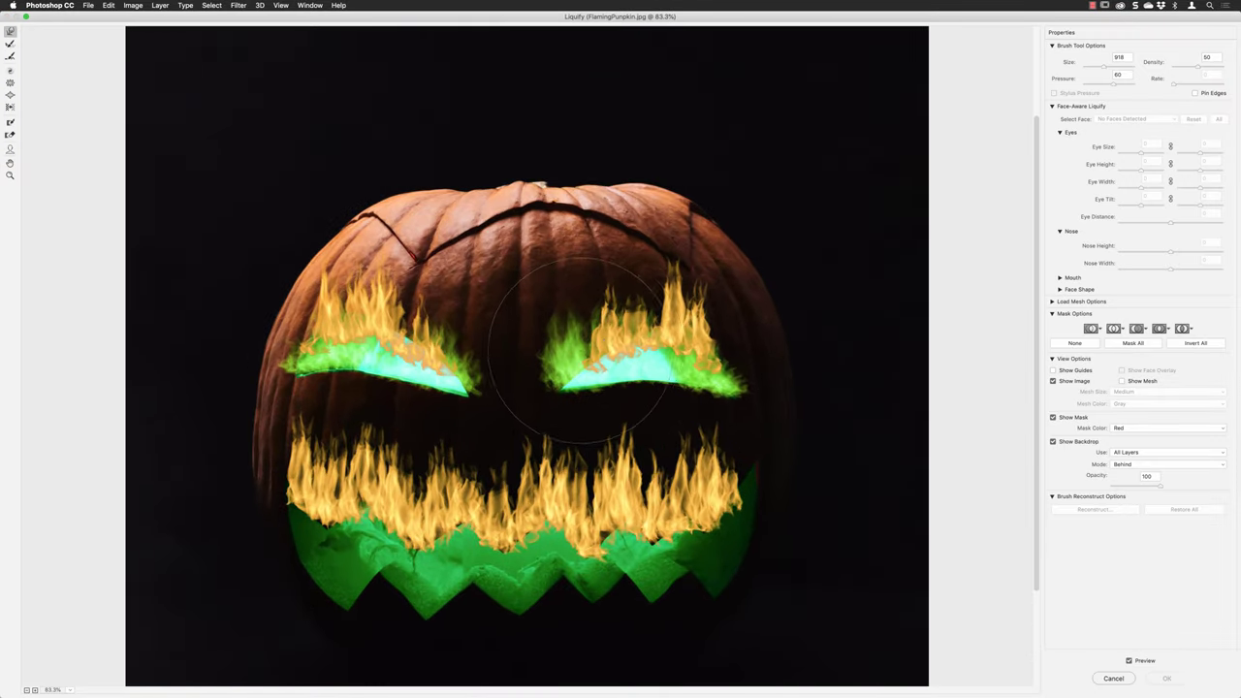
{"action": "scroll", "coordinate": [606, 345], "scroll_direction": "down", "scroll_amount": 2}
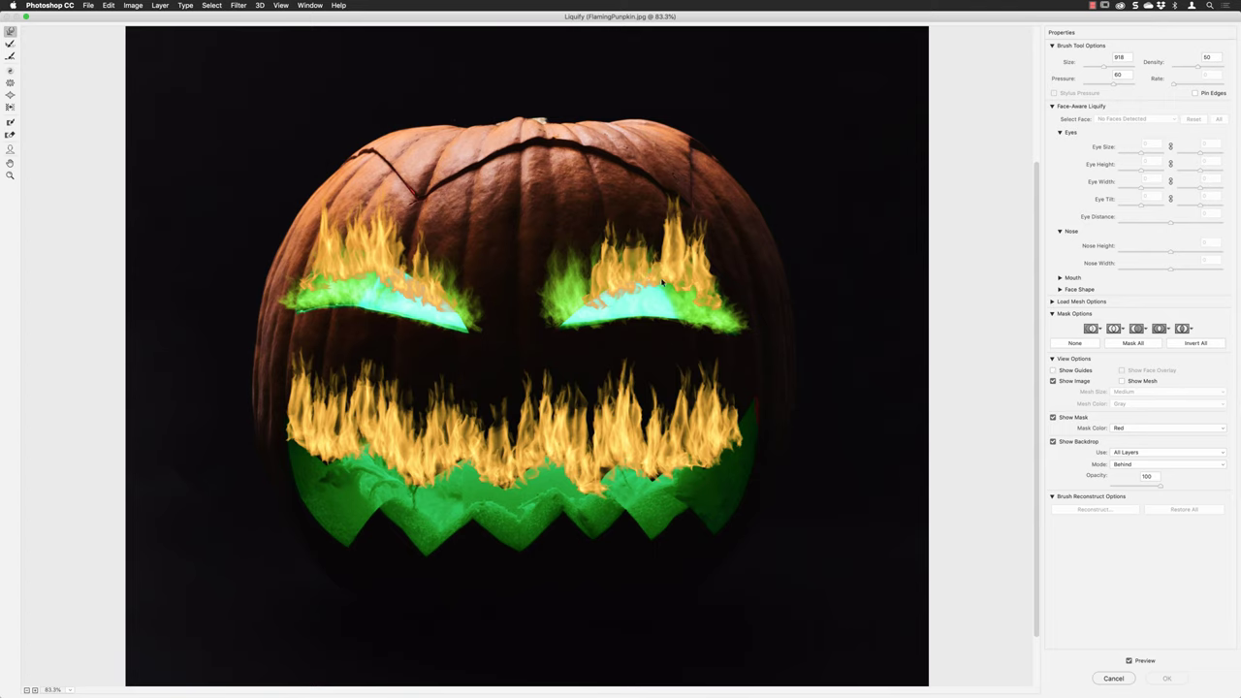
{"action": "left_click", "coordinate": [1119, 453]}
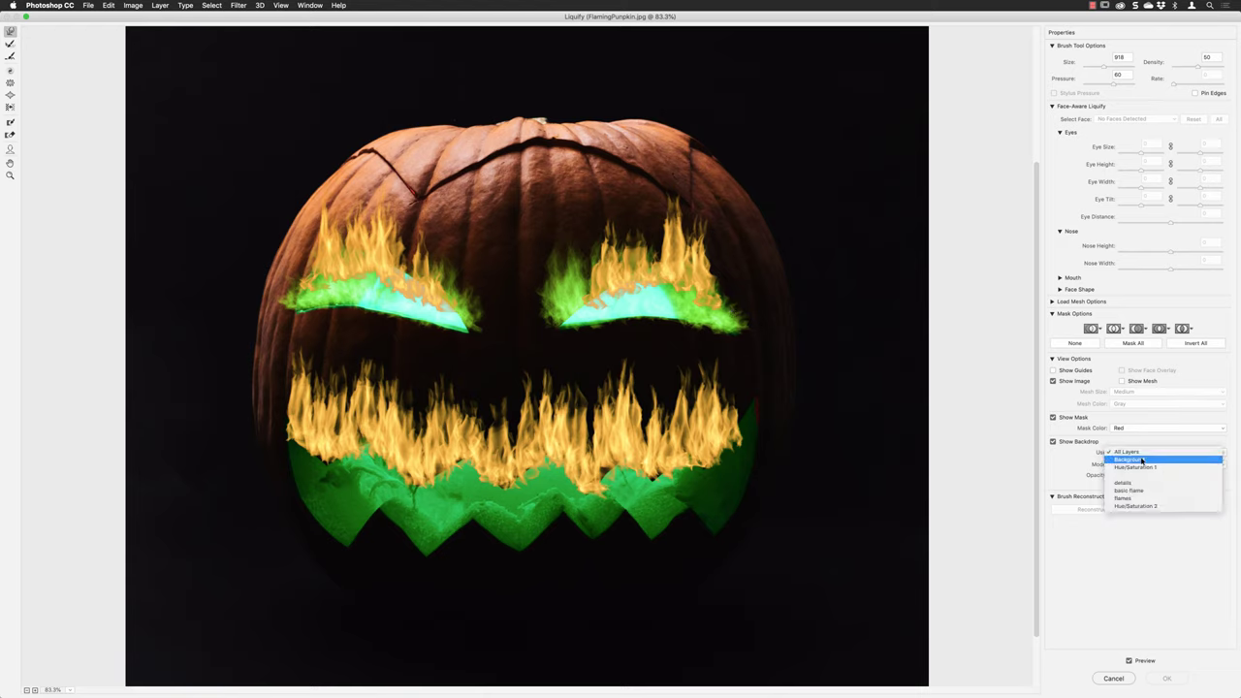
{"action": "left_click", "coordinate": [1142, 460]}
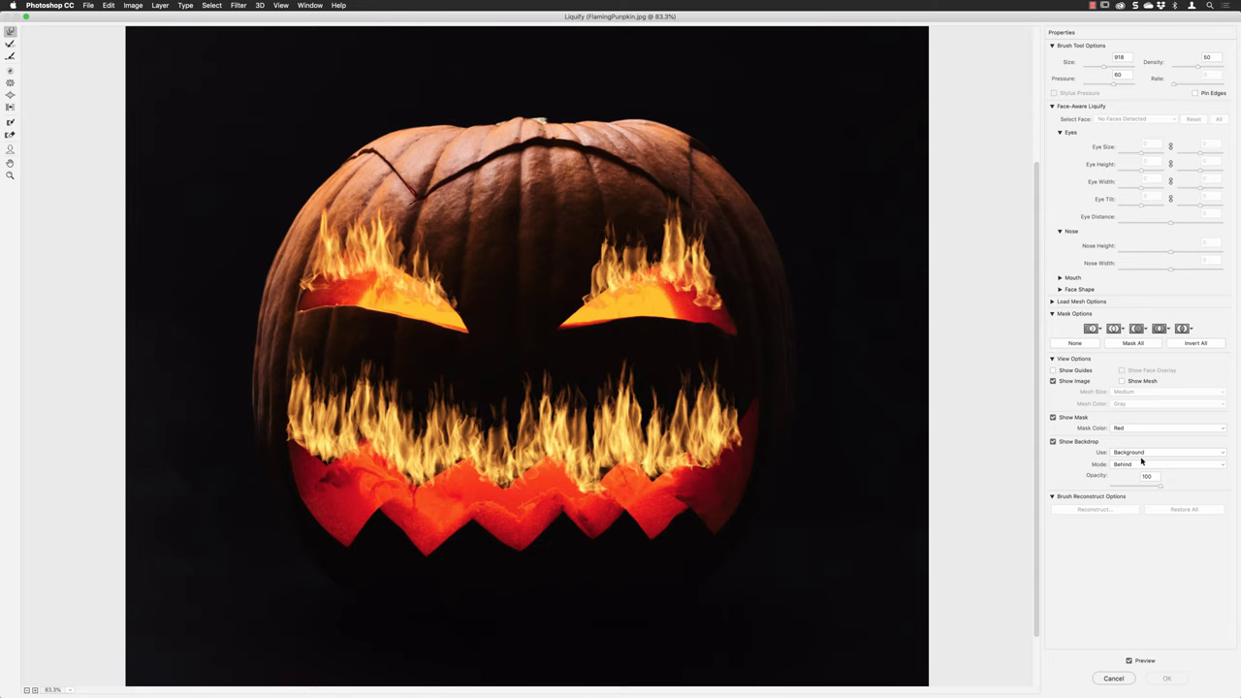
{"action": "left_click", "coordinate": [1124, 466]}
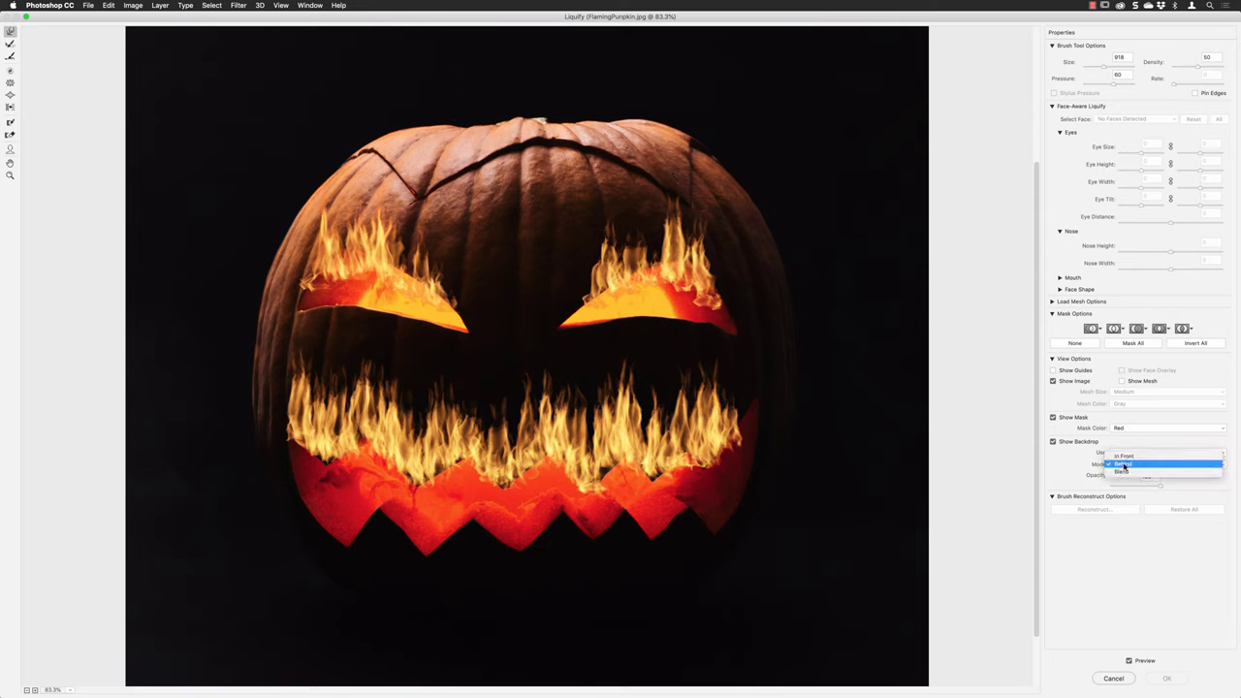
{"action": "left_click", "coordinate": [1121, 465]}
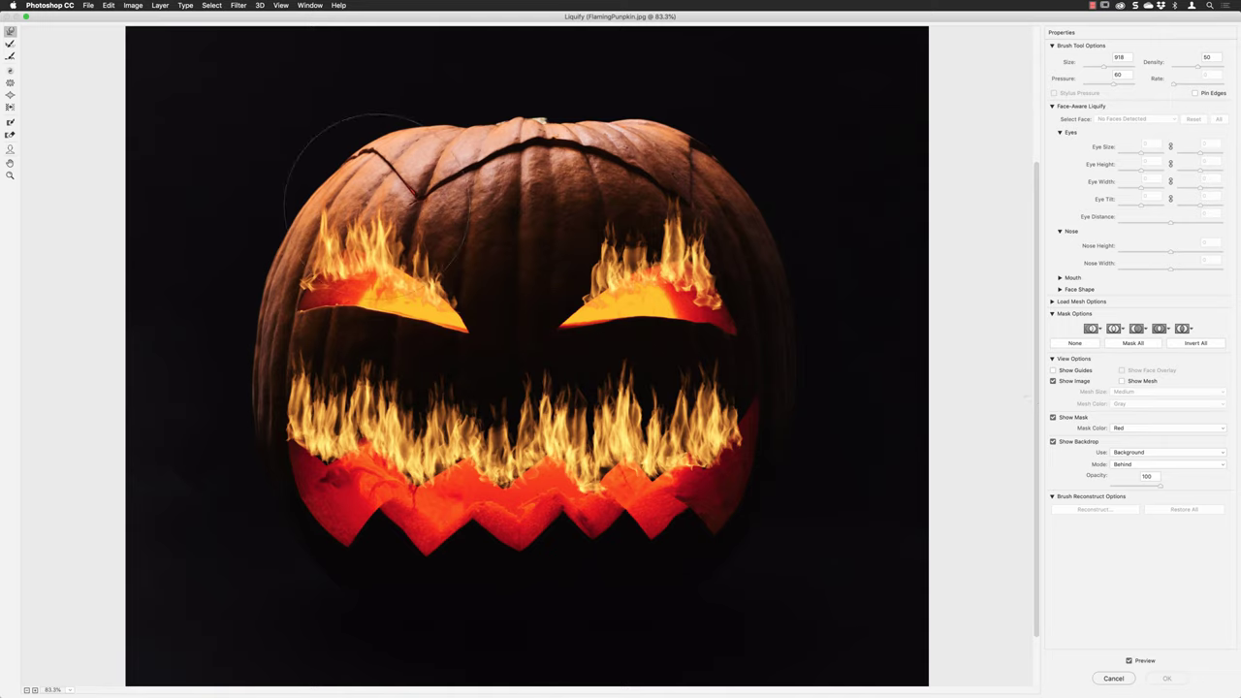
Reshape the base of the flames over both eyes with a Forward Warp brush of size 300 and pressure 55
{"action": "left_click_drag", "start_coordinate": [1103, 69], "coordinate": [1100, 72]}
{"action": "left_click", "coordinate": [1110, 85]}
{"action": "key", "text": "bracketleft"}
{"action": "key", "text": "bracketleft"}
{"action": "key", "text": "bracketleft"}
{"action": "key", "text": "bracketleft"}
{"action": "mouse_move", "coordinate": [392, 283]}
{"action": "left_mouse_down"}
{"action": "mouse_move", "coordinate": [388, 312]}
{"action": "mouse_move", "coordinate": [402, 331]}
{"action": "left_mouse_up"}
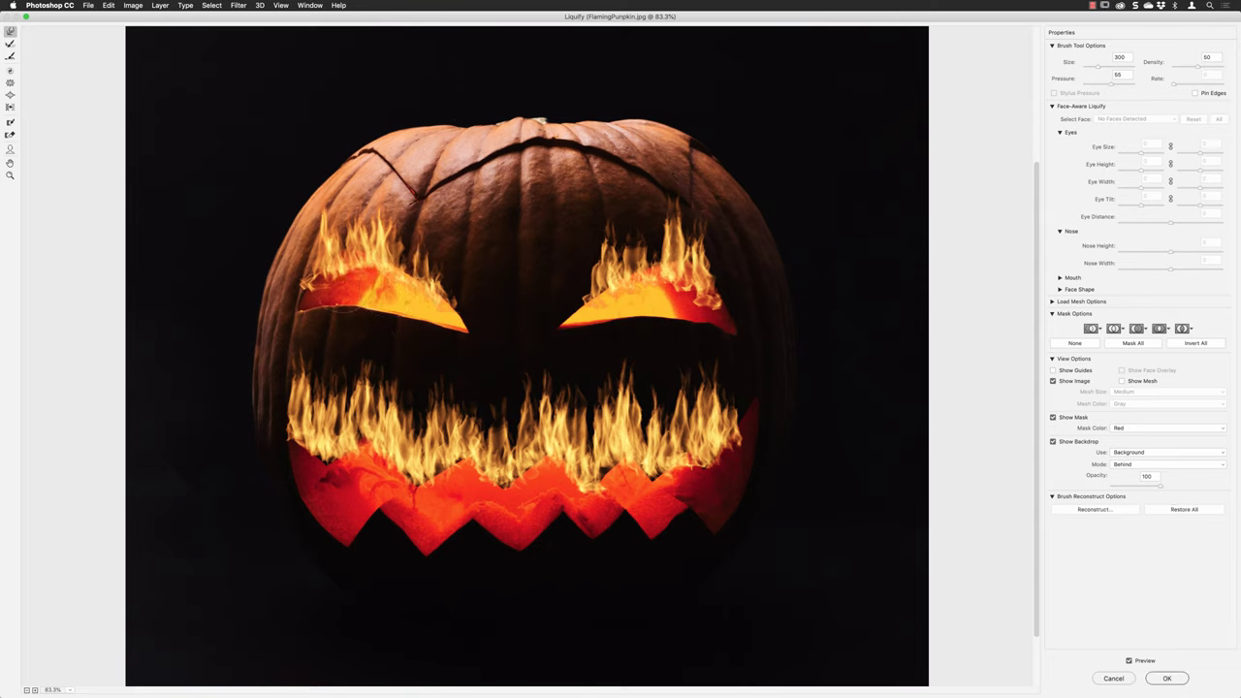
{"action": "mouse_move", "coordinate": [360, 302]}
{"action": "left_mouse_down"}
{"action": "mouse_move", "coordinate": [336, 312]}
{"action": "mouse_move", "coordinate": [321, 302]}
{"action": "left_mouse_up"}
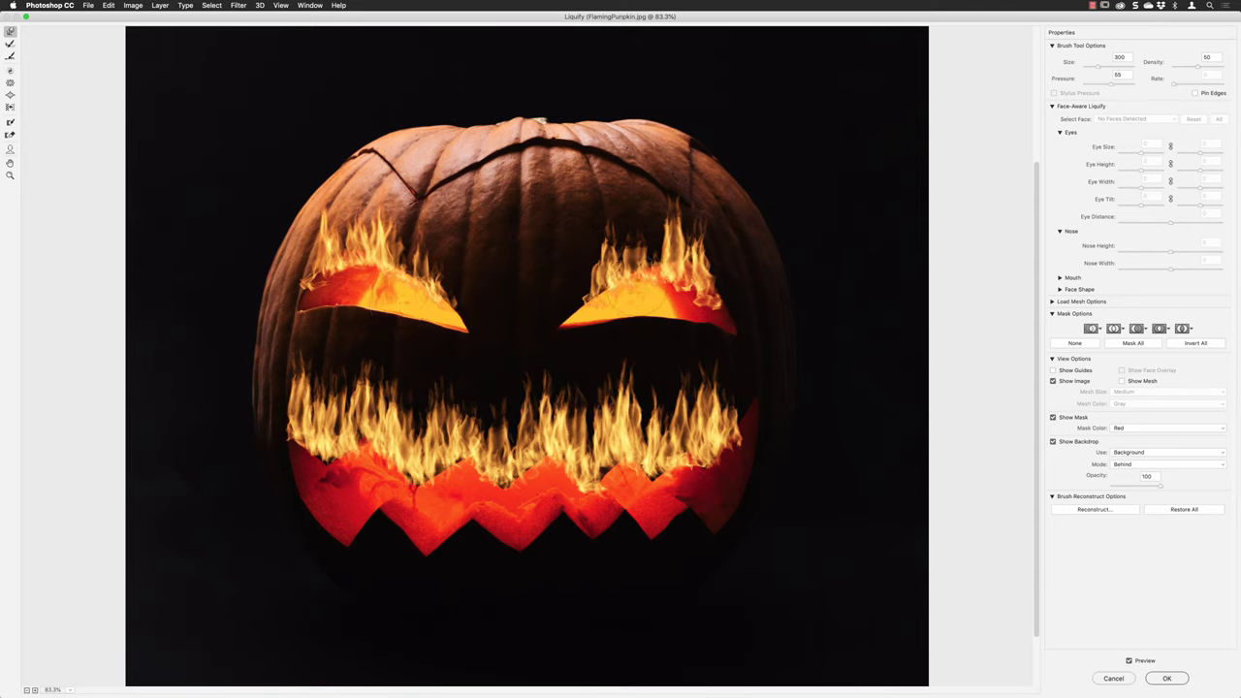
{"action": "mouse_move", "coordinate": [645, 263]}
{"action": "left_mouse_down"}
{"action": "mouse_move", "coordinate": [649, 296]}
{"action": "mouse_move", "coordinate": [707, 300]}
{"action": "left_mouse_up"}
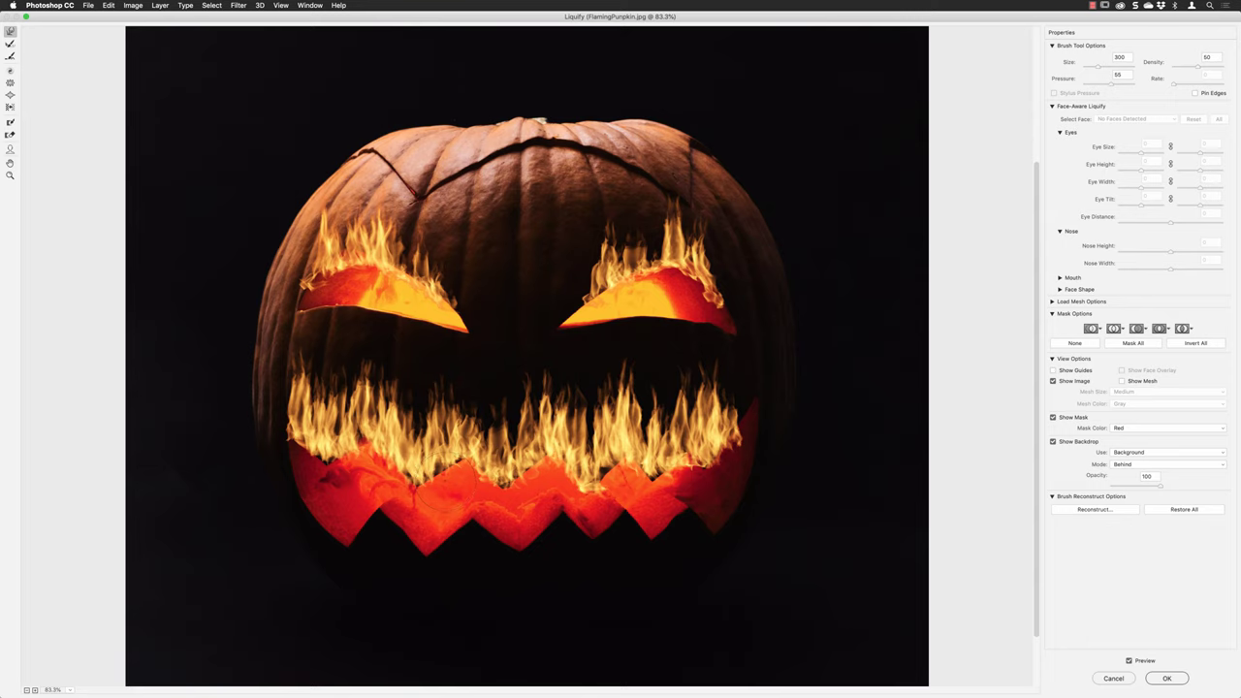
Warp the flames along the mouth into taller, curling shapes and apply the Liquify filter
{"action": "mouse_move", "coordinate": [384, 448]}
{"action": "left_mouse_down"}
{"action": "mouse_move", "coordinate": [375, 407]}
{"action": "mouse_move", "coordinate": [407, 359]}
{"action": "left_mouse_up"}
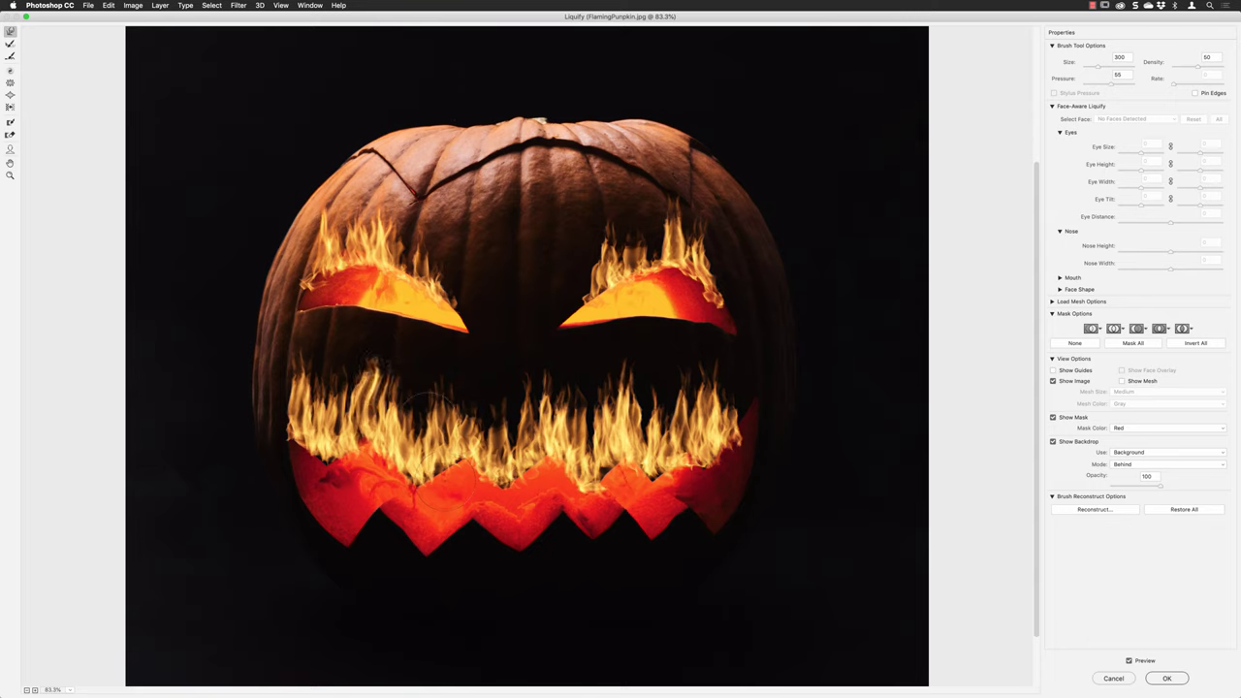
{"action": "mouse_move", "coordinate": [456, 402]}
{"action": "left_mouse_down"}
{"action": "mouse_move", "coordinate": [555, 376]}
{"action": "mouse_move", "coordinate": [589, 404]}
{"action": "mouse_move", "coordinate": [552, 371]}
{"action": "mouse_move", "coordinate": [567, 380]}
{"action": "mouse_move", "coordinate": [539, 379]}
{"action": "mouse_move", "coordinate": [590, 374]}
{"action": "mouse_move", "coordinate": [592, 386]}
{"action": "mouse_move", "coordinate": [638, 361]}
{"action": "mouse_move", "coordinate": [662, 380]}
{"action": "left_mouse_up"}
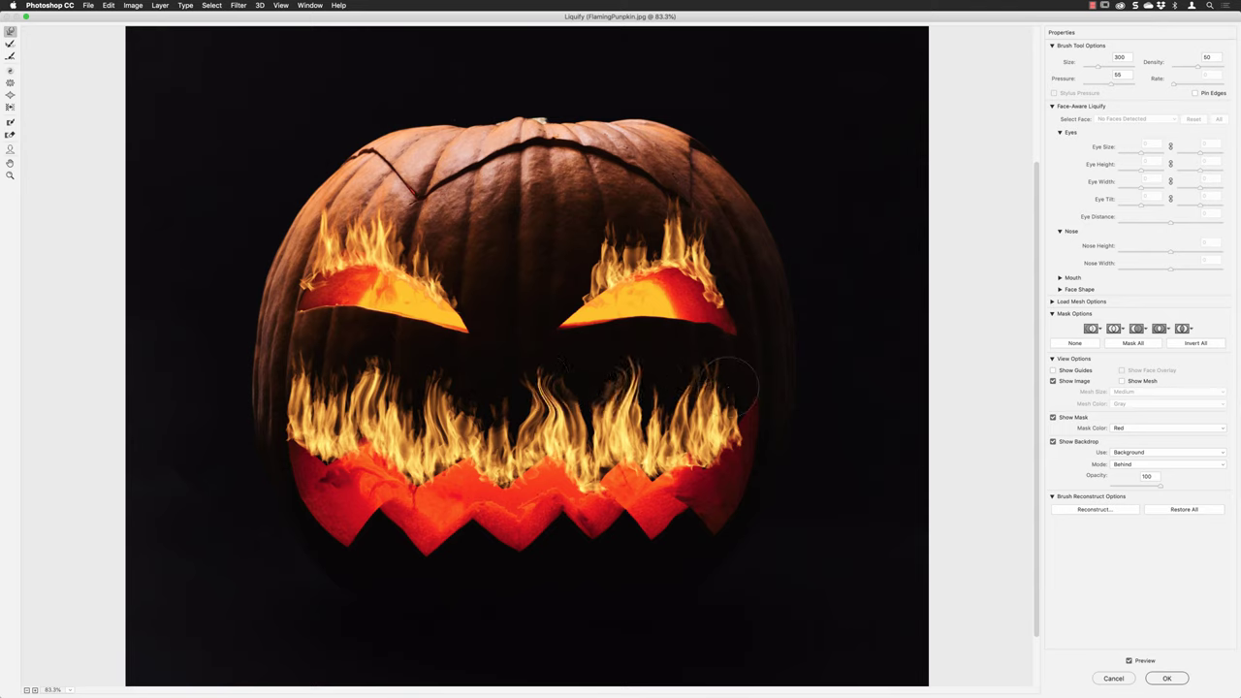
{"action": "mouse_move", "coordinate": [334, 357]}
{"action": "left_mouse_down"}
{"action": "mouse_move", "coordinate": [300, 373]}
{"action": "mouse_move", "coordinate": [278, 364]}
{"action": "left_mouse_up"}
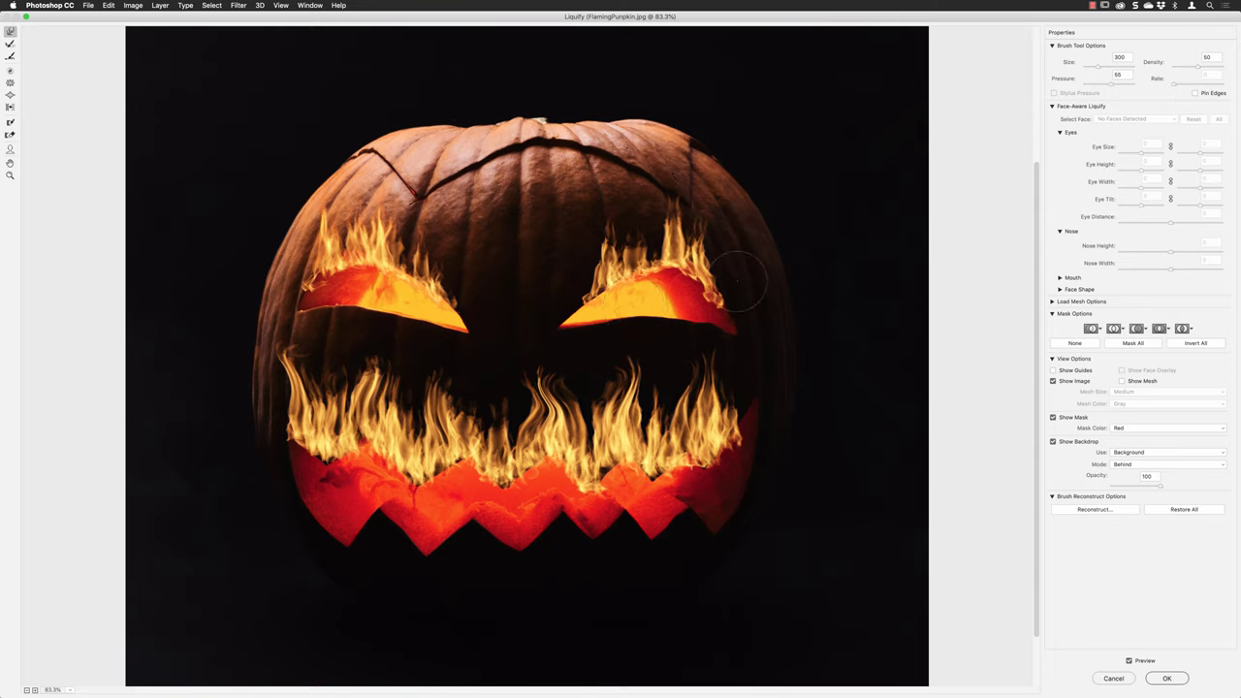
{"action": "left_click", "coordinate": [1162, 680]}
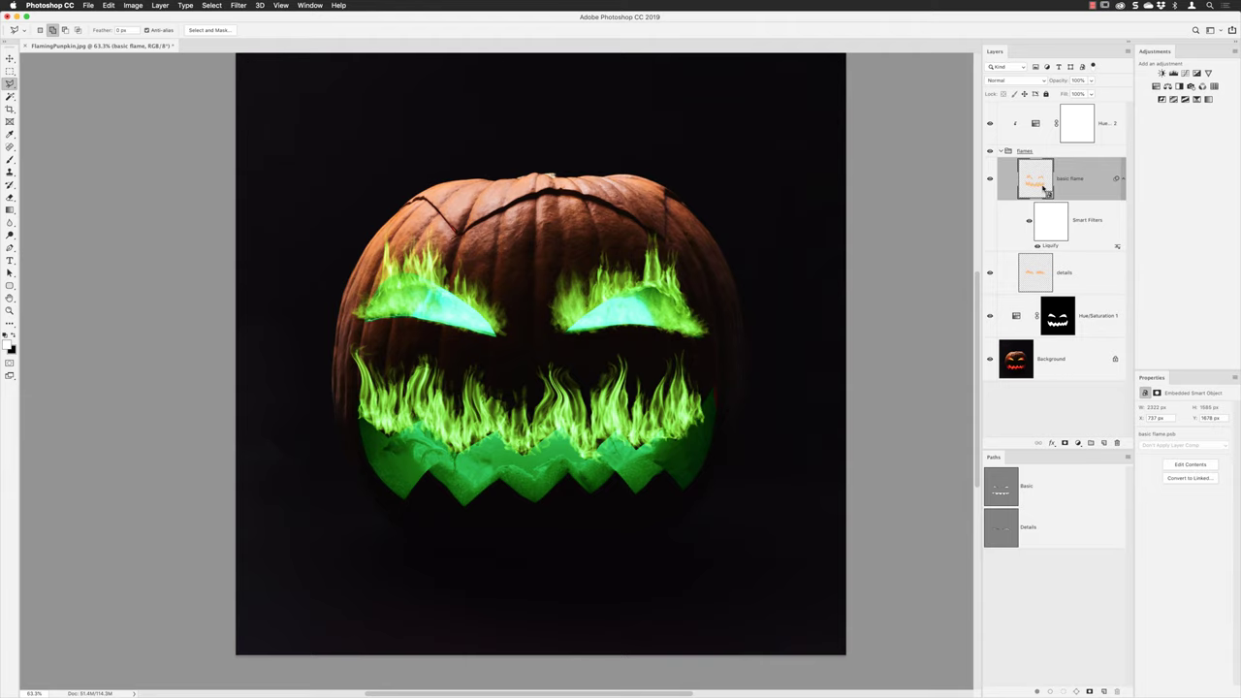
Shift the Hue of the adjustment clipped to the flames group to try blue flames and settle on yellow ones
{"action": "left_click", "coordinate": [1035, 125]}
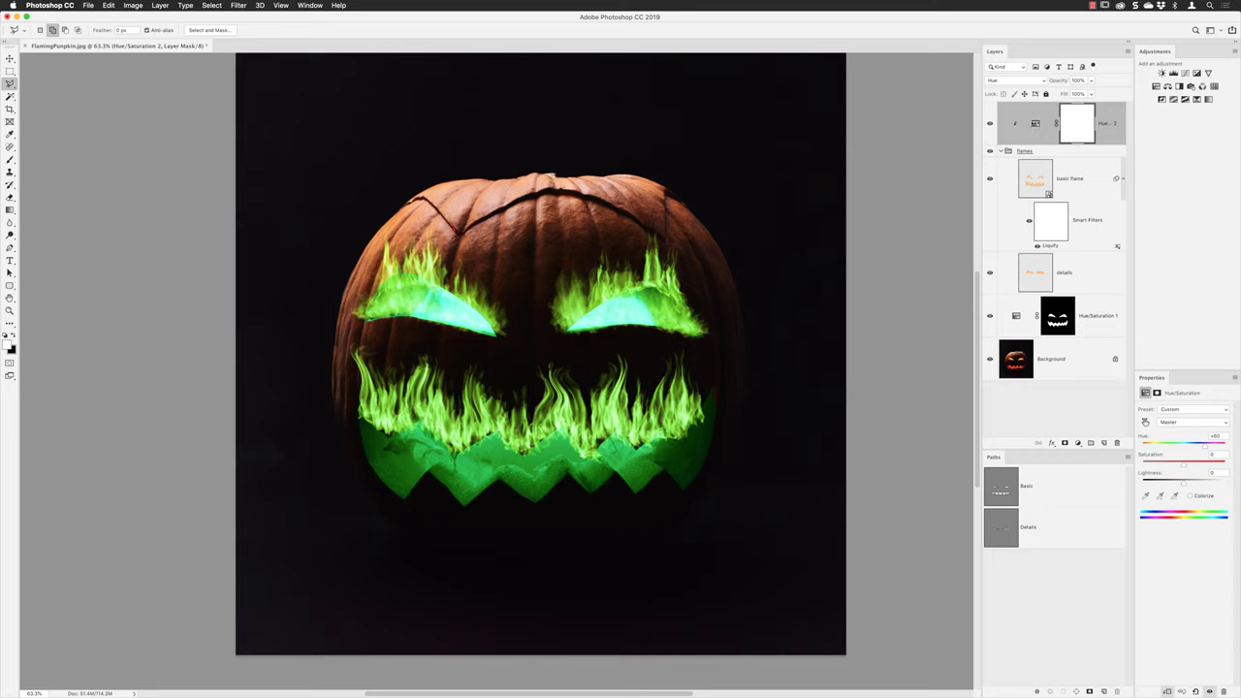
{"action": "left_click_drag", "start_coordinate": [1207, 448], "coordinate": [1142, 452]}
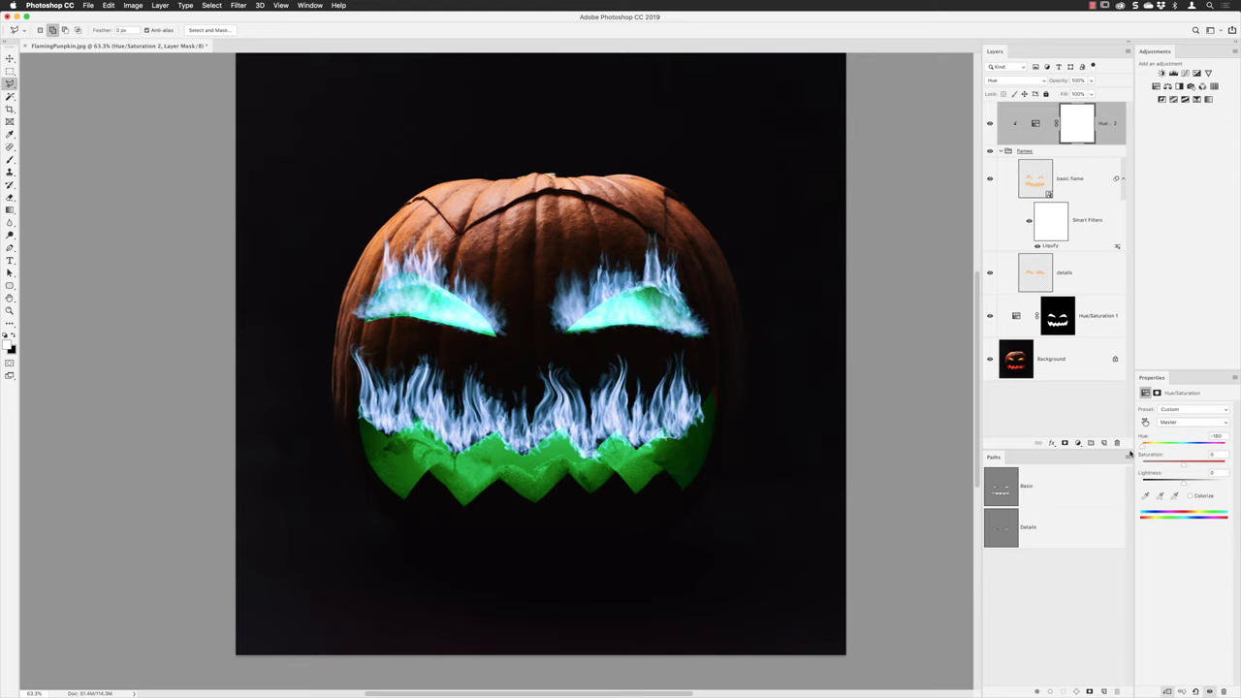
{"action": "left_click_drag", "start_coordinate": [1145, 449], "coordinate": [1194, 447]}
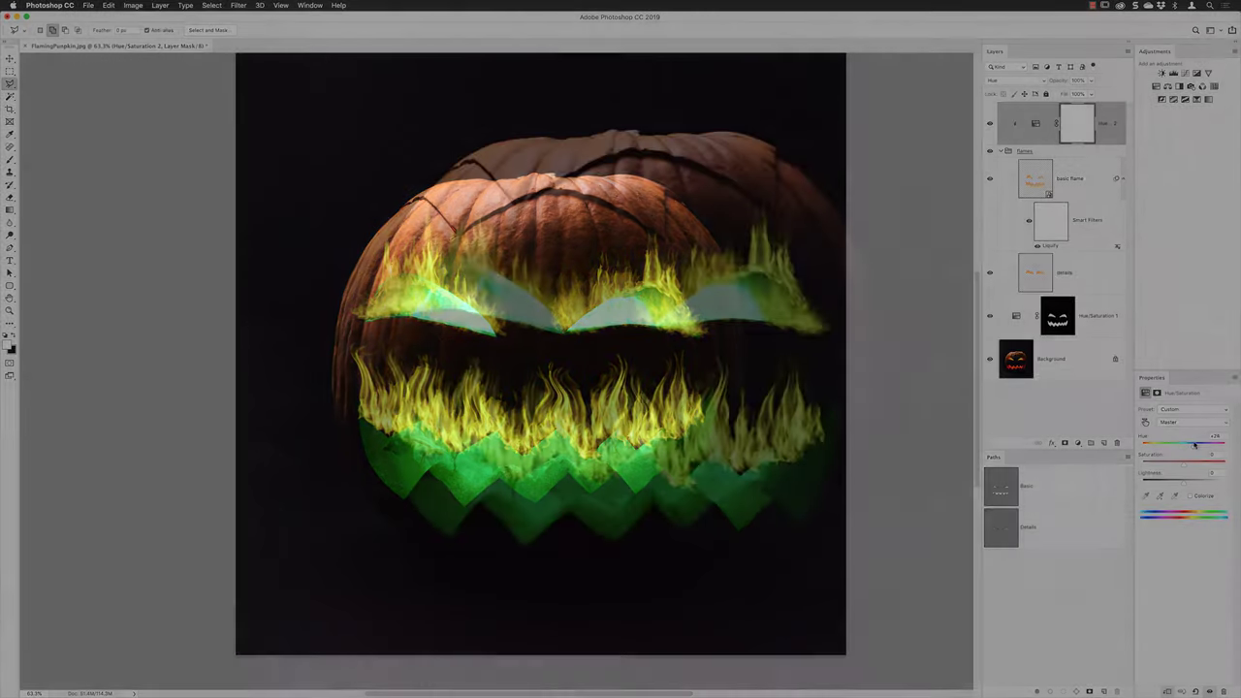